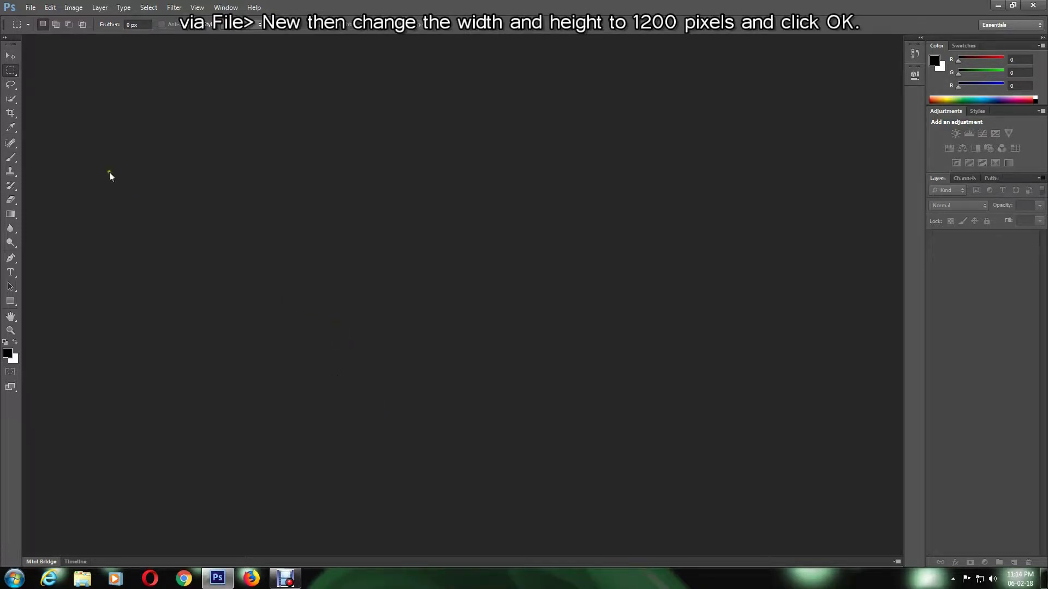
Step: Create a white 1200 × 1200 px document and convert its locked Background into Layer 0
left_click(30, 7)
left_click(34, 20)
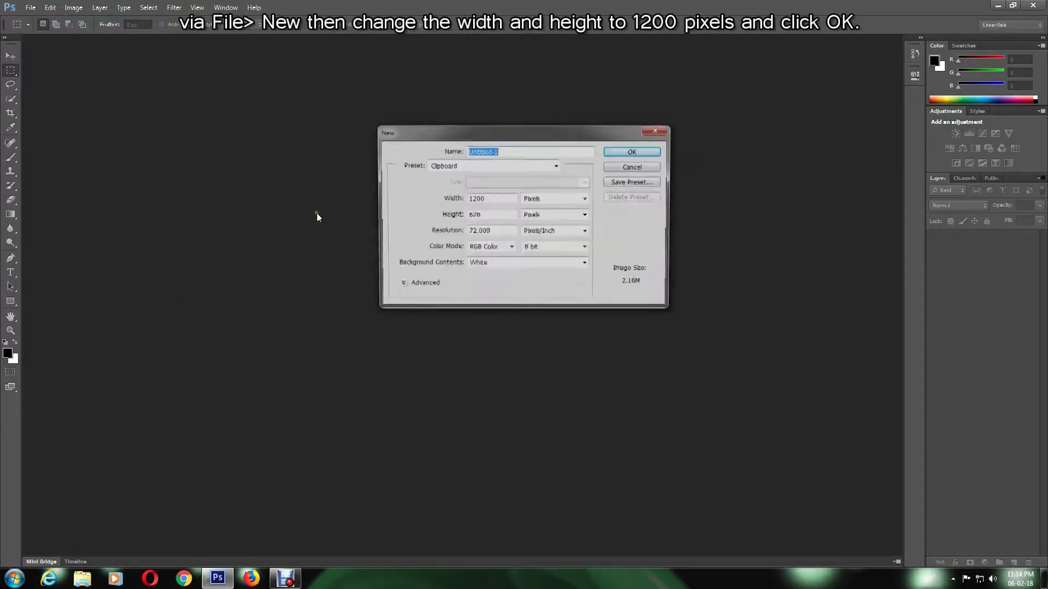
double_click(486, 215)
type("1200")
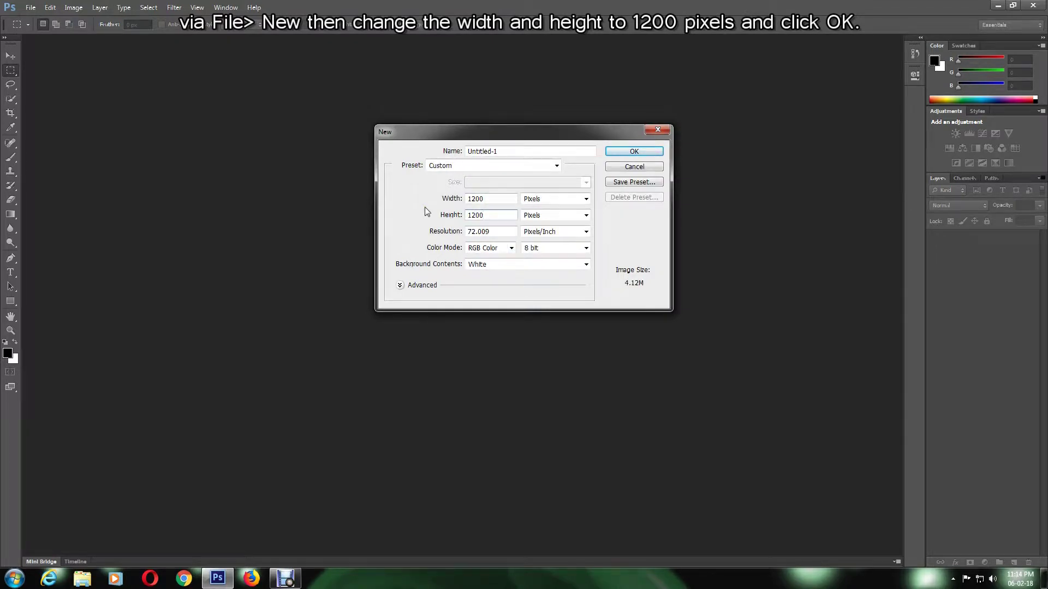
left_click(639, 150)
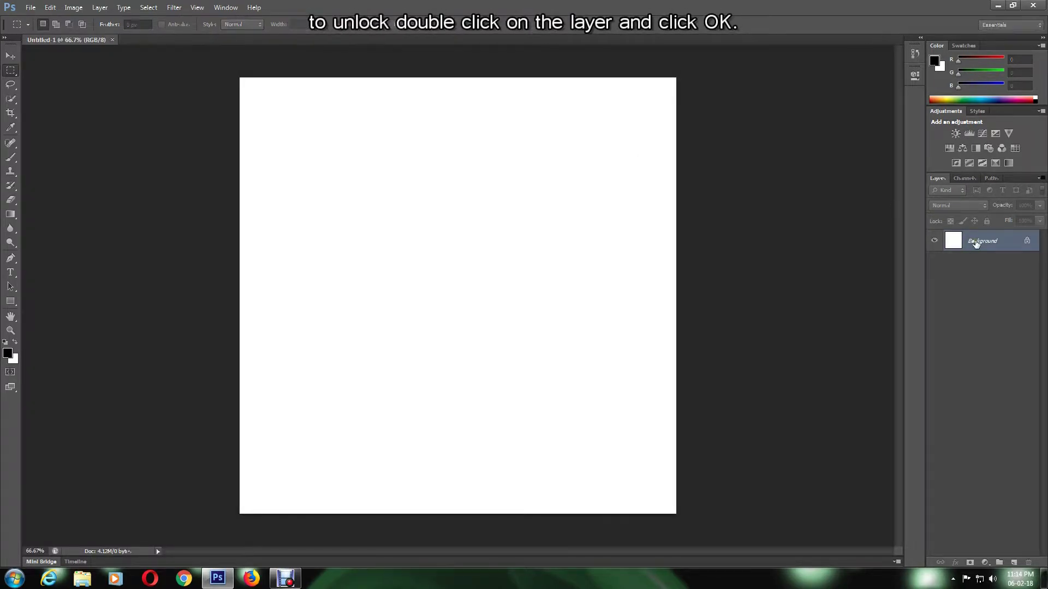
double_click(974, 243)
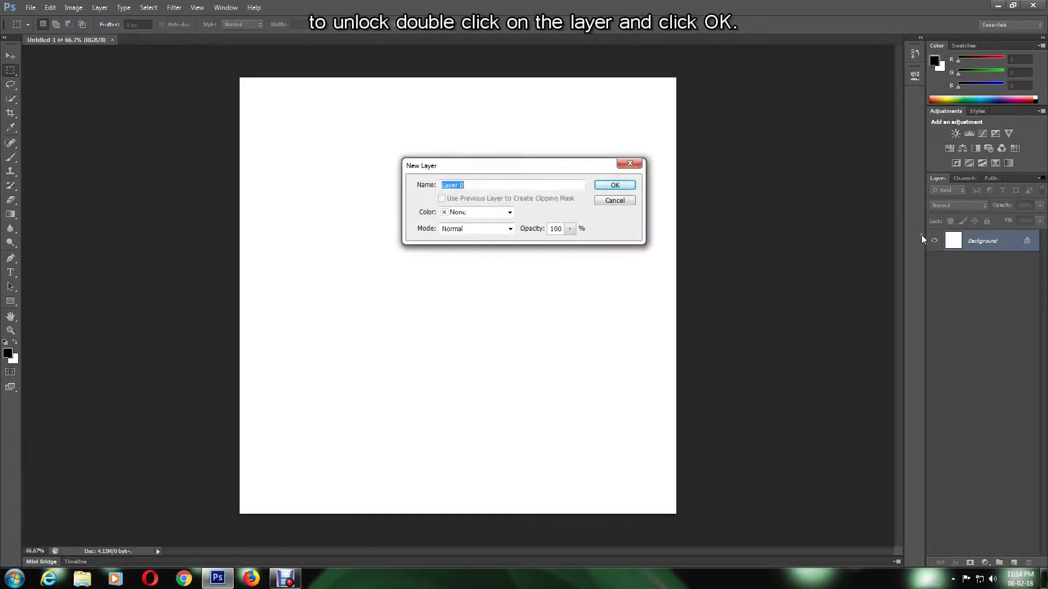
left_click(617, 189)
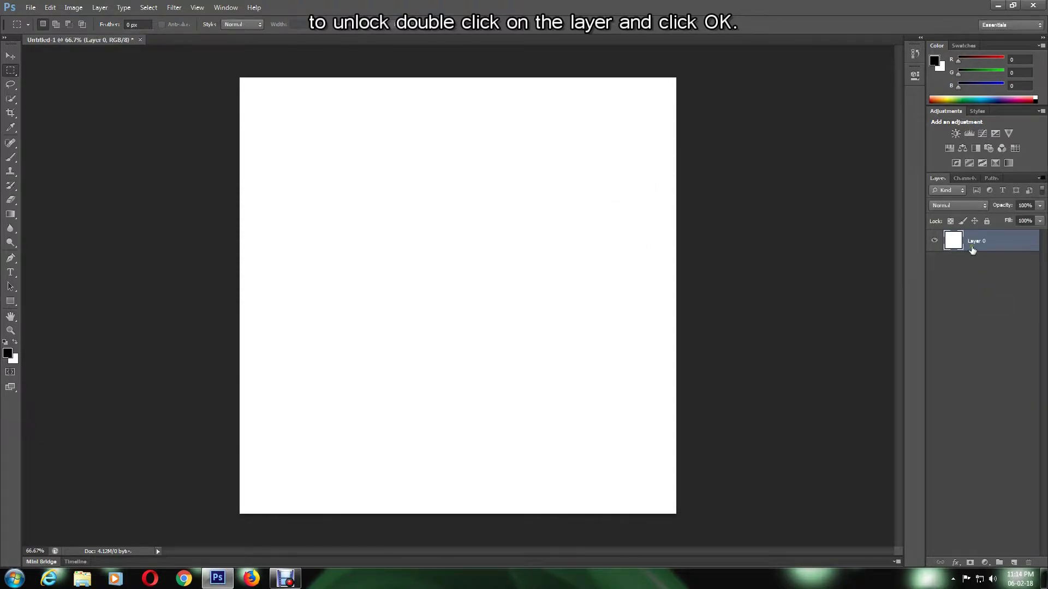
Step: Fill the whole canvas with black
left_click(50, 7)
left_click(77, 163)
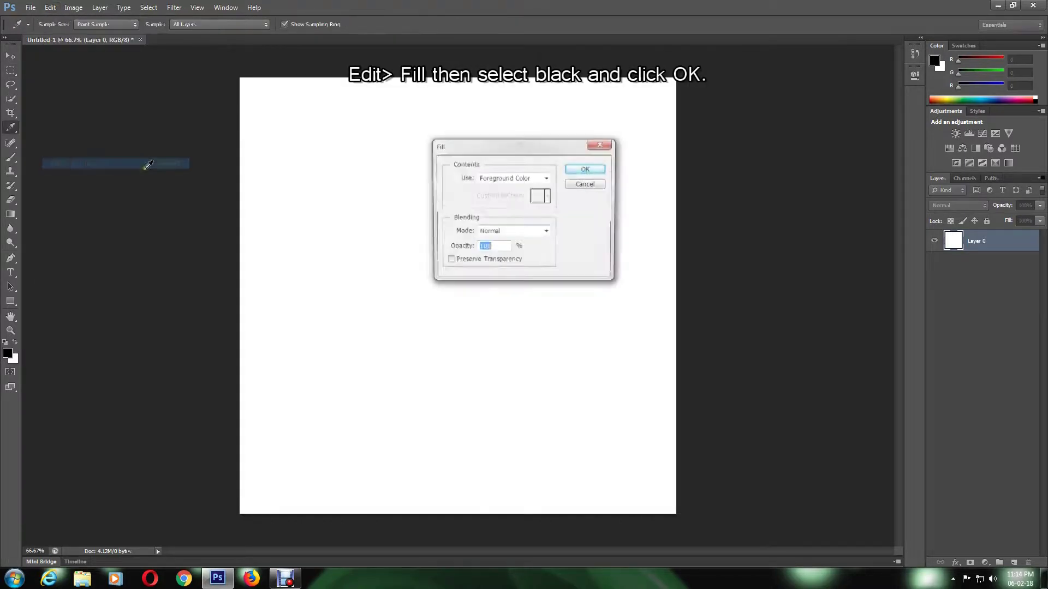
left_click(512, 178)
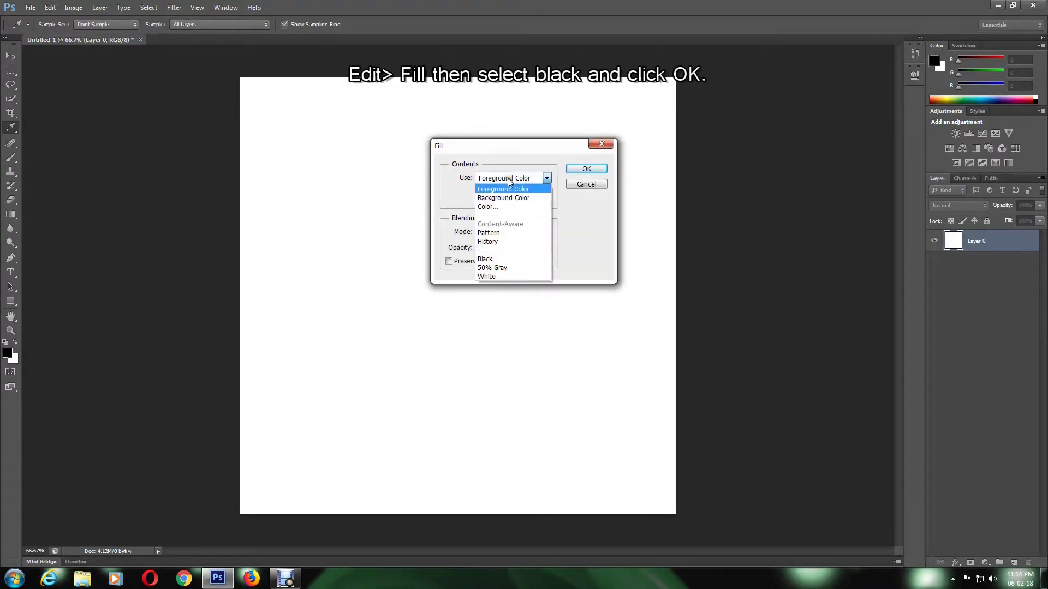
left_click(503, 259)
left_click(581, 169)
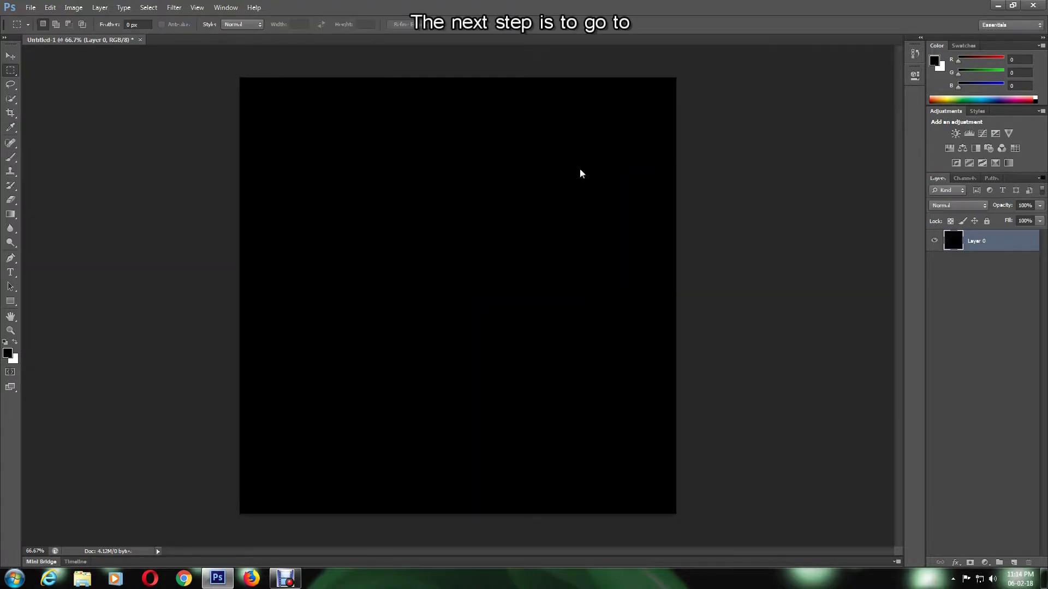
Step: Render a Lens Flare at 70% brightness on the canvas
left_click(181, 9)
mouse_move(198, 160)
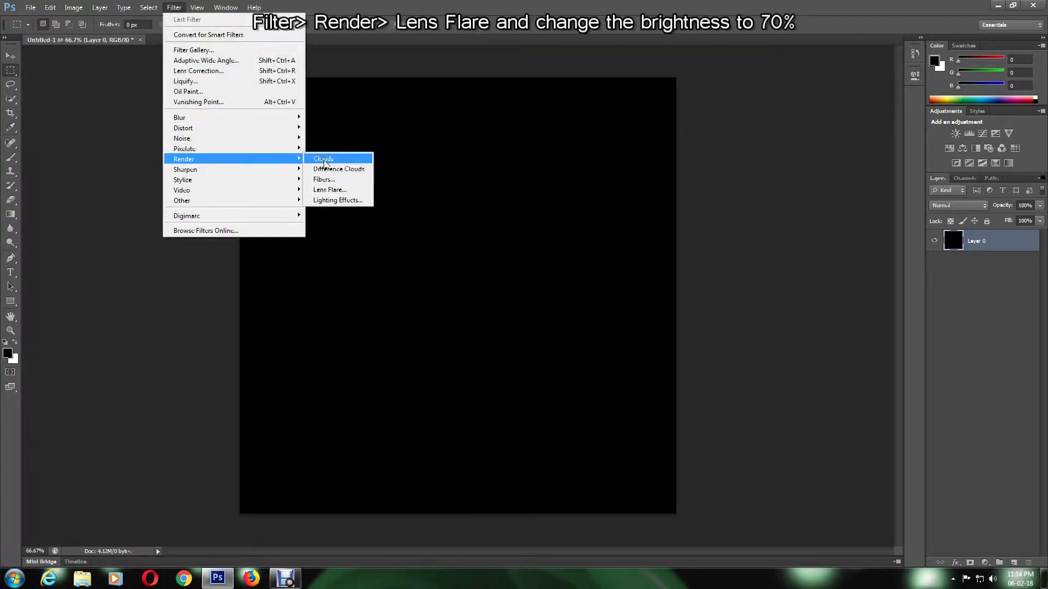
left_click(337, 191)
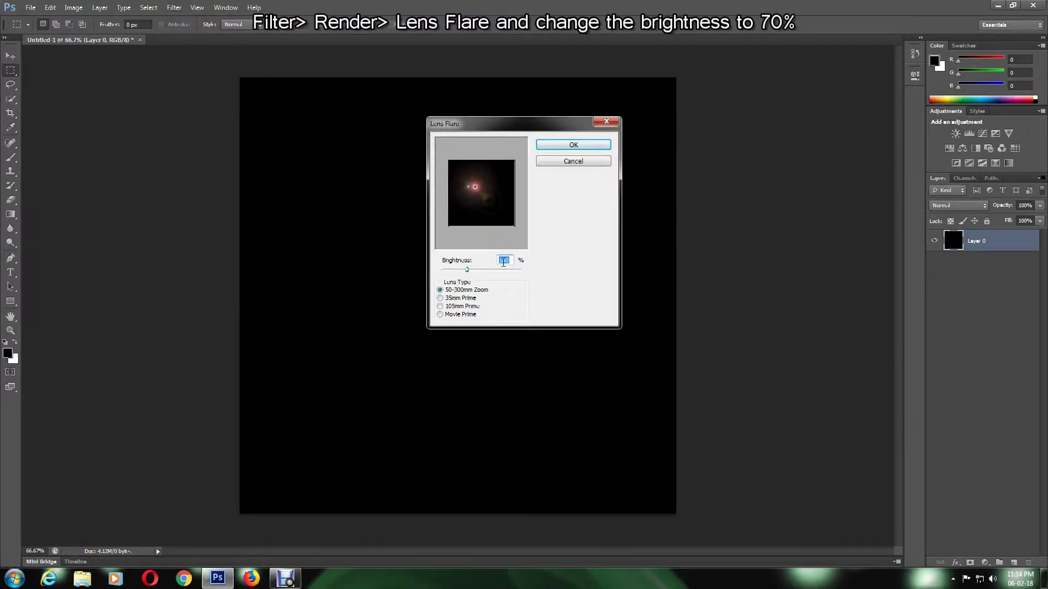
type("70")
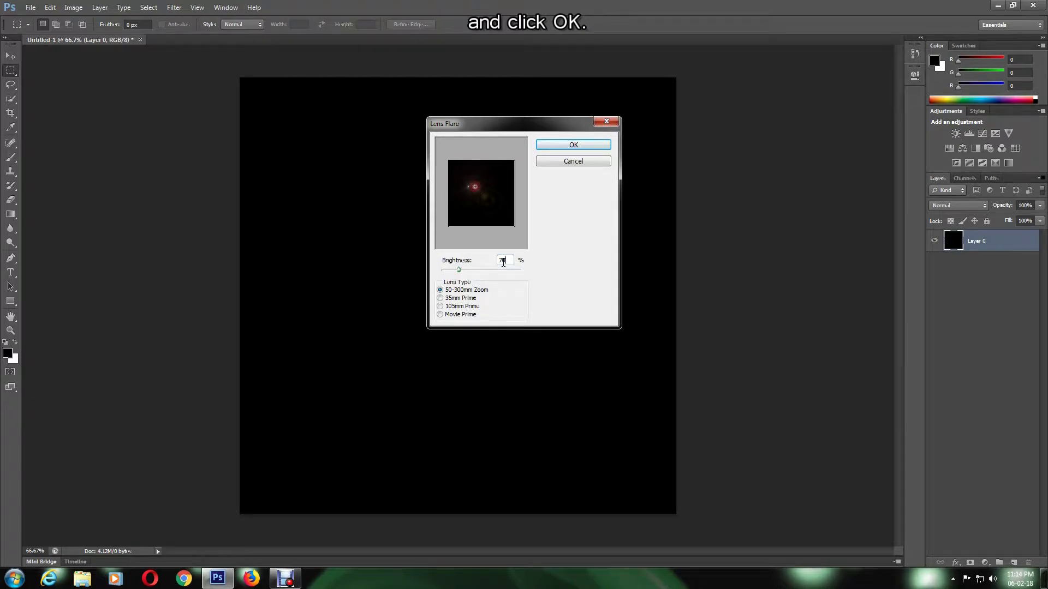
key("Return")
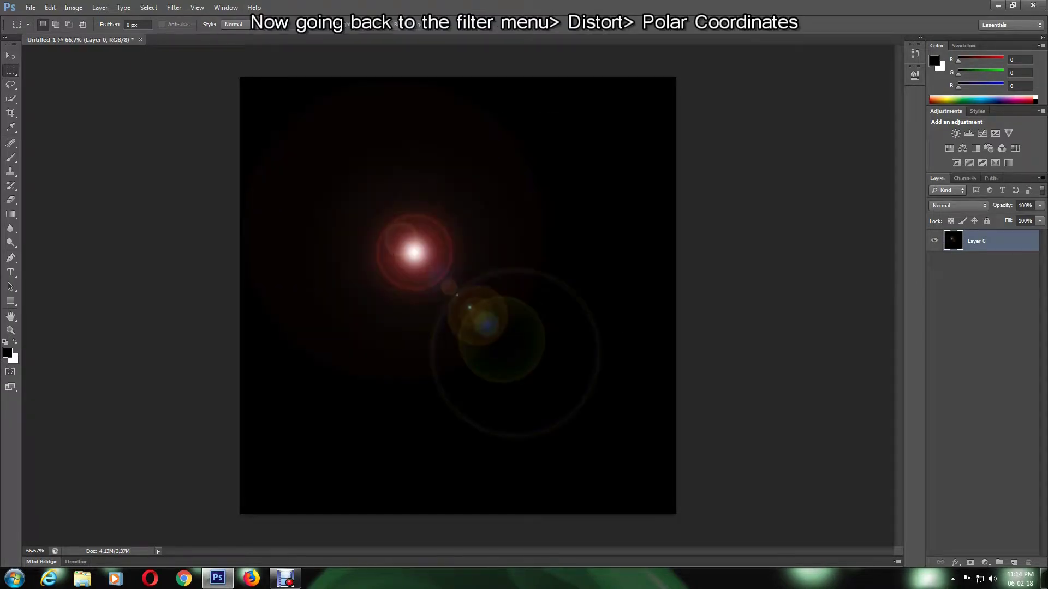
Step: Apply Polar Coordinates to the flare using Polar to Rectangular
left_click(174, 7)
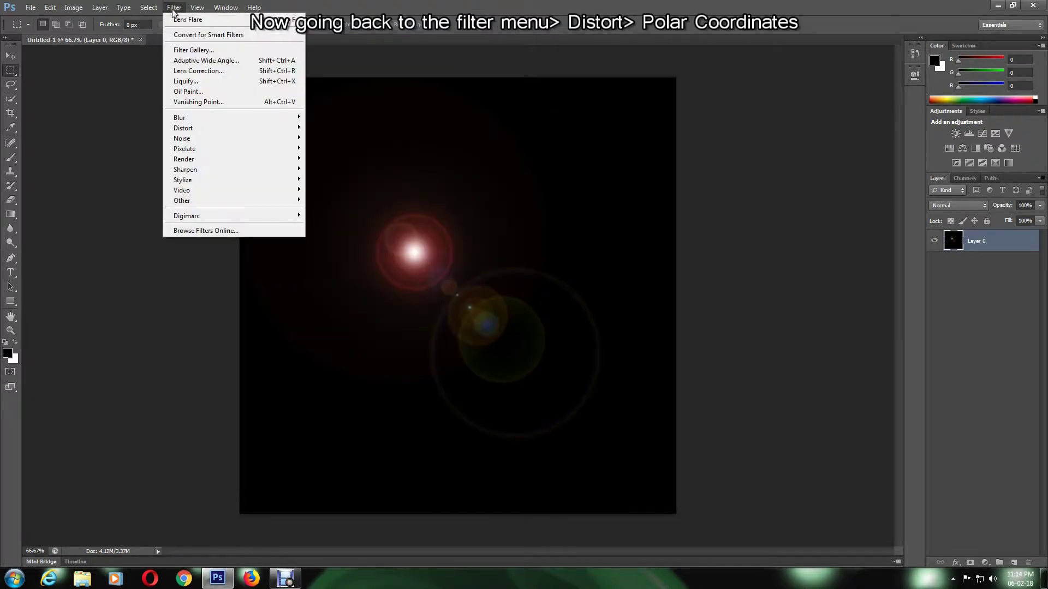
mouse_move(216, 129)
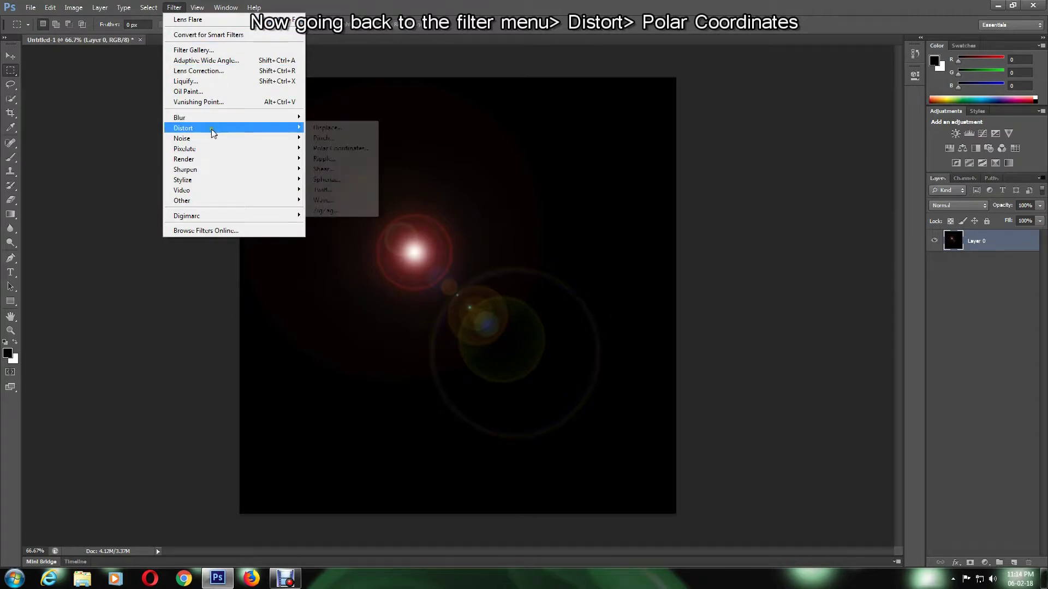
left_click(351, 151)
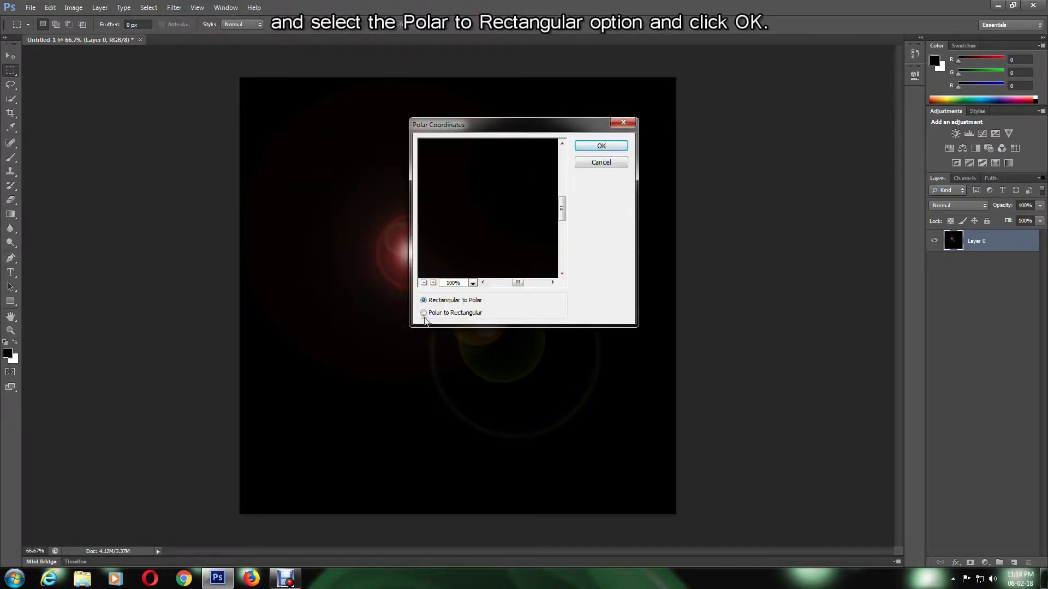
left_click(445, 314)
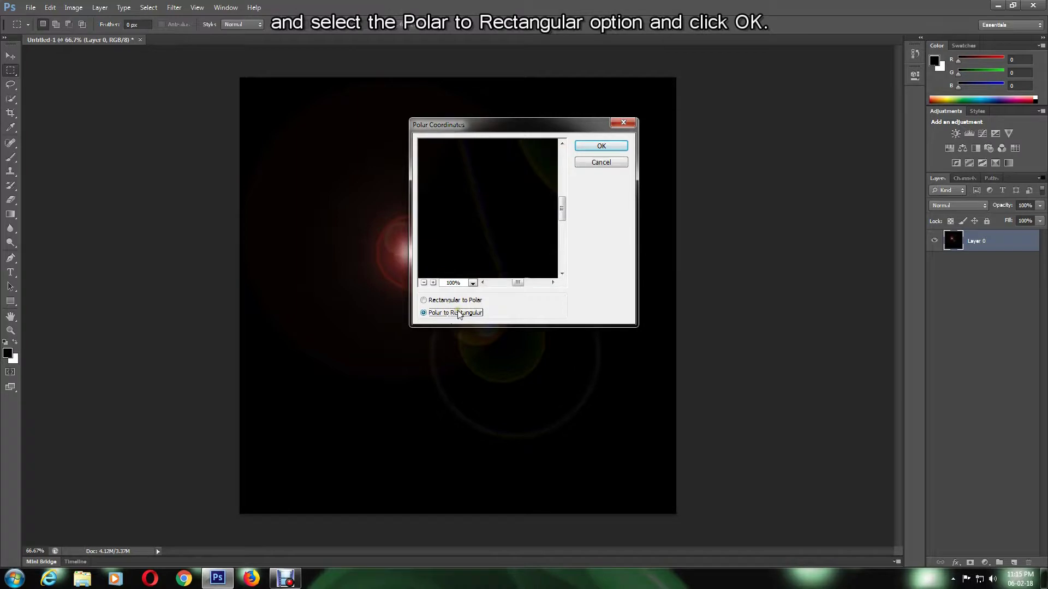
left_click(596, 146)
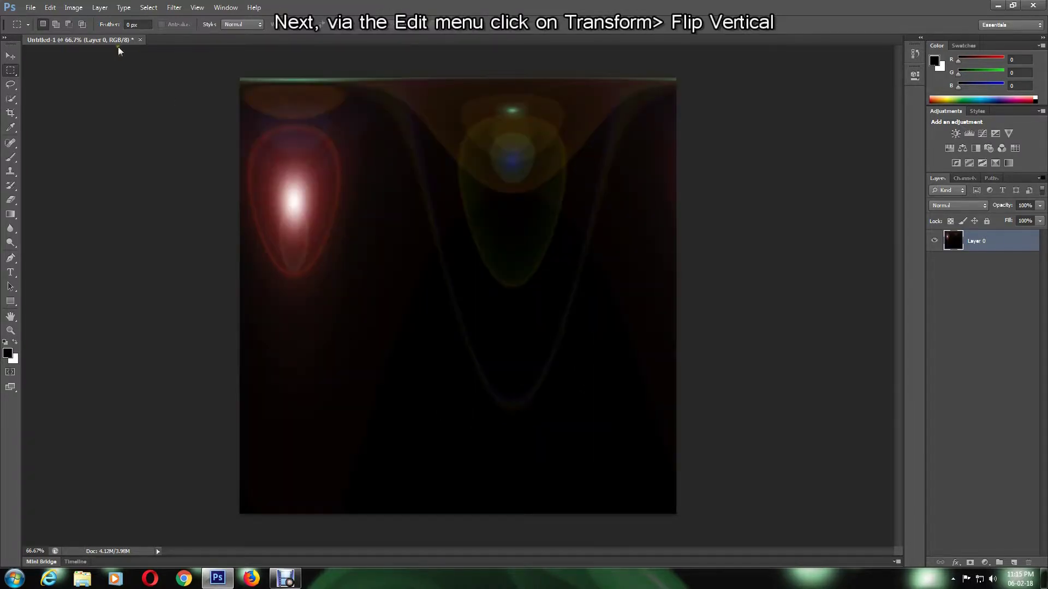
Step: Flip the distorted image vertically
left_click(55, 8)
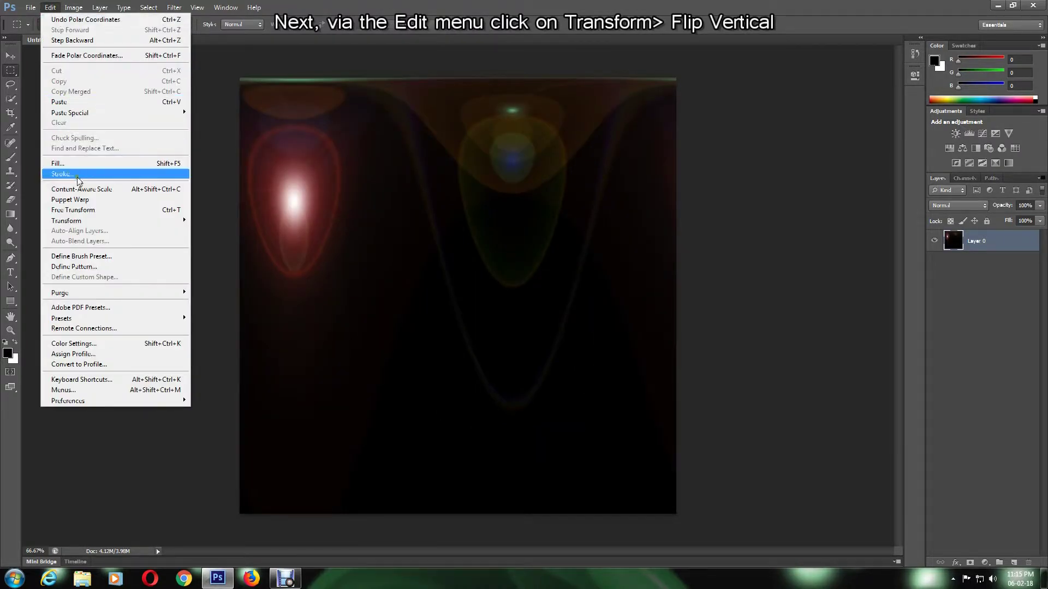
mouse_move(91, 220)
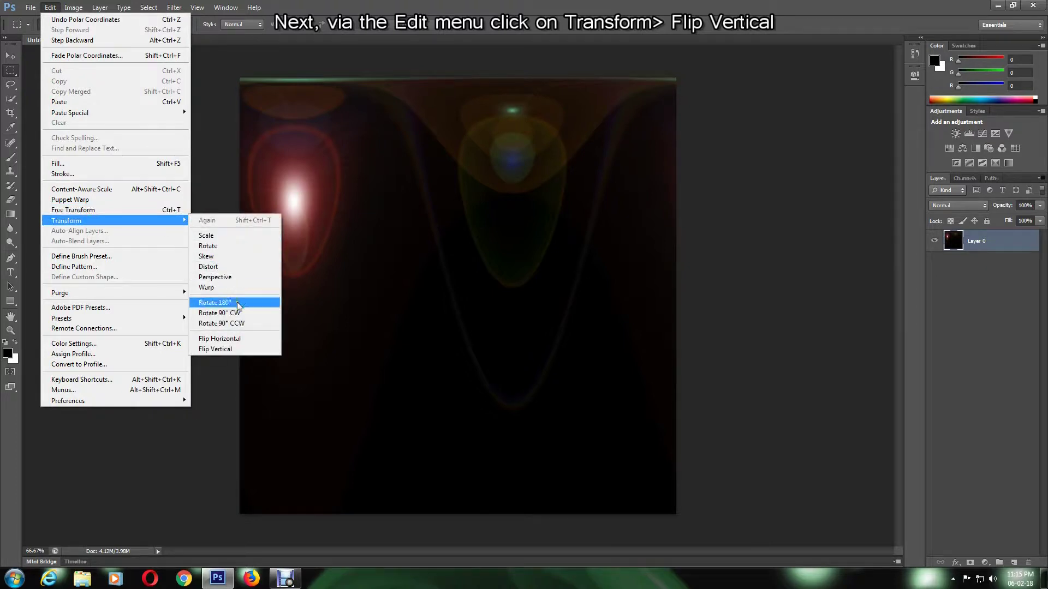
left_click(237, 349)
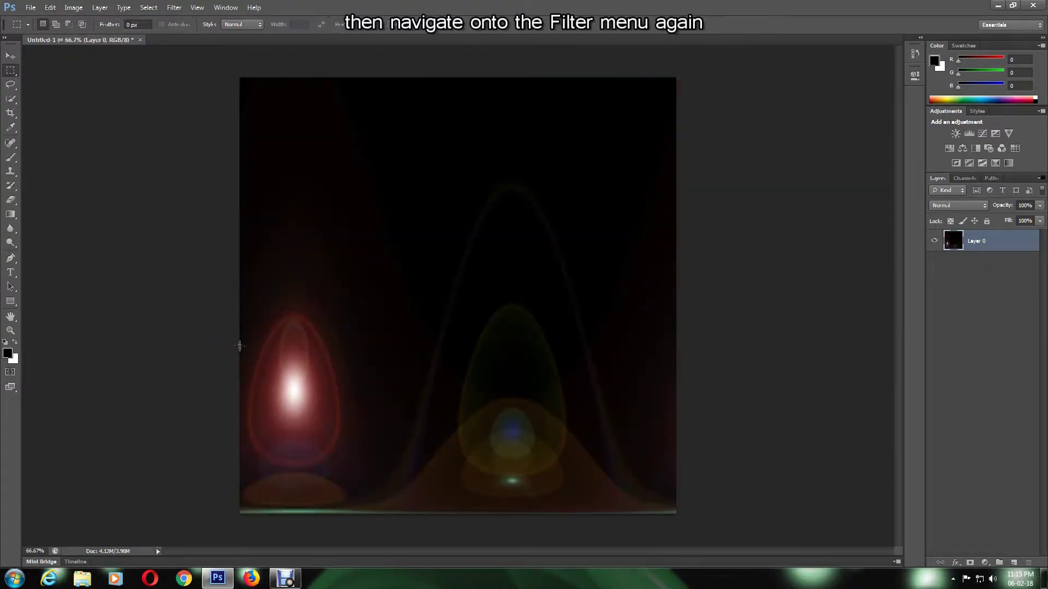
Step: Apply Polar Coordinates again with Rectangular to Polar to form the sphere
left_click(175, 7)
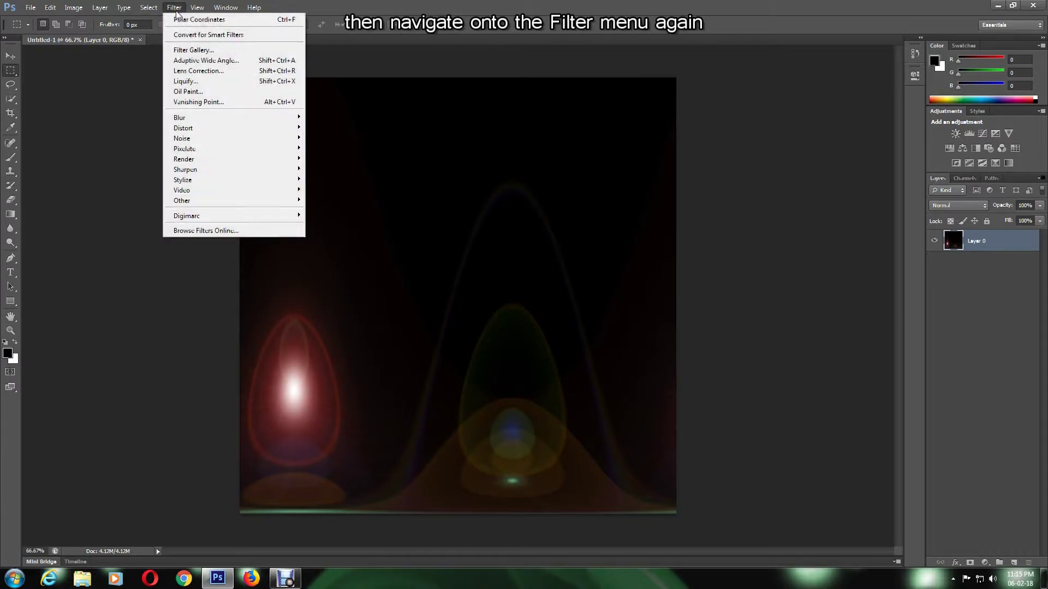
mouse_move(214, 134)
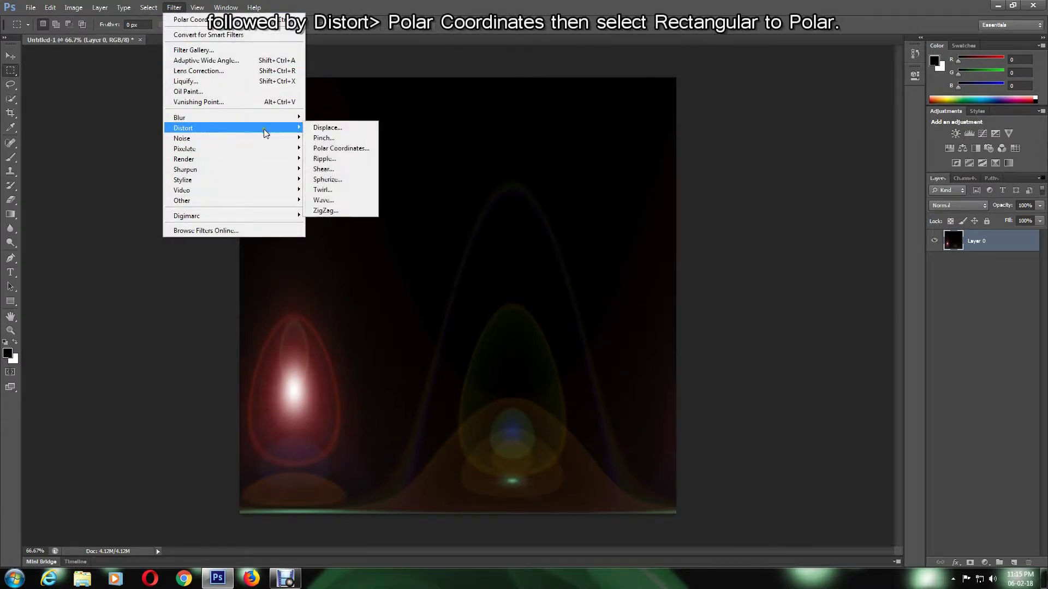
left_click(344, 148)
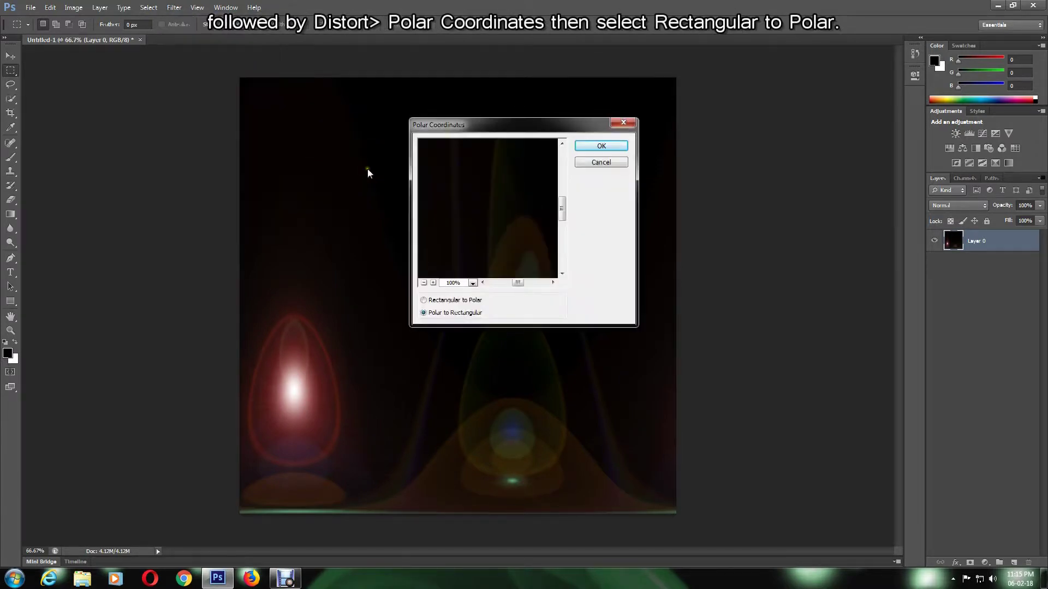
left_click(443, 303)
left_click(585, 148)
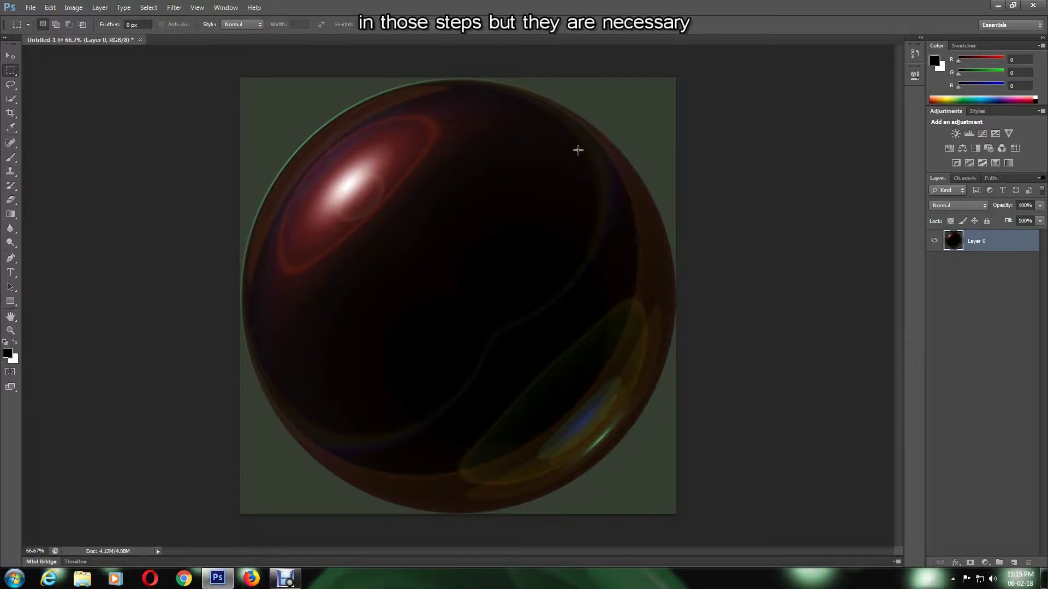
Step: Draw a circular elliptical selection around the sphere, nudged right and down to fit
right_click(10, 75)
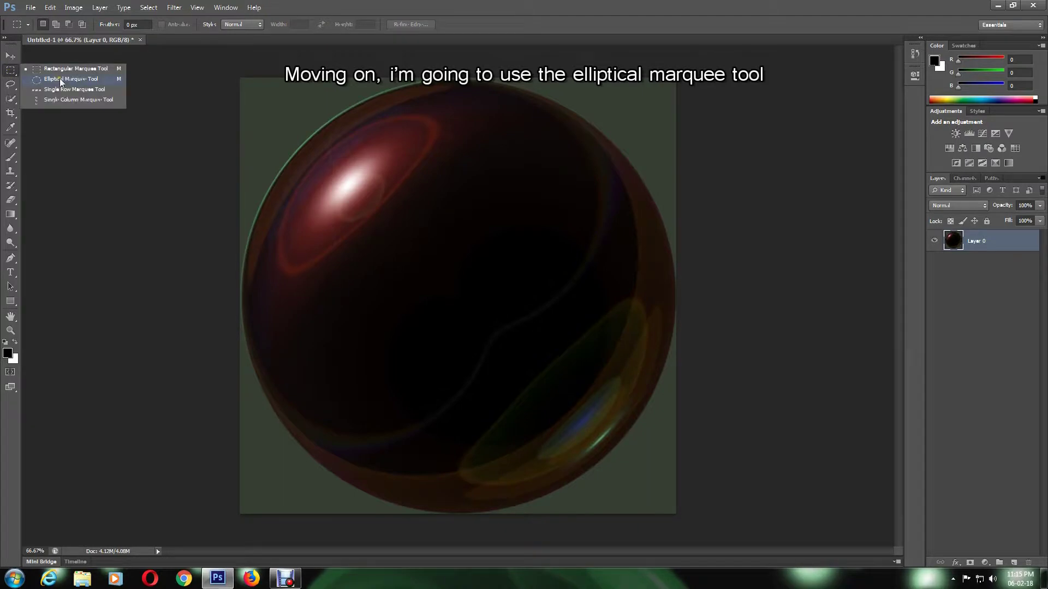
left_click(60, 80)
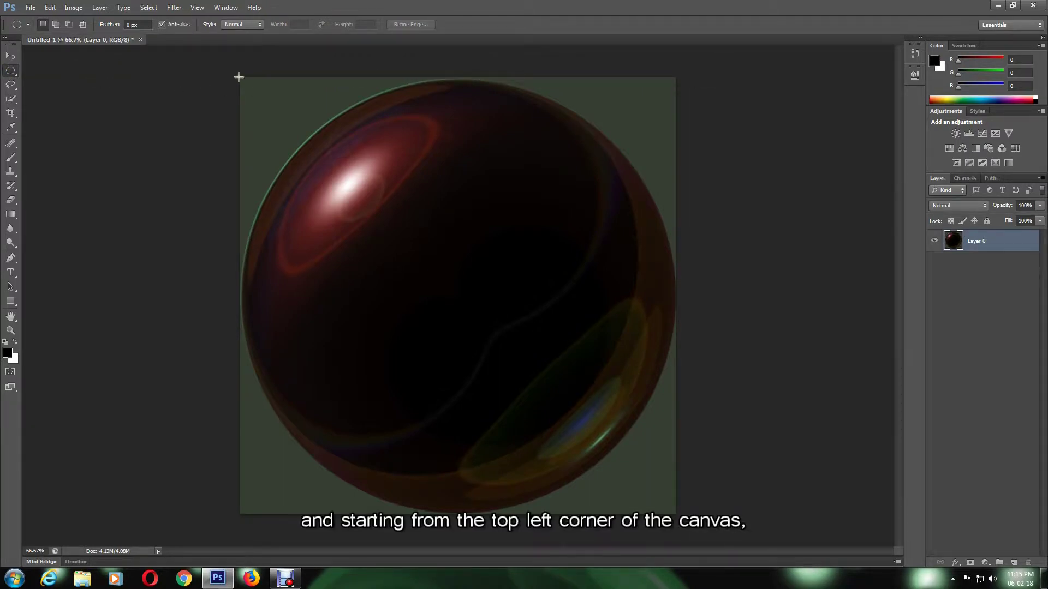
left_click_drag(238, 77, 673, 509)
key("Right")
key("Right")
key("Right")
key("Right")
key("Right")
key("Down")
key("Down")
key("Down")
key("Down")
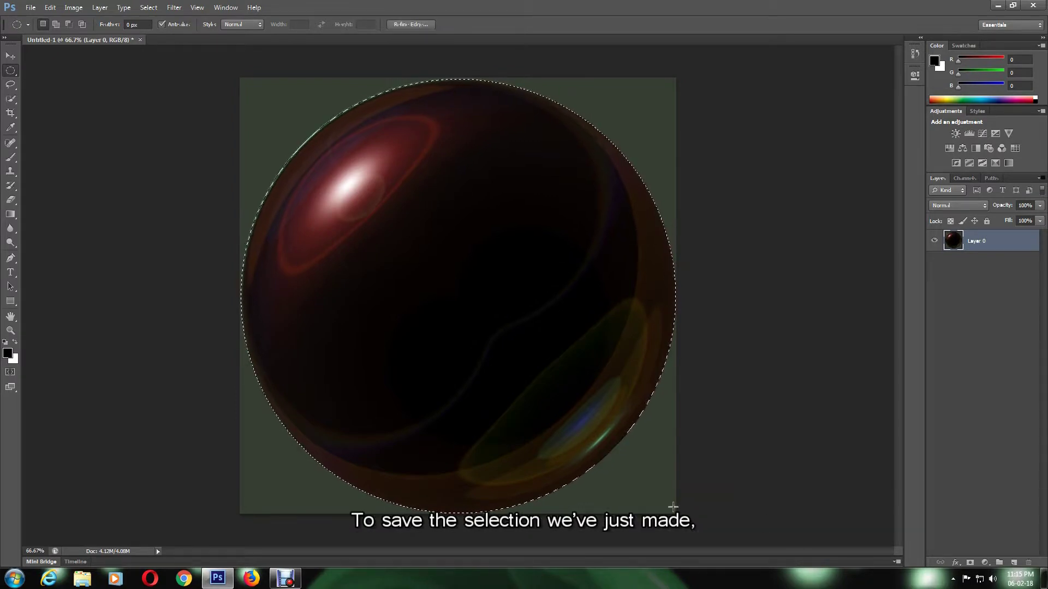
Step: Save the selection as channel 'Tutorial' and copy the sphere onto Layer 1
left_click(149, 8)
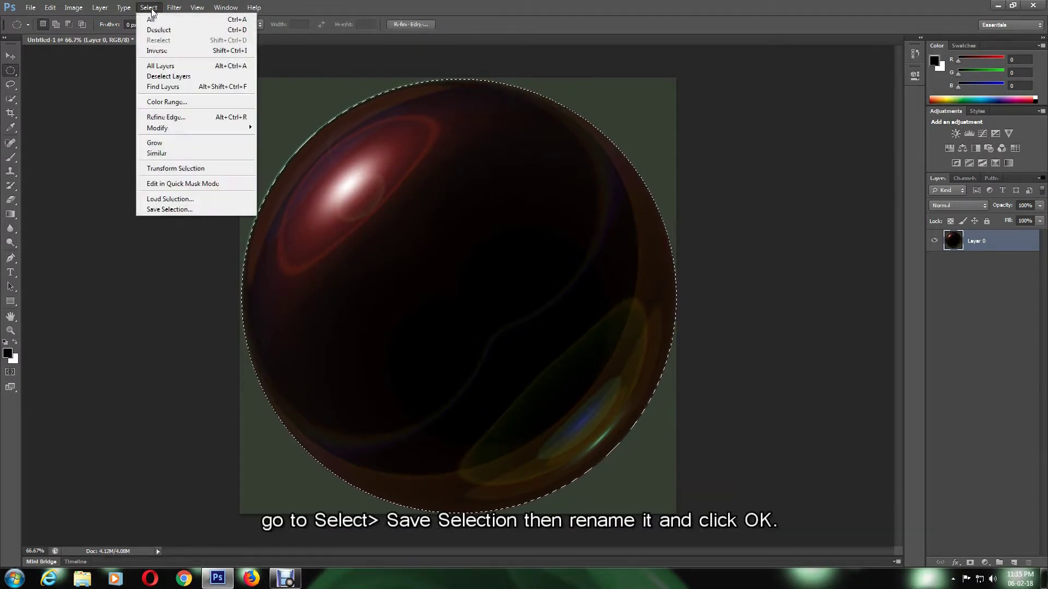
left_click(173, 209)
type("T")
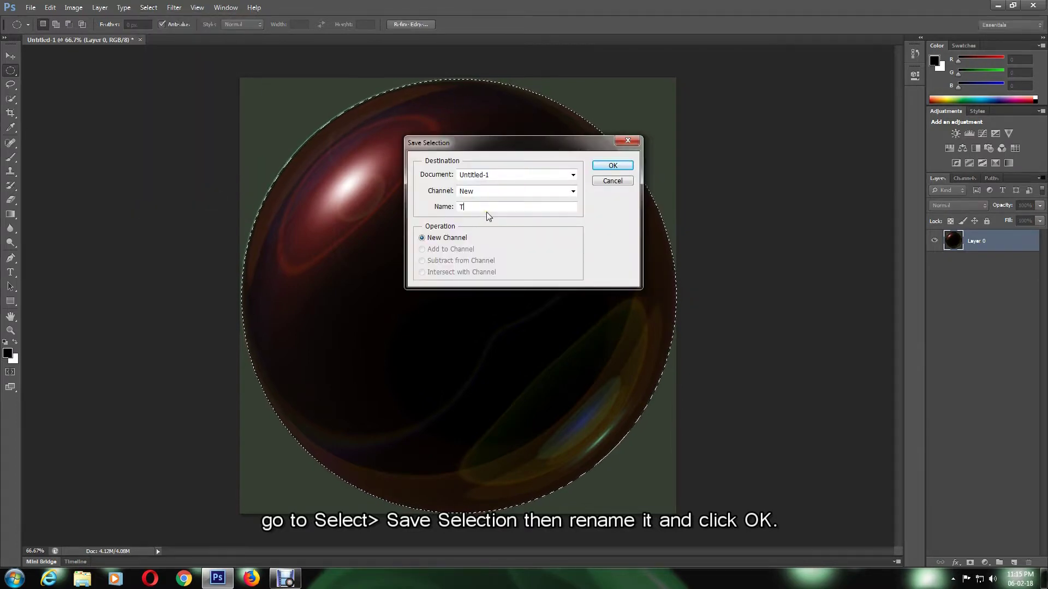
type("utorial")
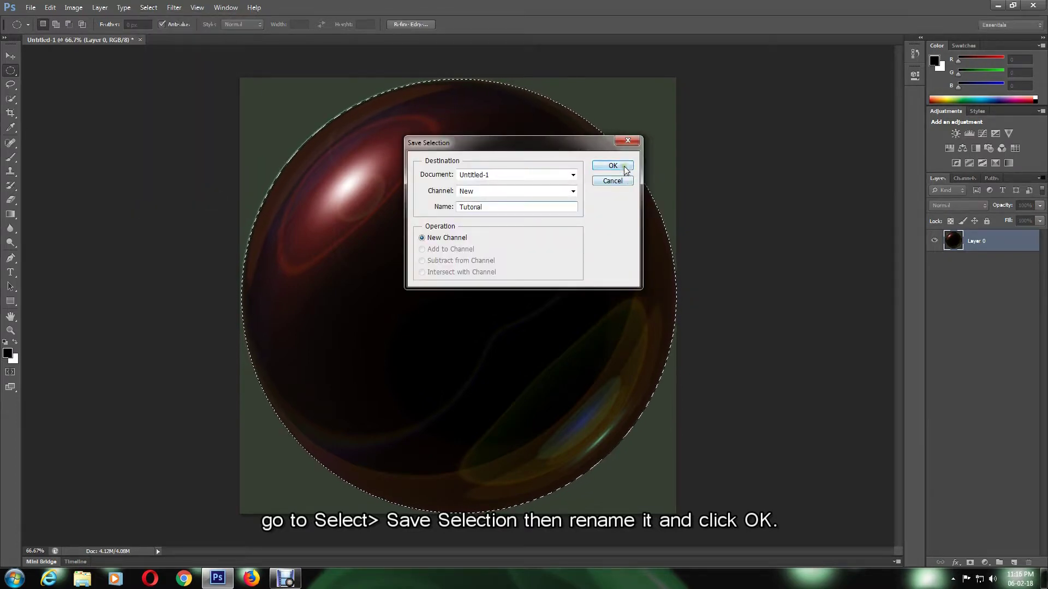
left_click(612, 165)
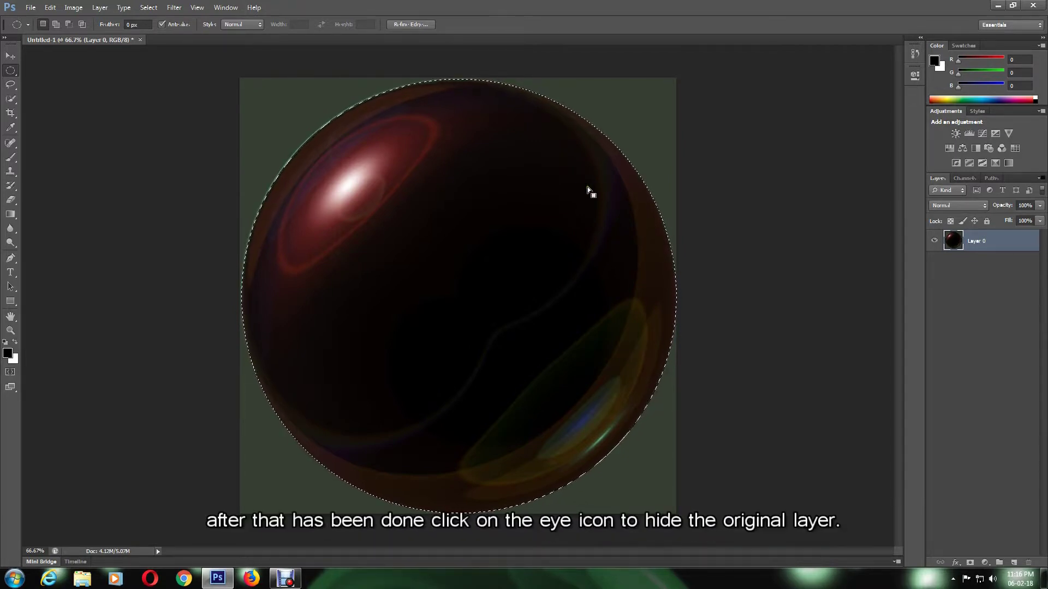
key("ctrl+j")
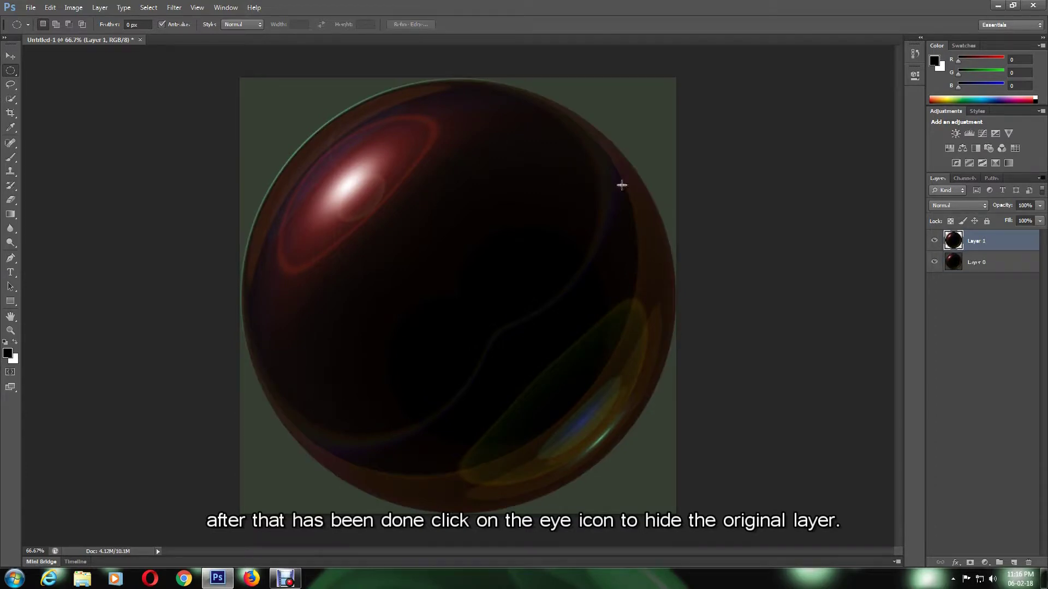
Step: Hide Layer 0 and add a new empty layer above it
left_click(934, 264)
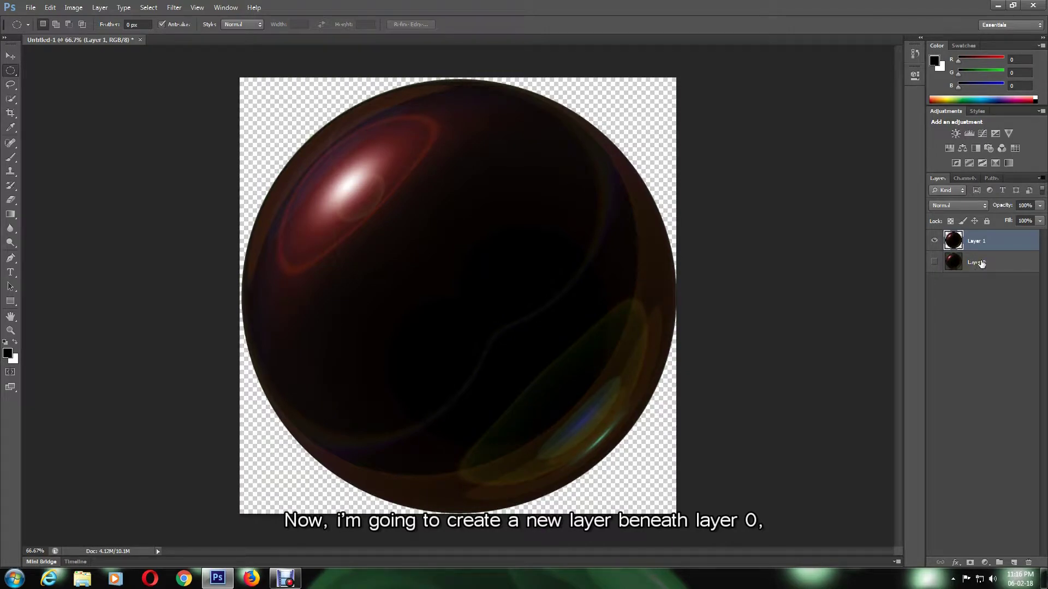
left_click(981, 264)
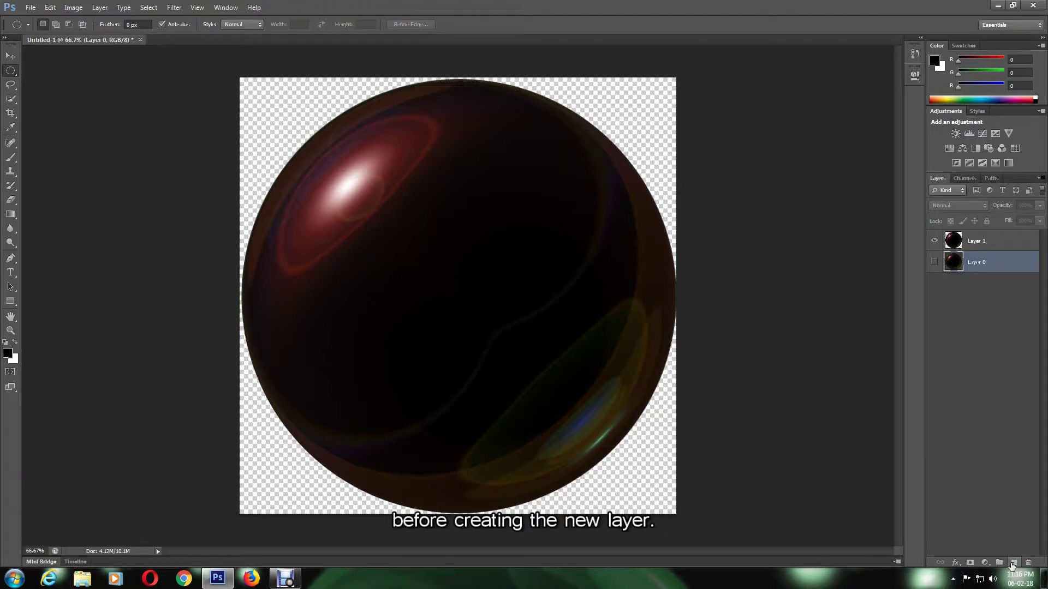
left_click(1010, 562)
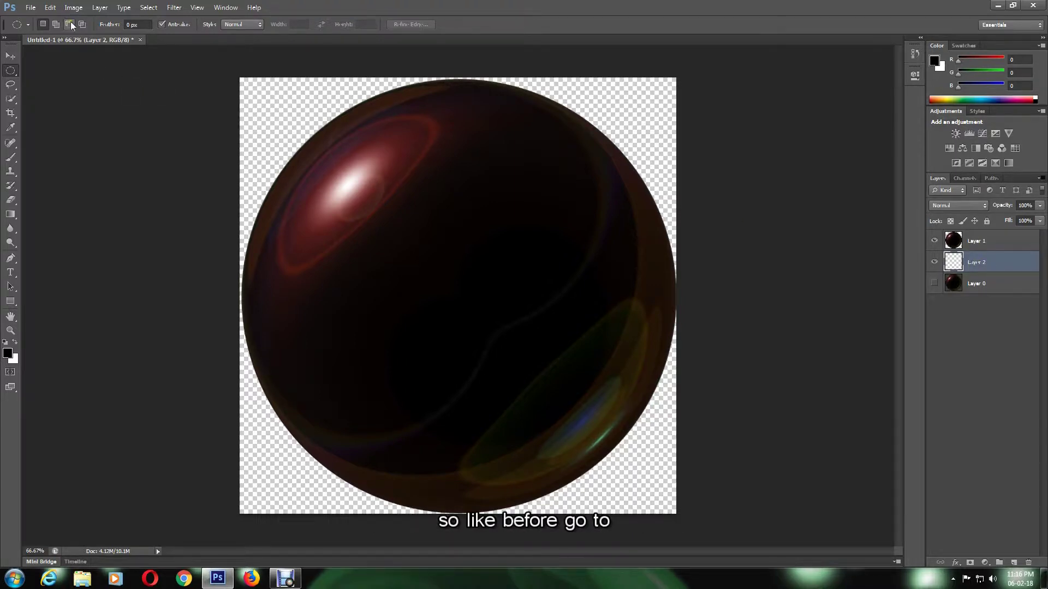
Step: Fill the new Layer 2 with black and show the Channels panel
left_click(56, 8)
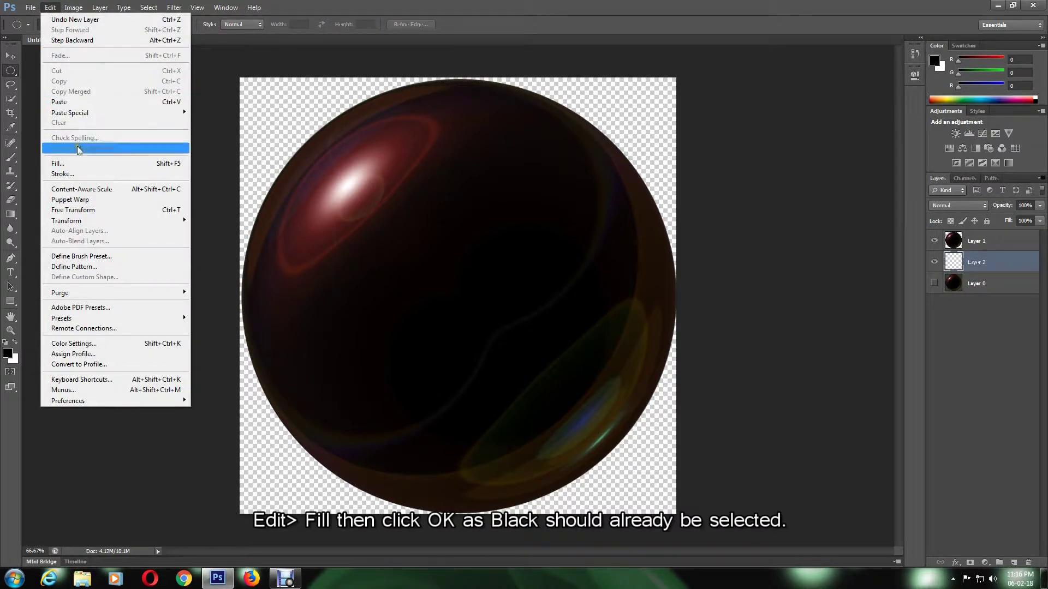
left_click(82, 164)
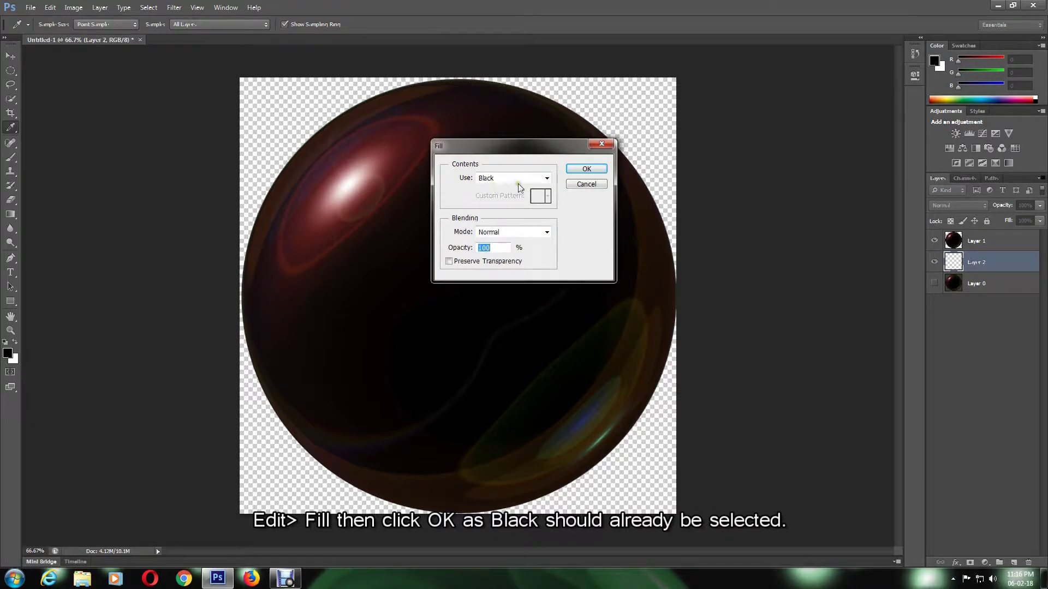
left_click(586, 169)
key("m")
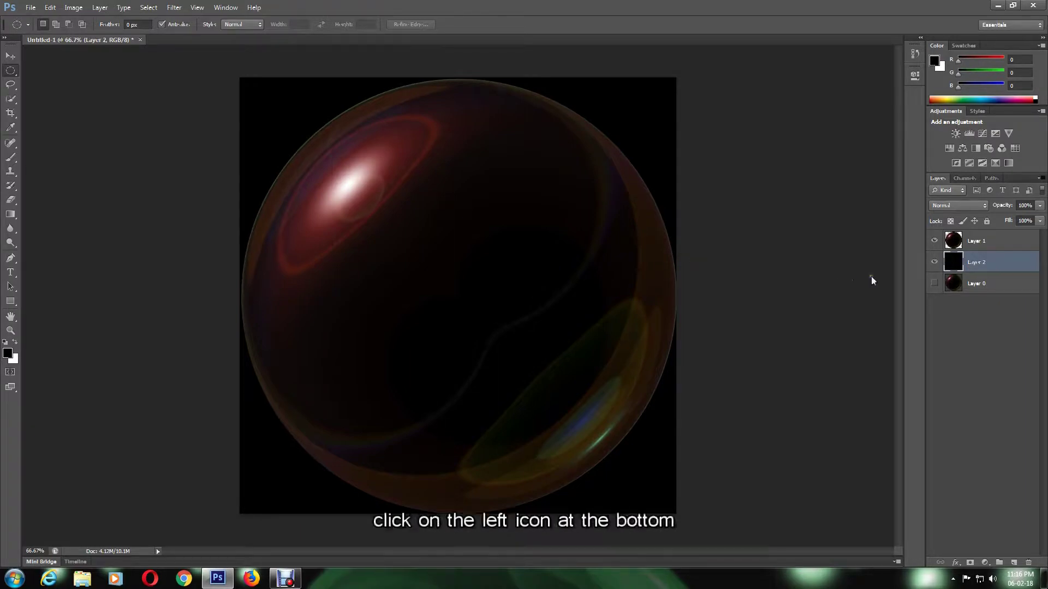
left_click(964, 179)
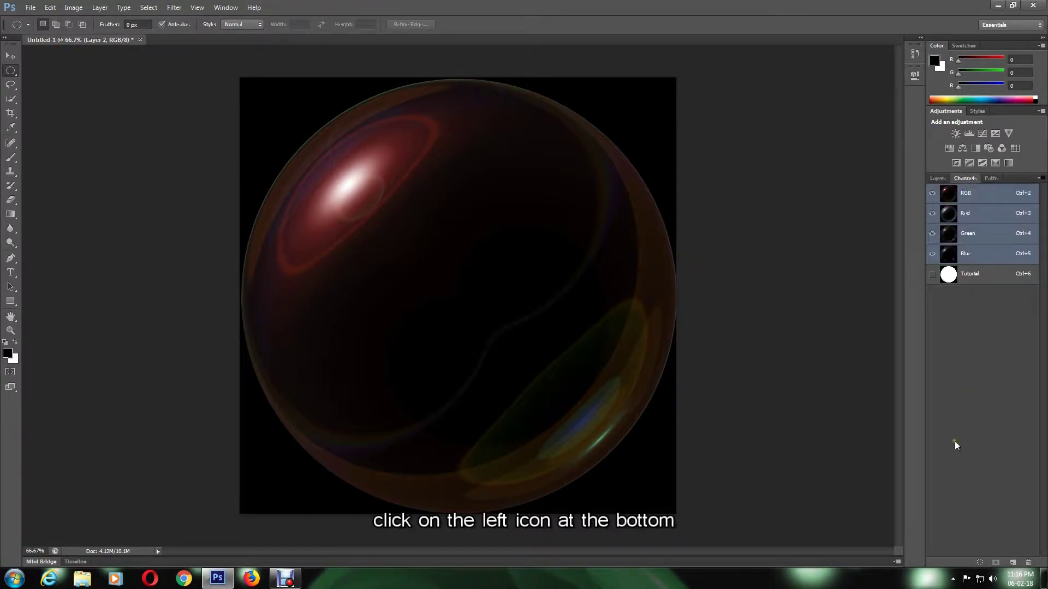
Step: Load the Tutorial channel as a selection and add a new layer above Layer 1
left_click(979, 562)
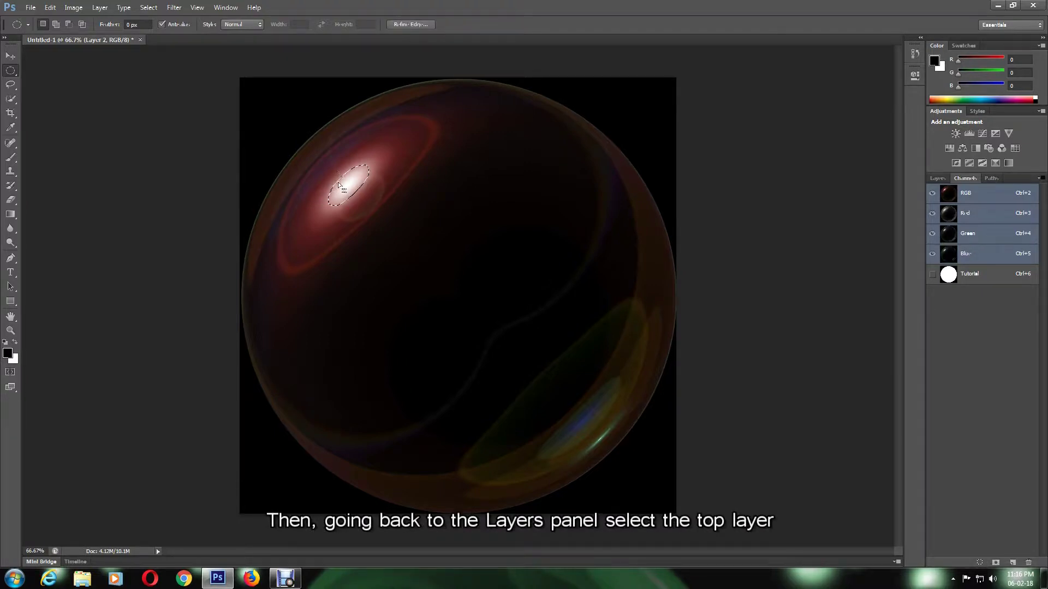
left_click(936, 178)
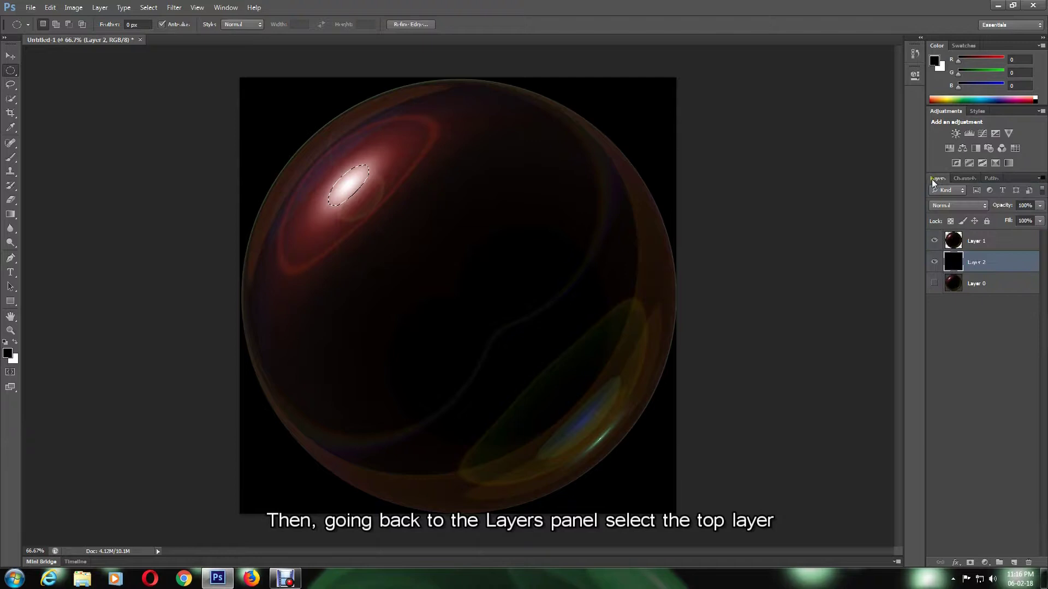
left_click(977, 242)
left_click(1013, 563)
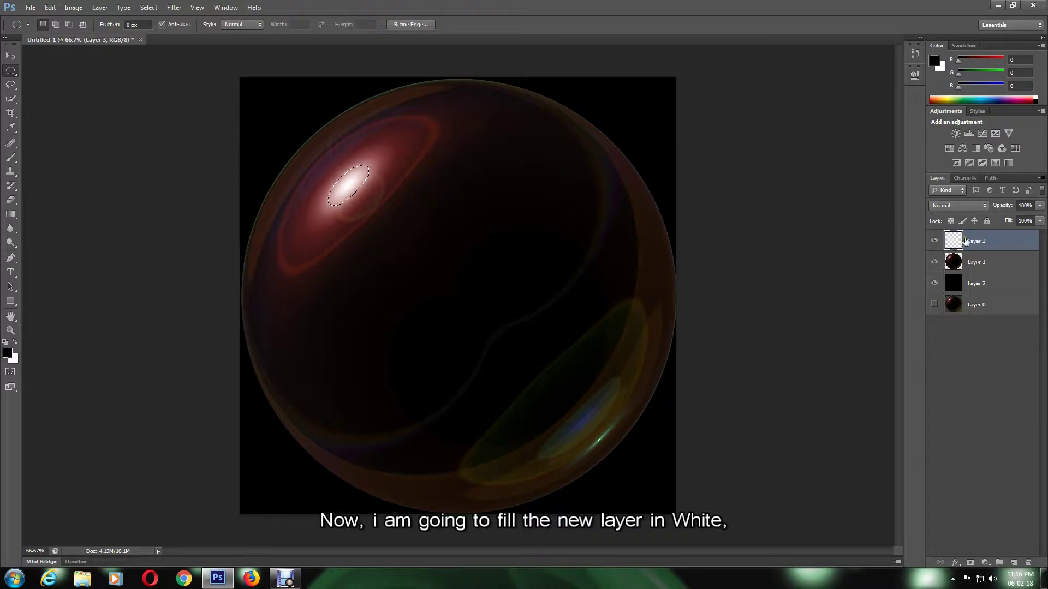
Step: Fill the selection on the new layer with White, twice
left_click(51, 7)
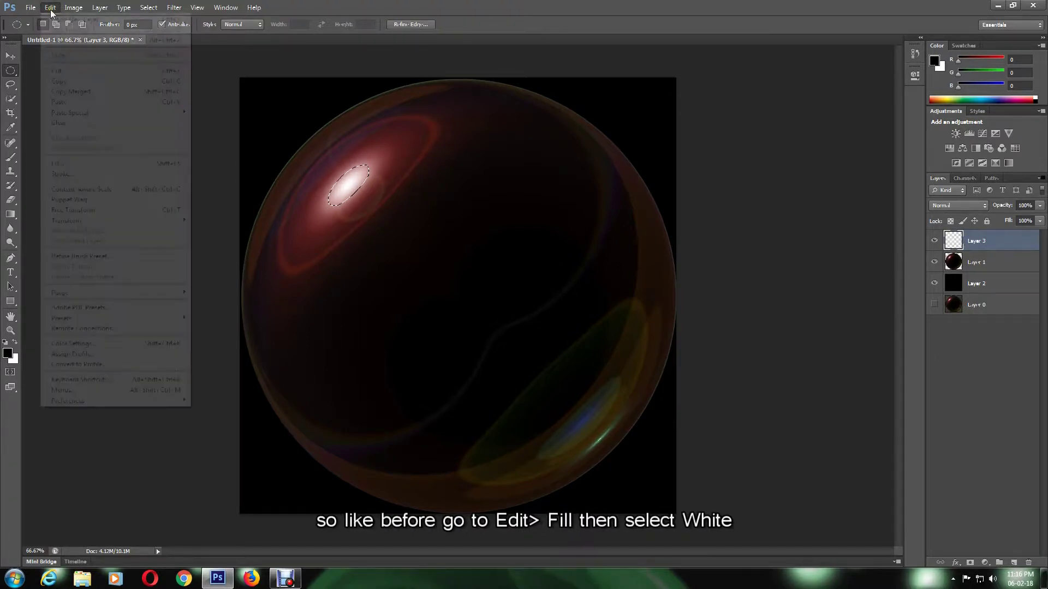
left_click(72, 170)
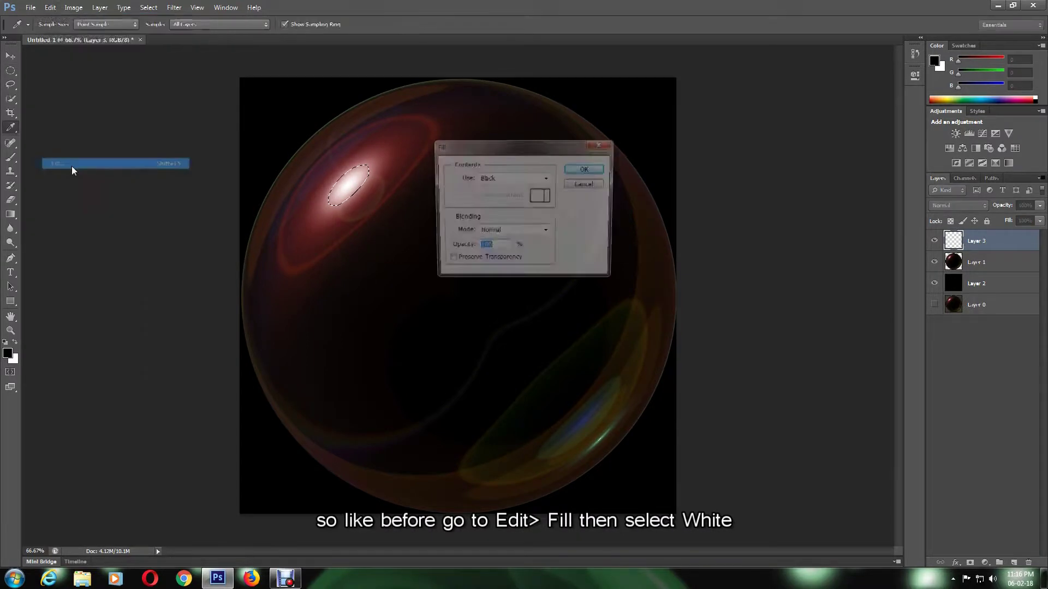
left_click(489, 179)
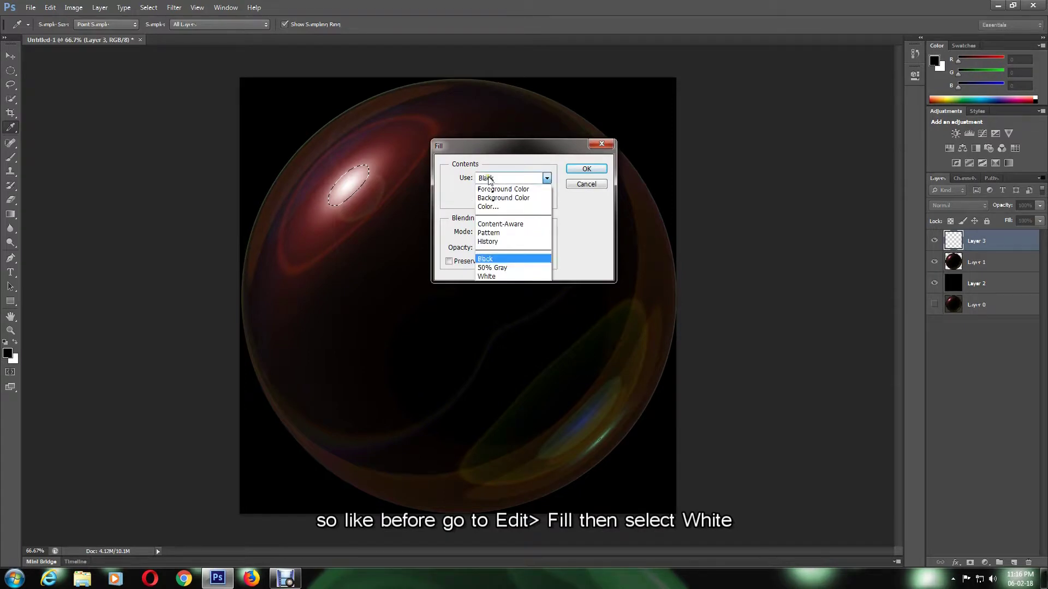
left_click(487, 276)
left_click(586, 170)
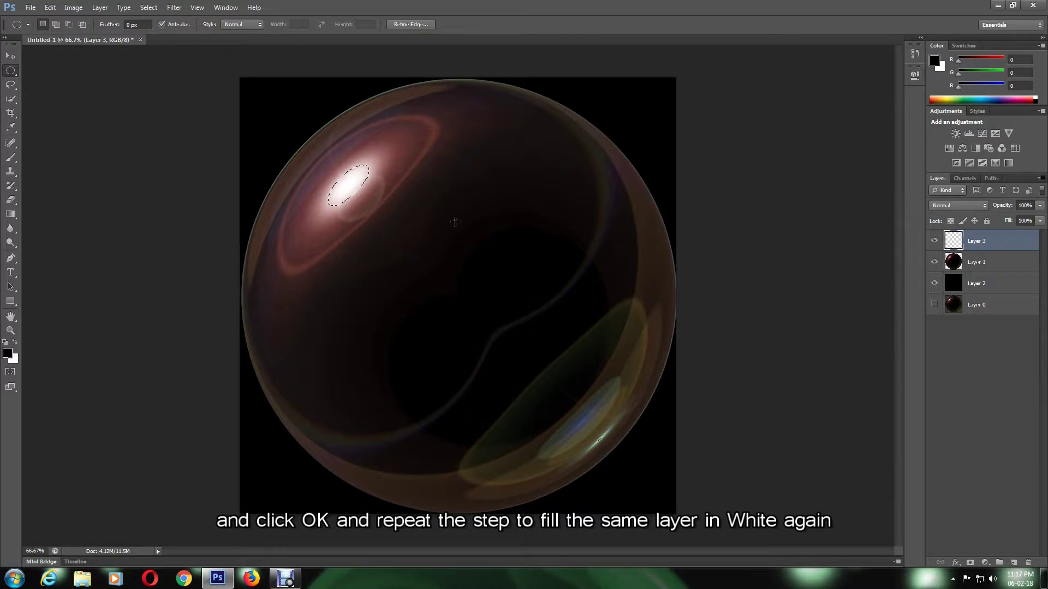
left_click(54, 10)
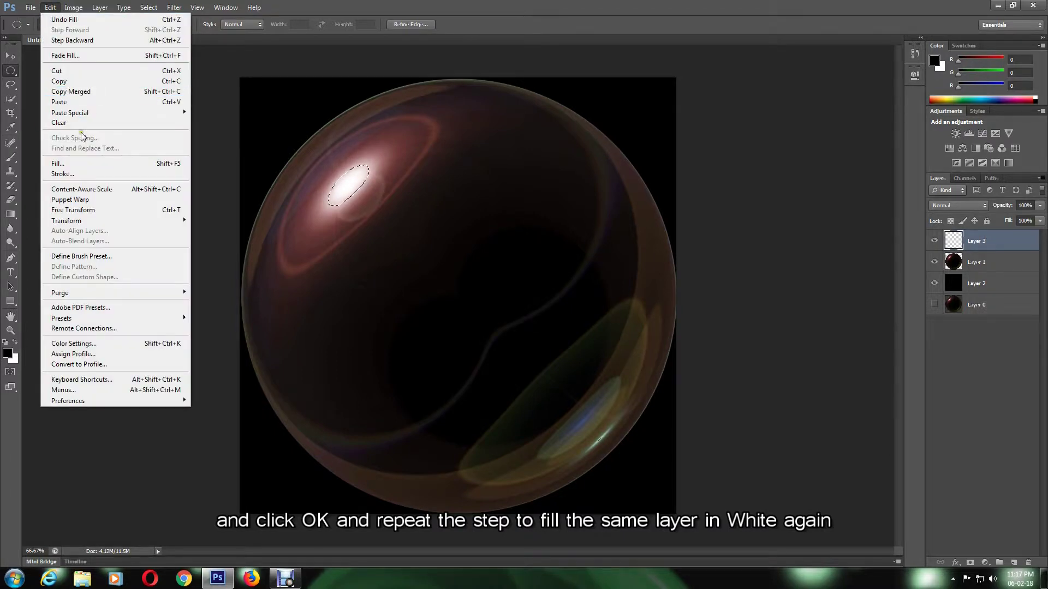
left_click(86, 161)
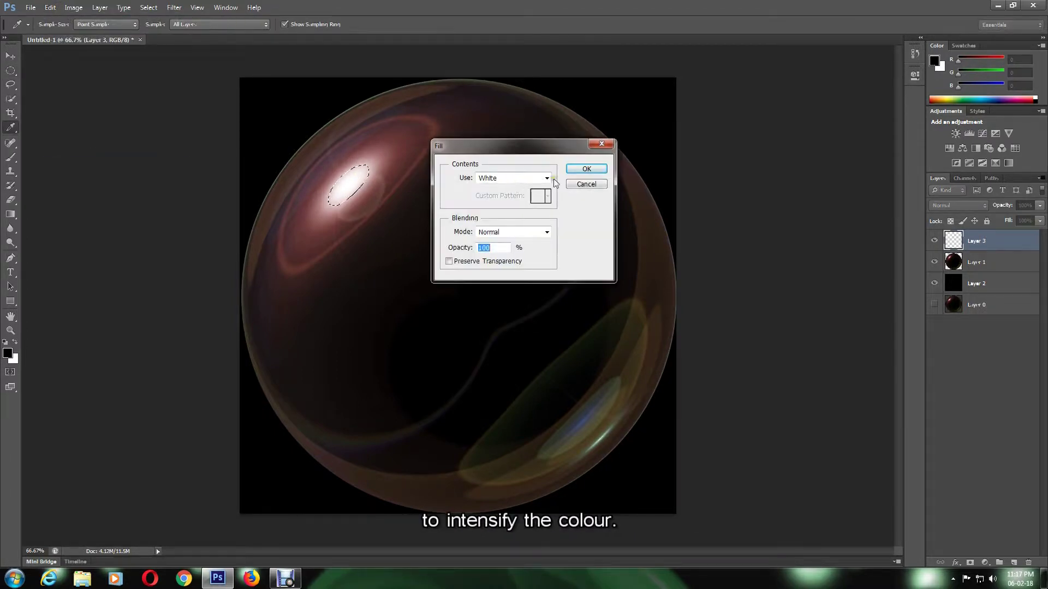
left_click(586, 168)
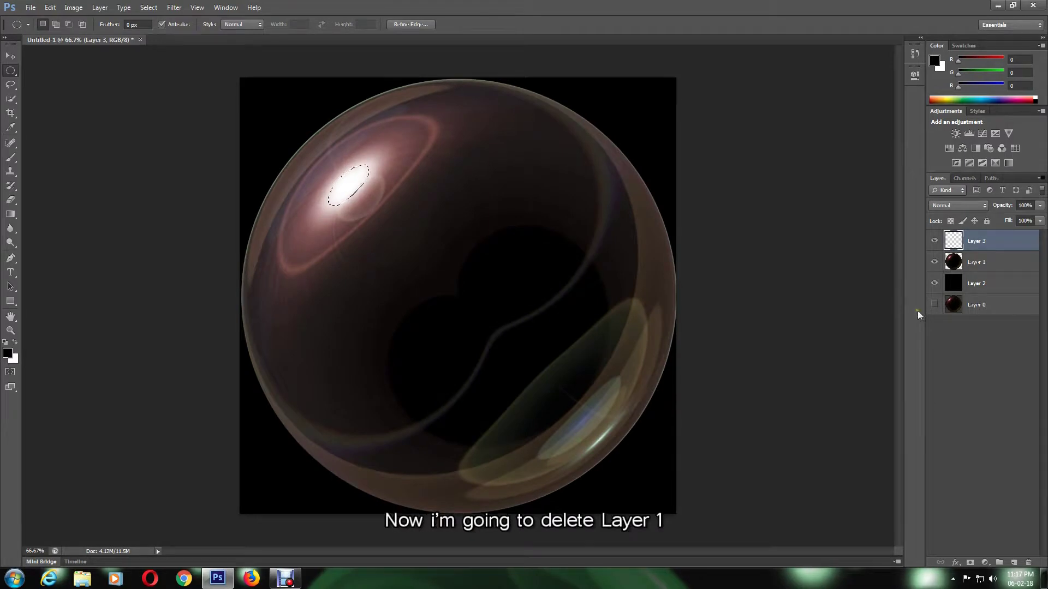
Step: Delete Layer 1 and Layer 0, confirming each deletion
left_click(983, 262)
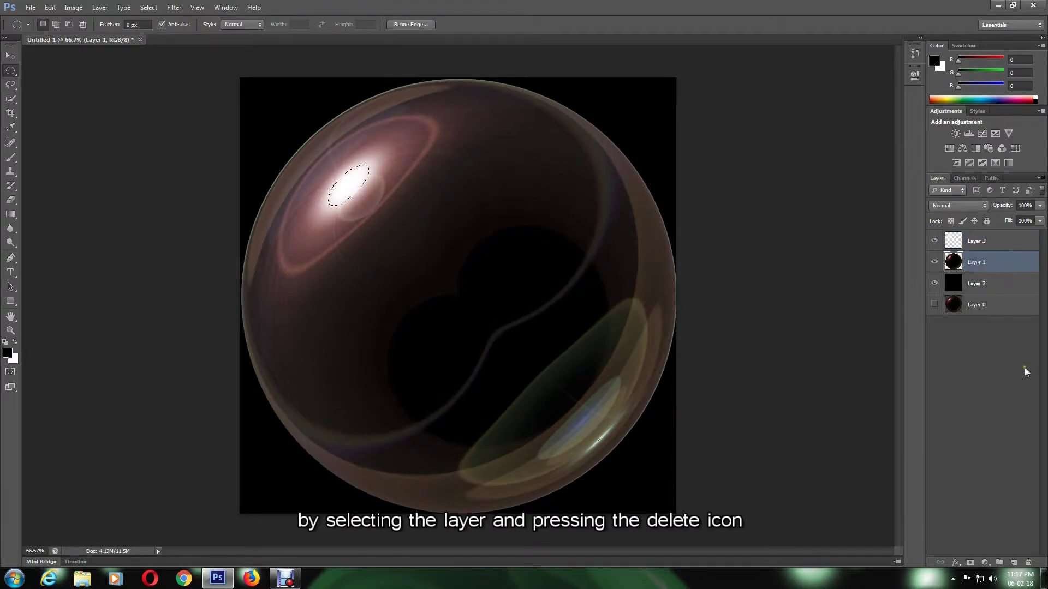
left_click(1028, 563)
left_click(465, 215)
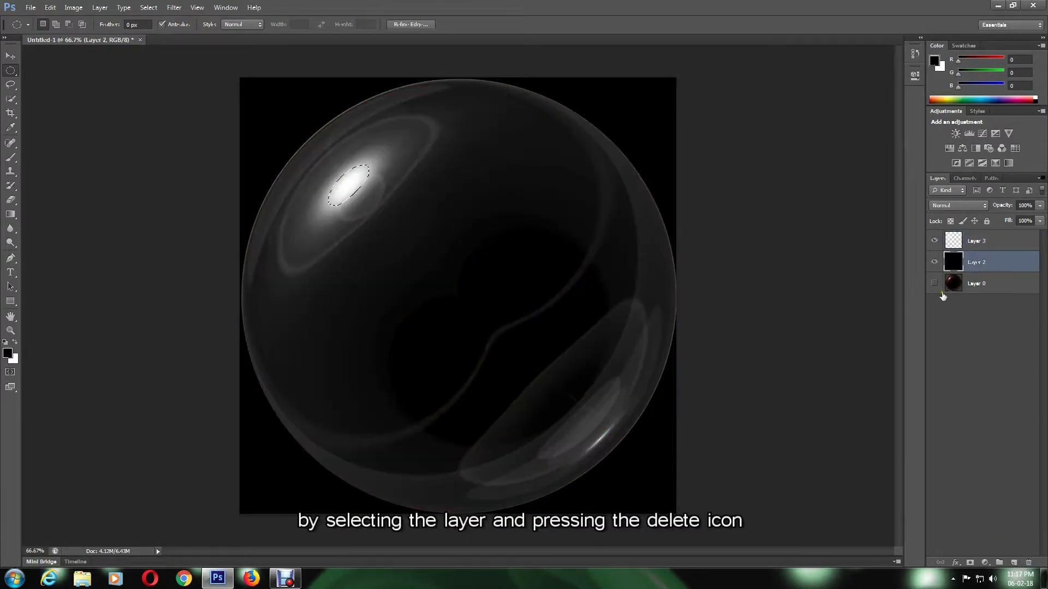
left_click(982, 284)
left_click(1029, 562)
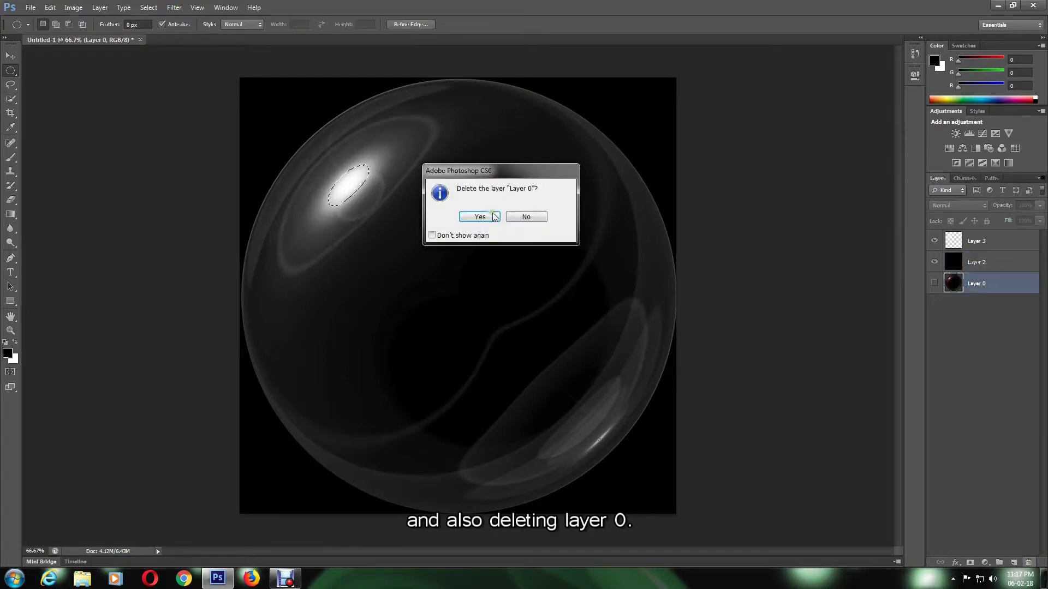
left_click(493, 217)
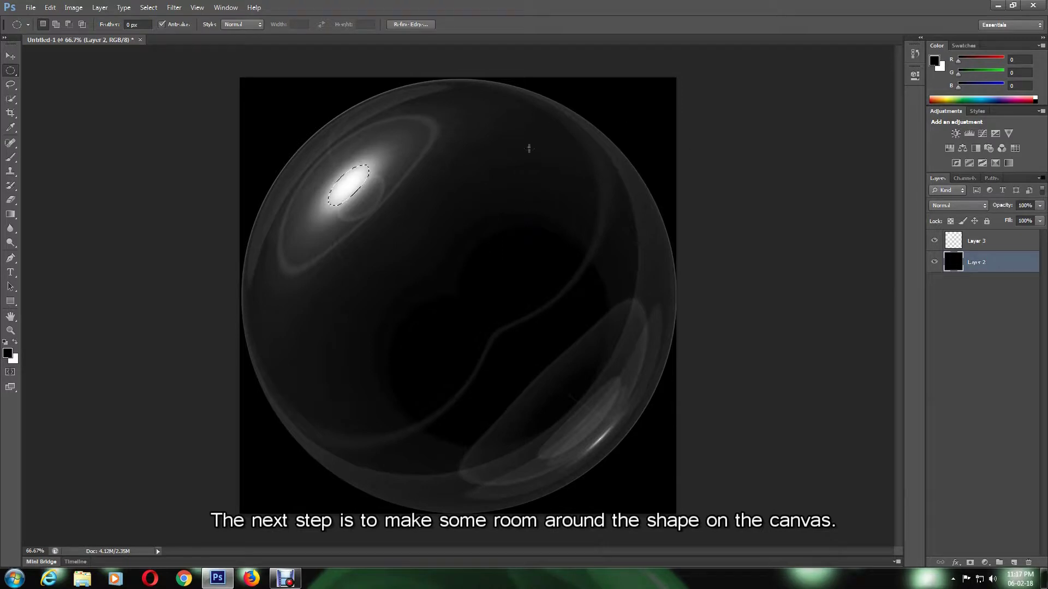
Step: Set Canvas Size to 2000 × 1250 pixels and fit the canvas in the window
left_click(72, 7)
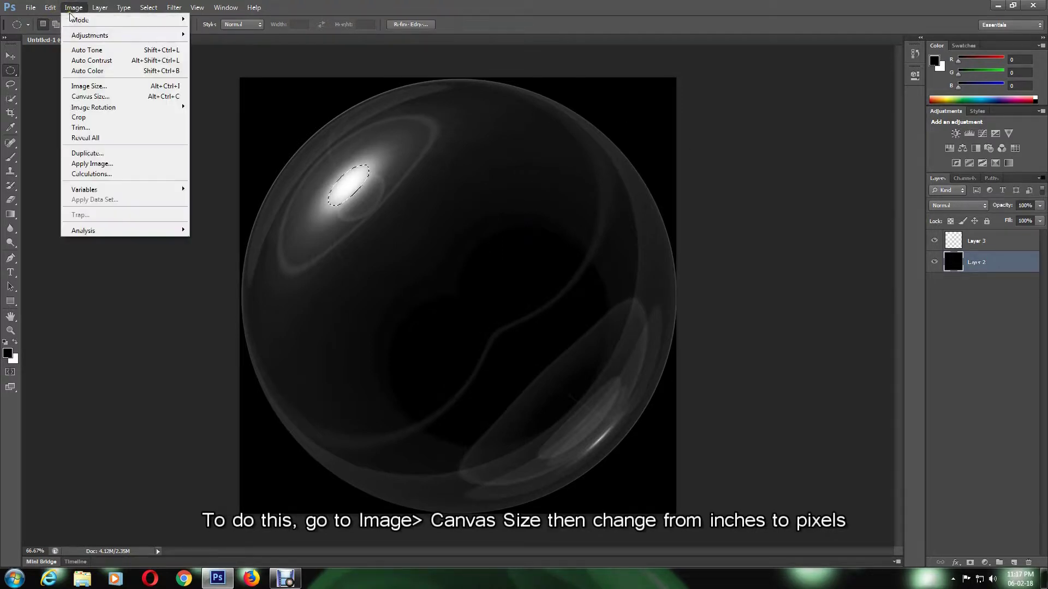
left_click(94, 97)
left_click(547, 203)
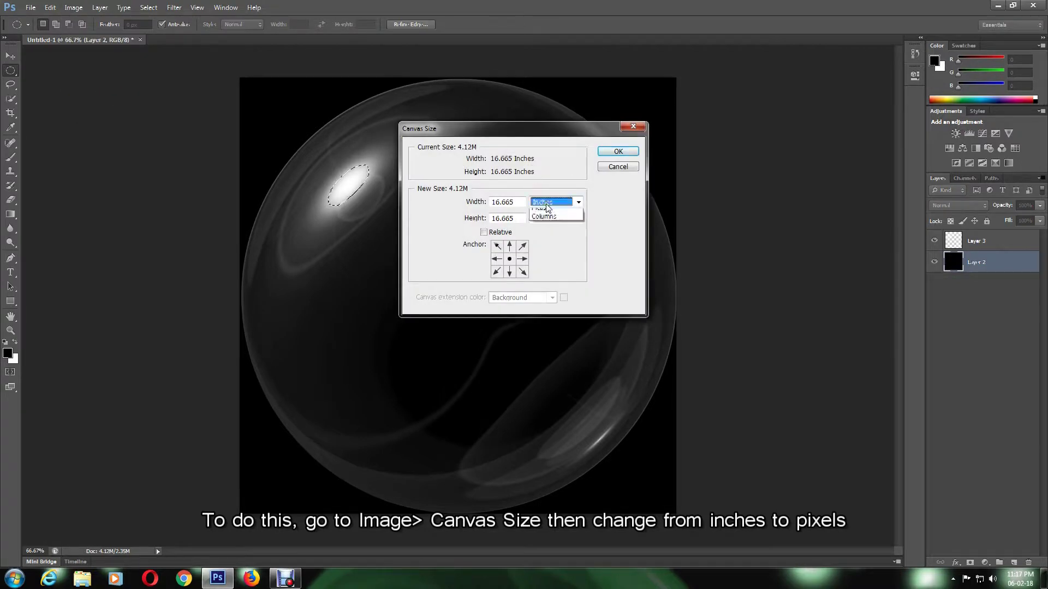
left_click(543, 221)
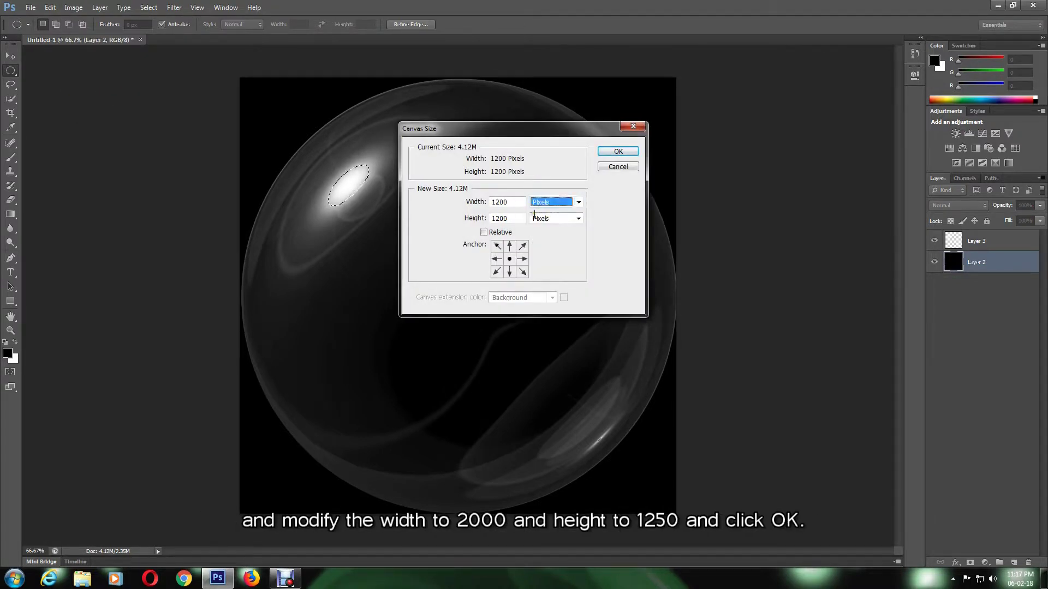
left_click_drag(514, 203, 456, 213)
type("2000")
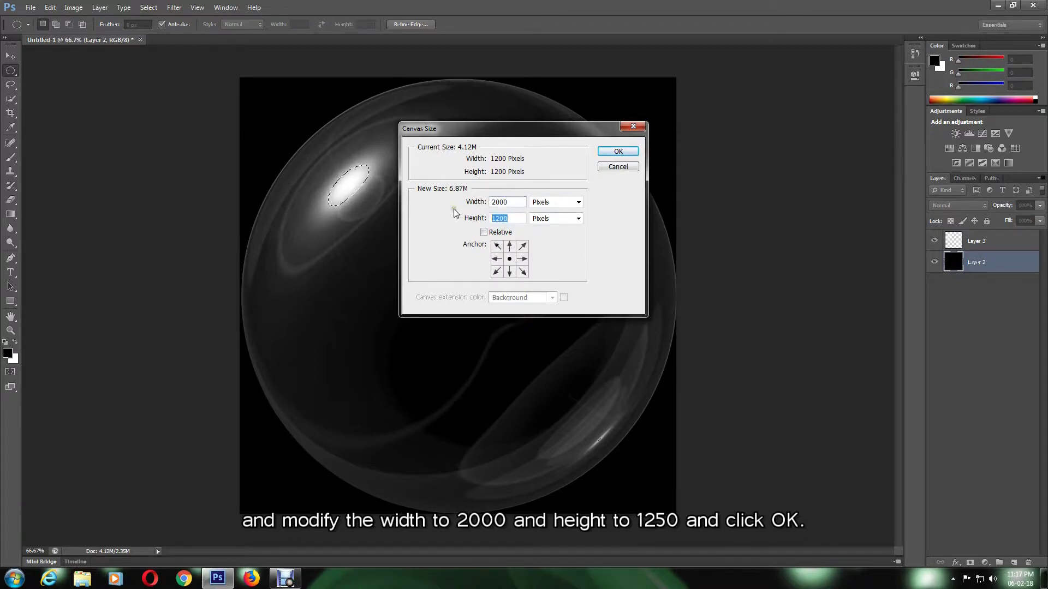
type("1250")
key("Return")
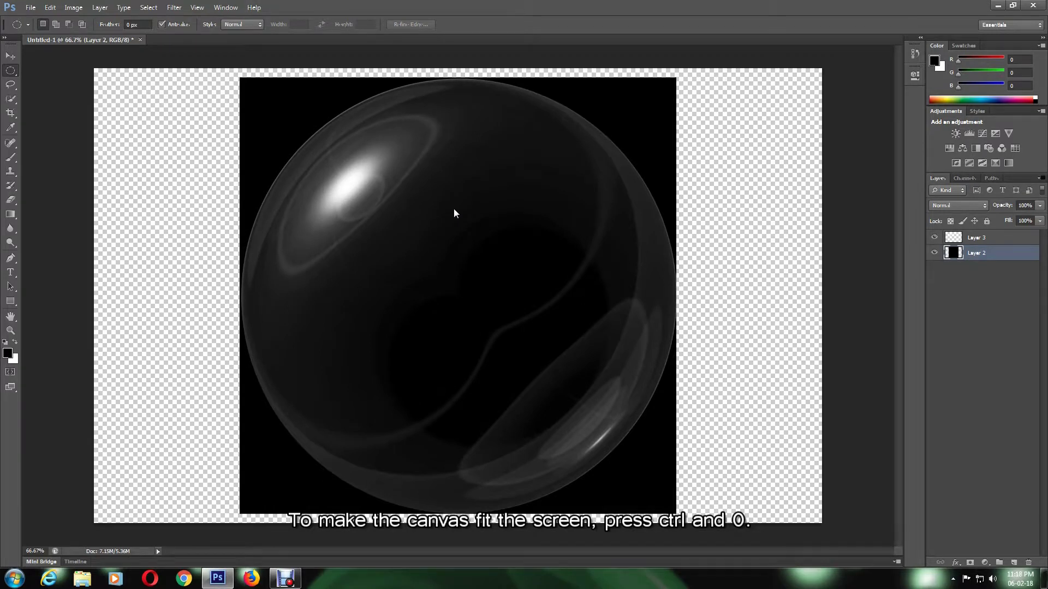
key("ctrl+0")
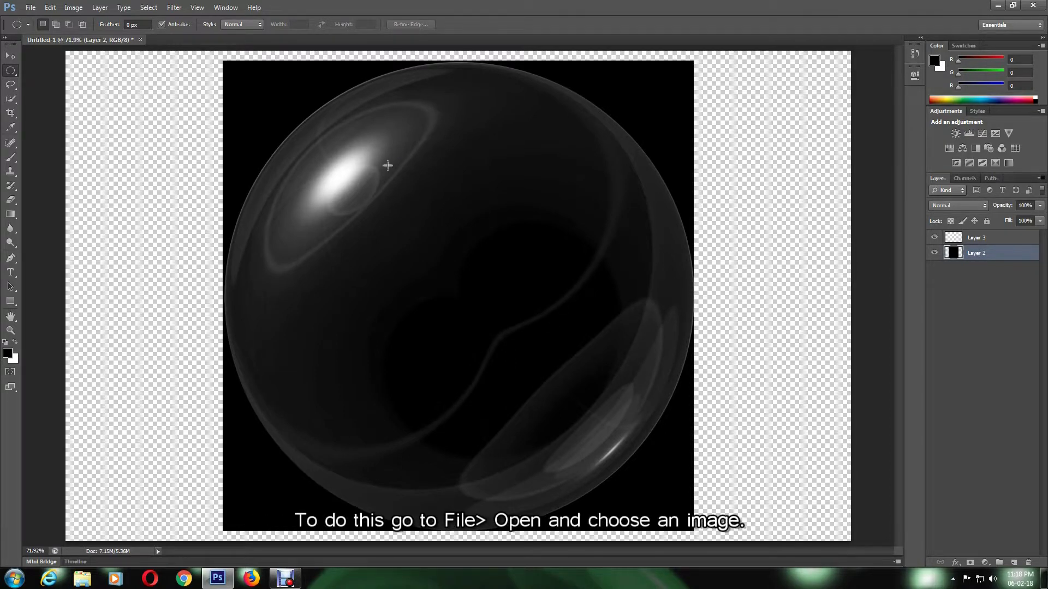
Step: Open the maxresdefault.jpg house photo from the tutorial folder on the desktop
left_click(31, 8)
left_click(43, 31)
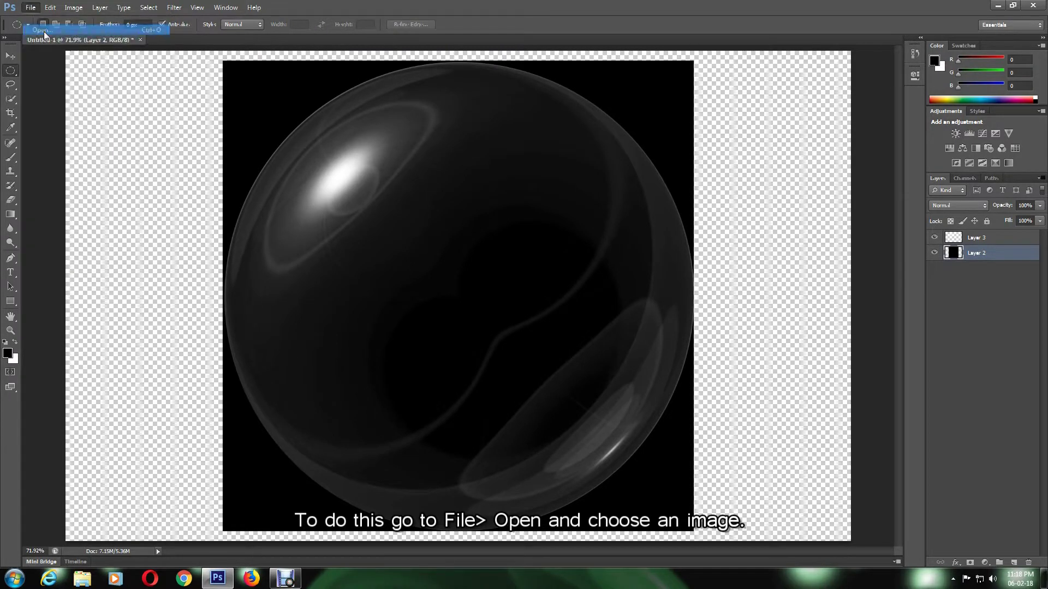
left_click(396, 171)
scroll(546, 245, "down", 3)
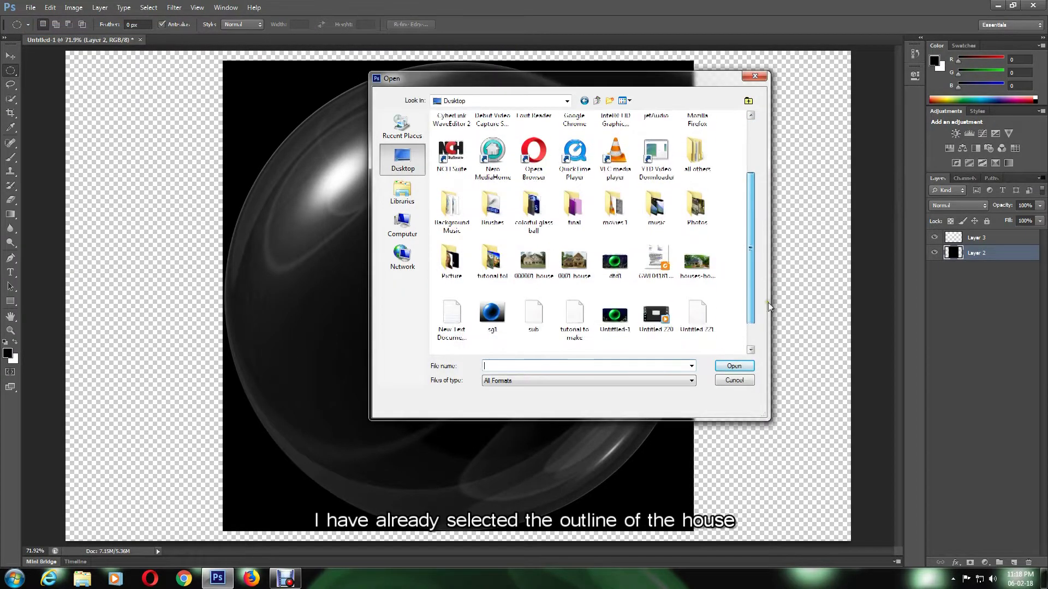
double_click(502, 256)
left_click(482, 232)
double_click(482, 232)
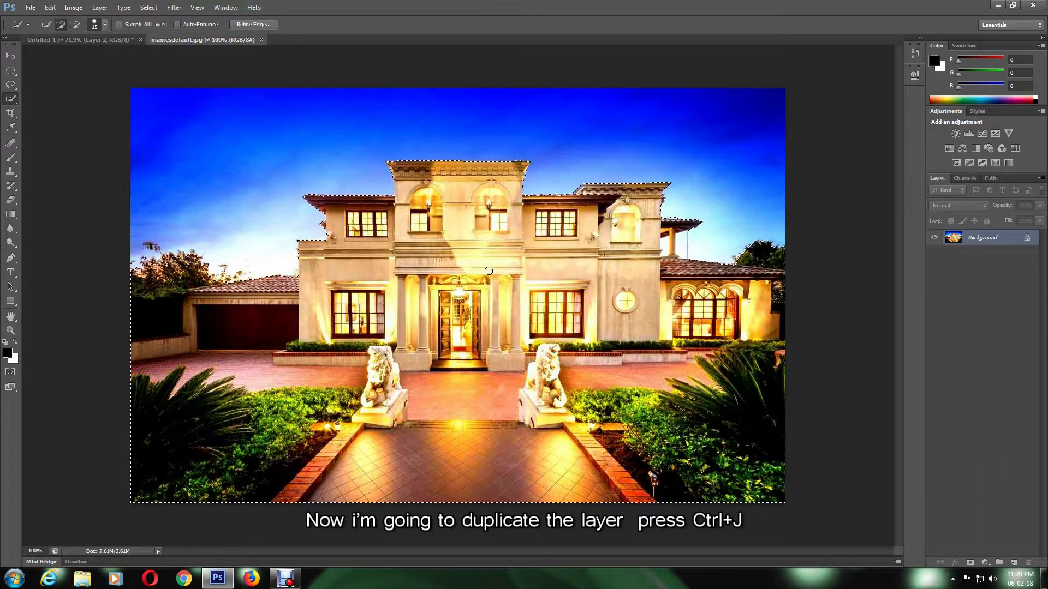
Step: Copy the house cut-out to a new layer, hide the original, and copy the whole image
key("ctrl+j")
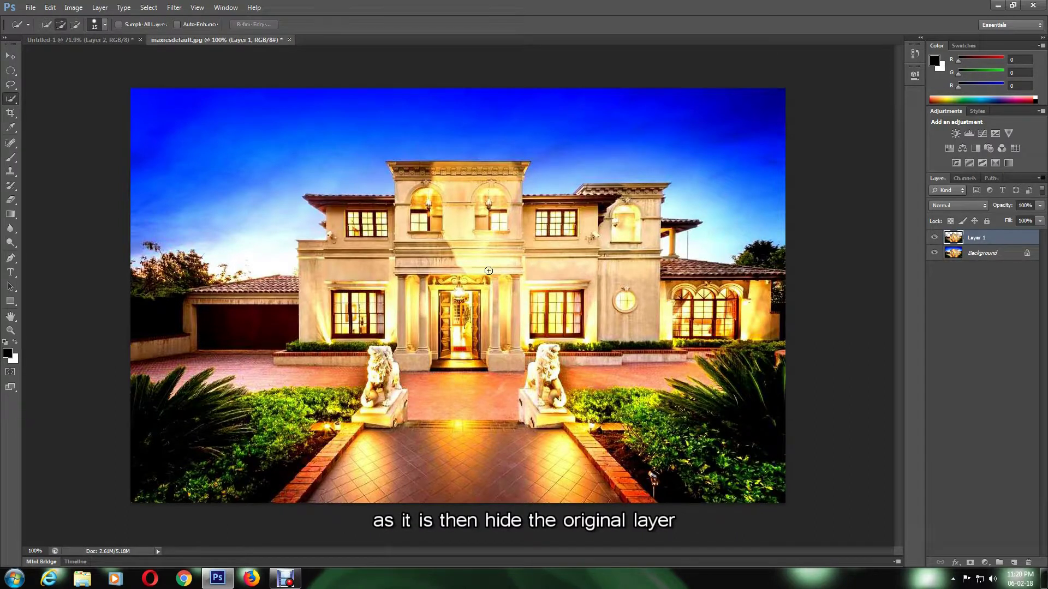
left_click(934, 254)
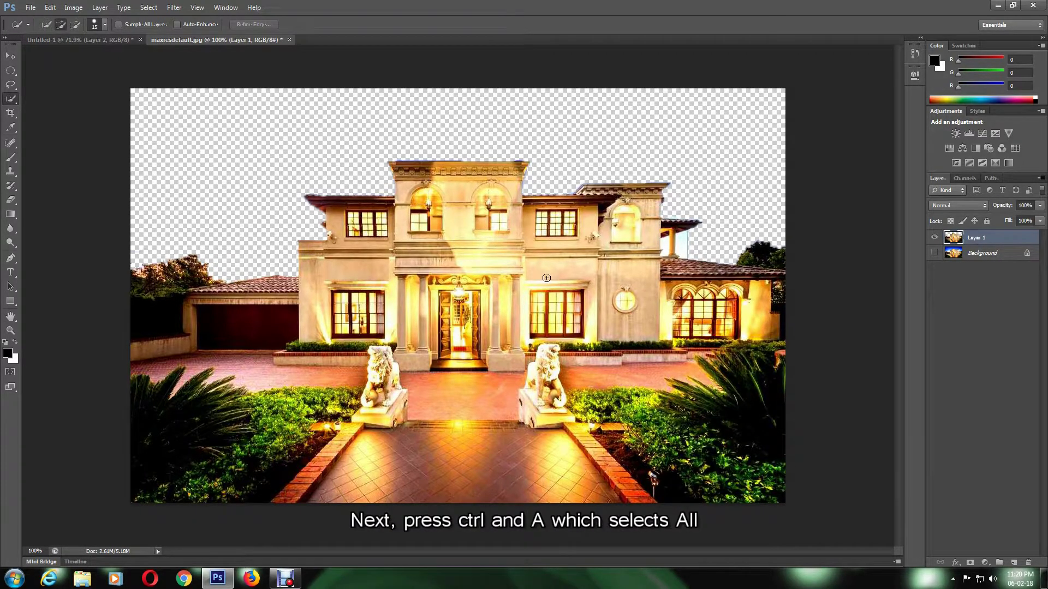
key("ctrl+a")
left_click(50, 7)
left_click(59, 83)
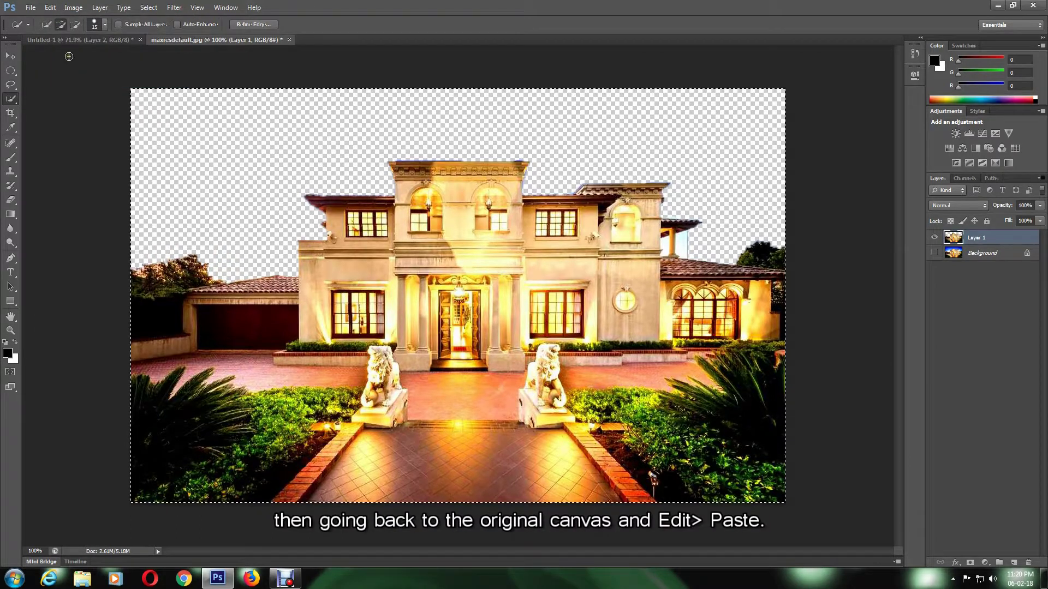
Step: Paste the house into the snow globe document as a new layer
left_click(64, 41)
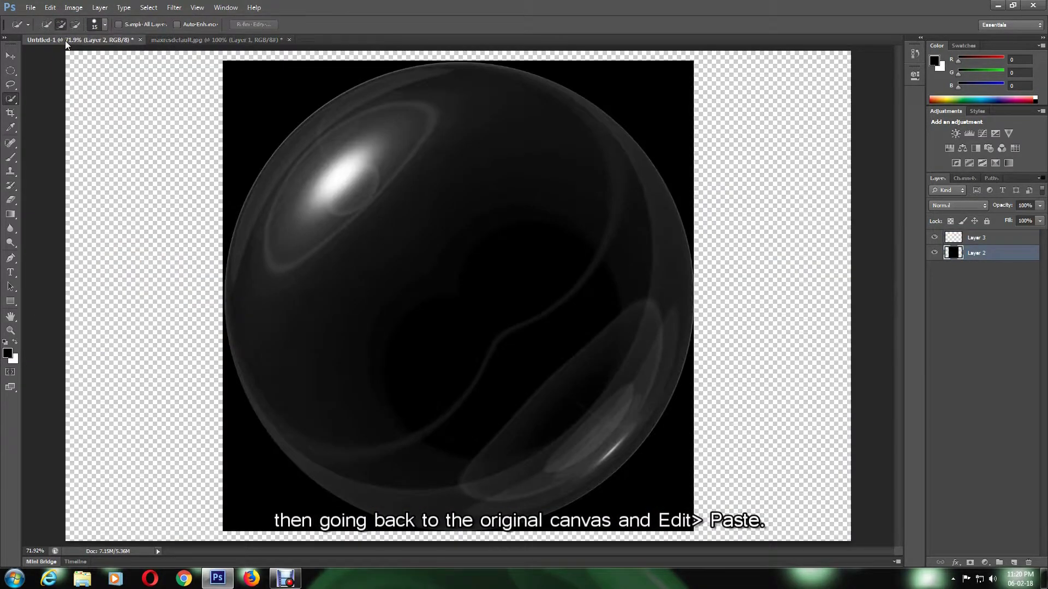
left_click(48, 7)
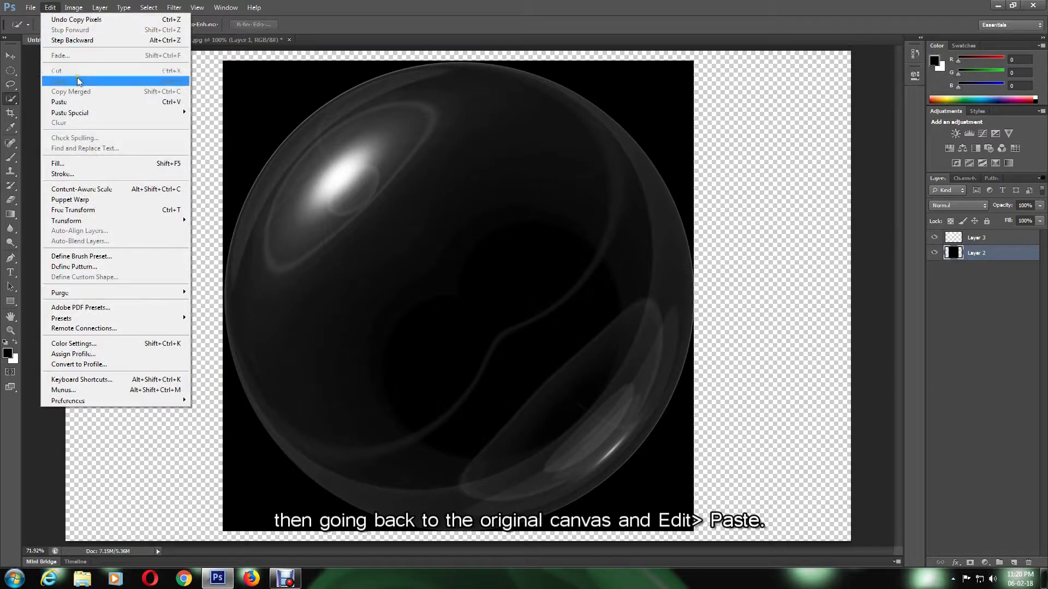
left_click(80, 100)
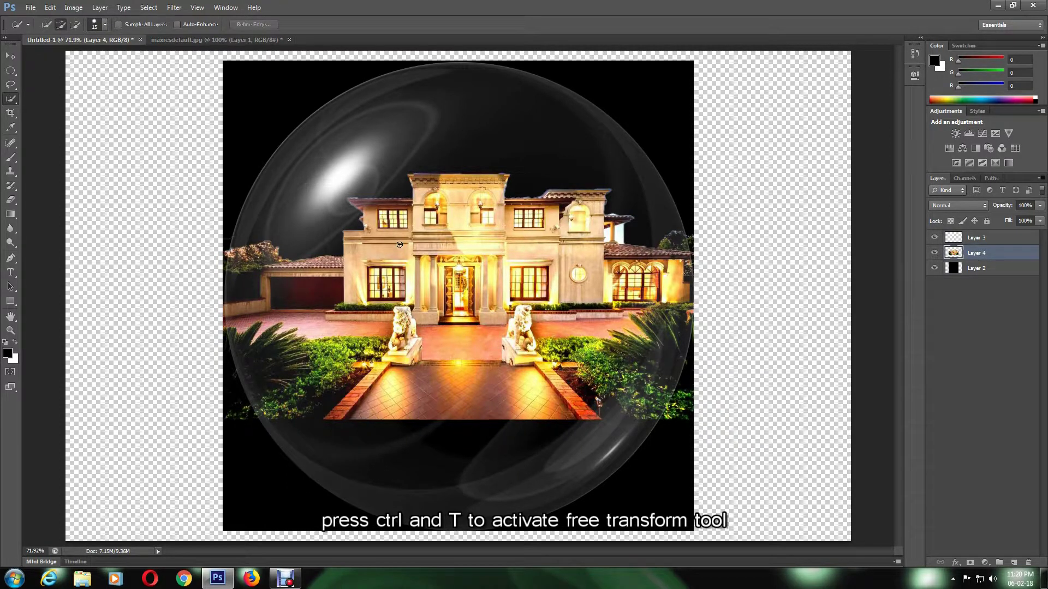
Step: Scale the house to about 75% around its centre, move it lower, and commit
key("ctrl+t")
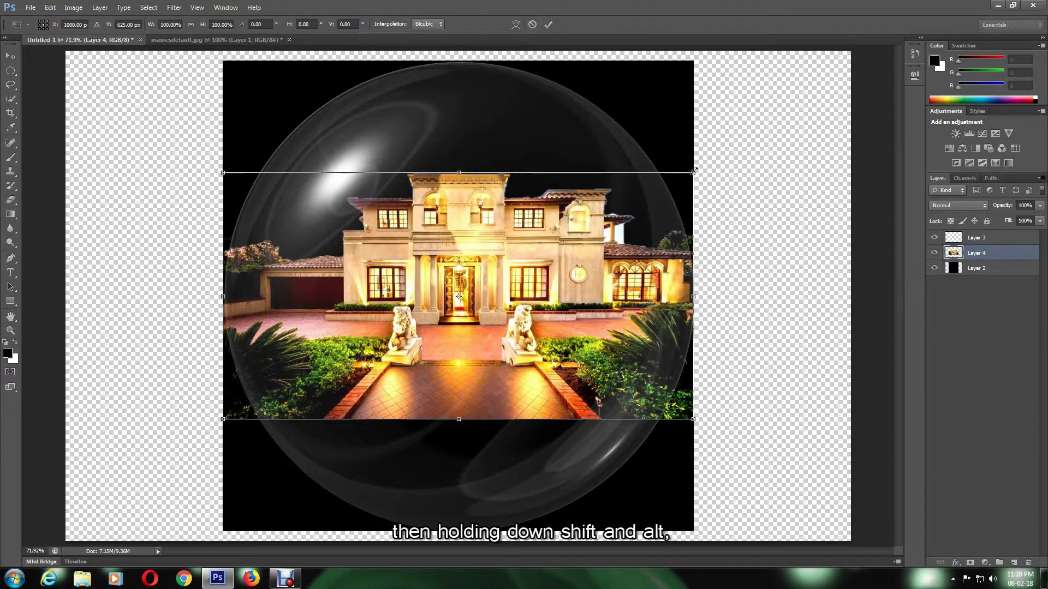
left_click_drag(694, 171, 648, 219)
key("ctrl+z")
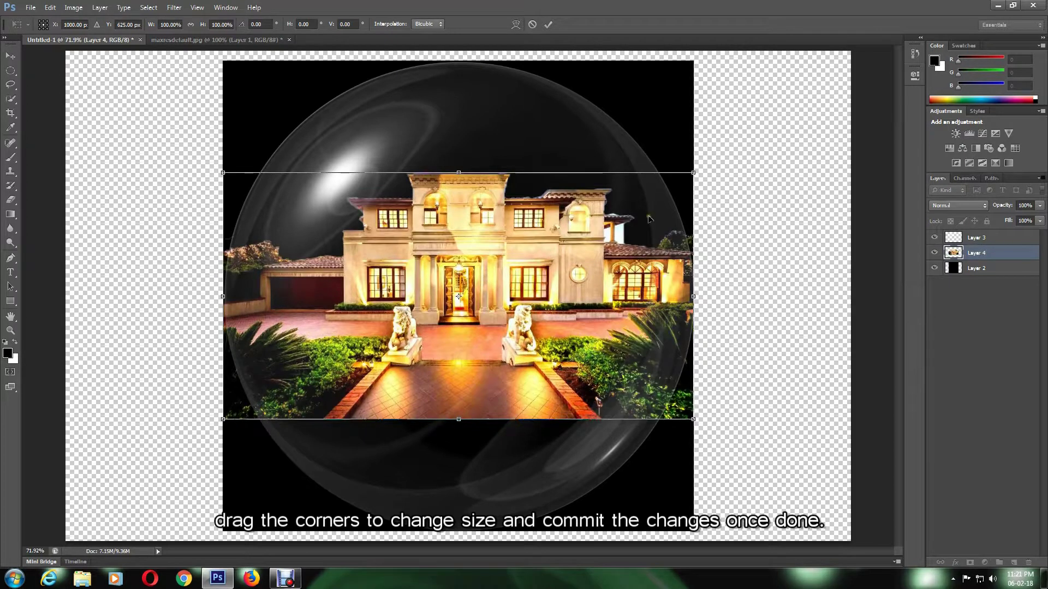
left_click_drag(693, 172, 635, 204)
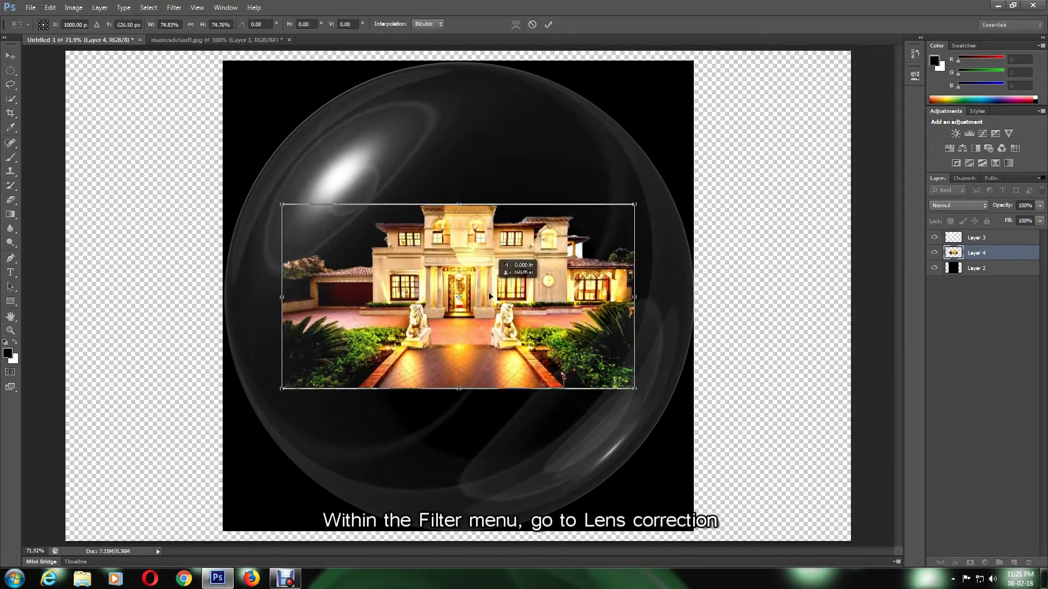
left_click_drag(489, 293, 487, 344)
left_click(548, 24)
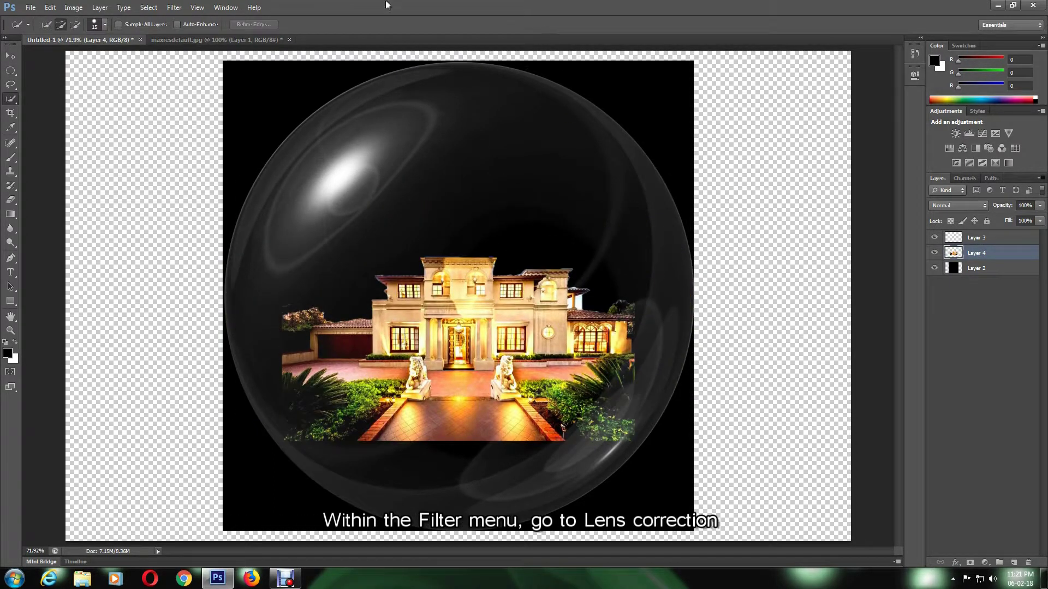
Step: Set Lens Correction's Custom Remove Distortion to -40 on the house layer
left_click(181, 7)
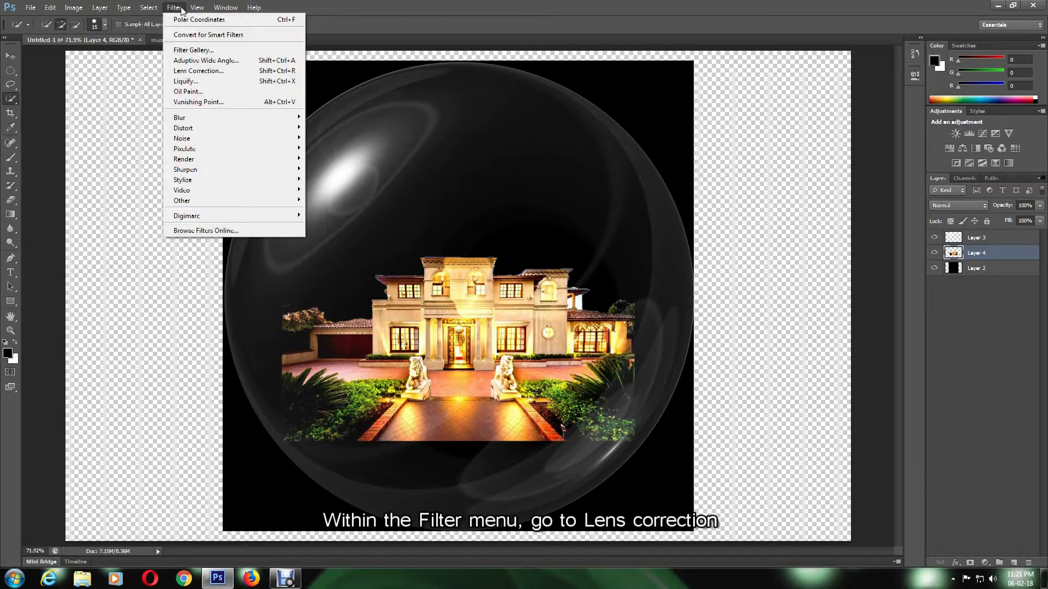
left_click(205, 71)
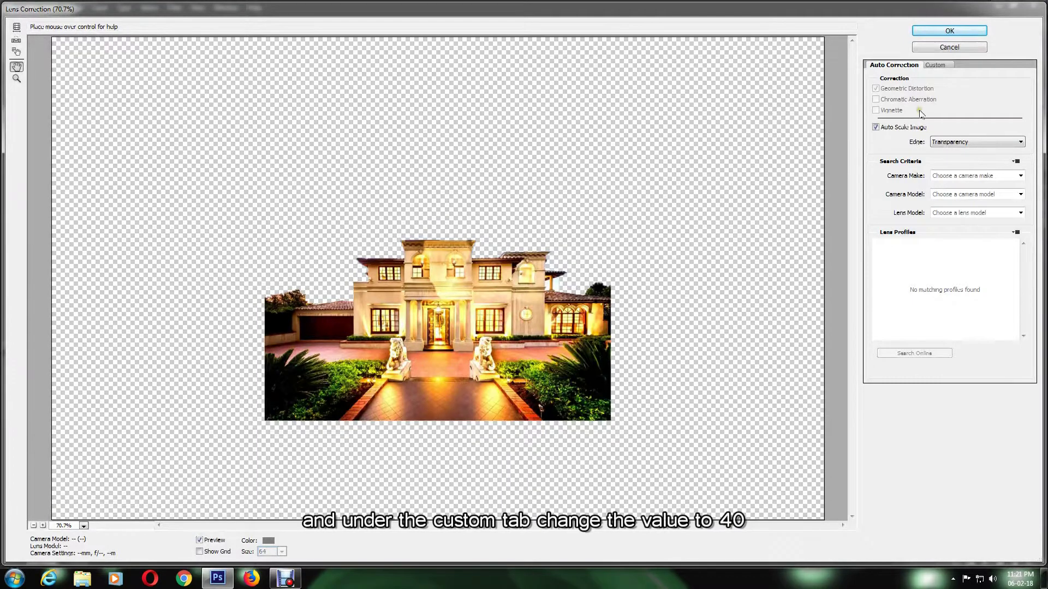
left_click(935, 65)
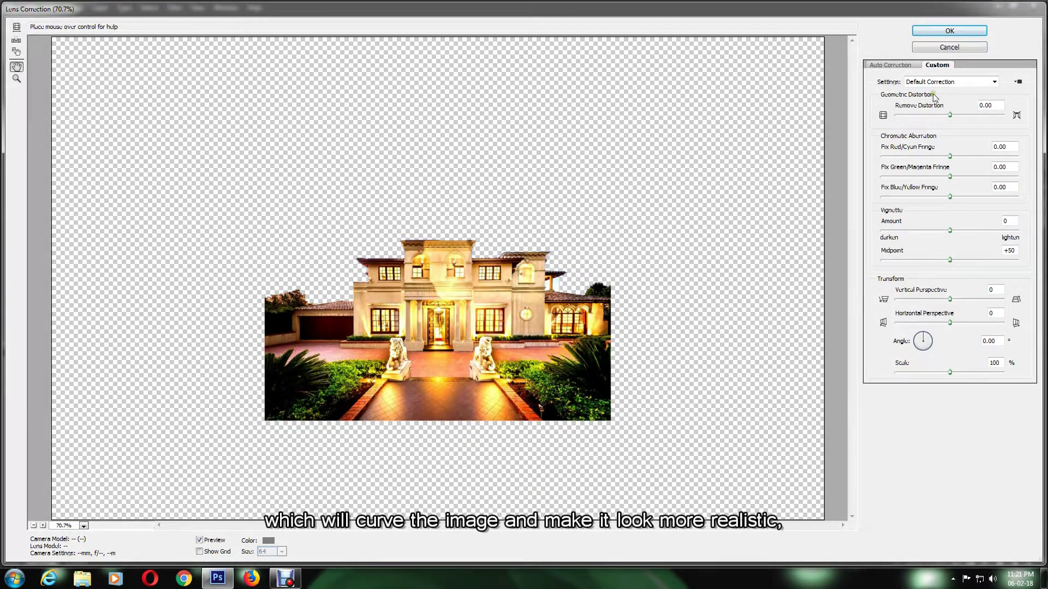
double_click(998, 105)
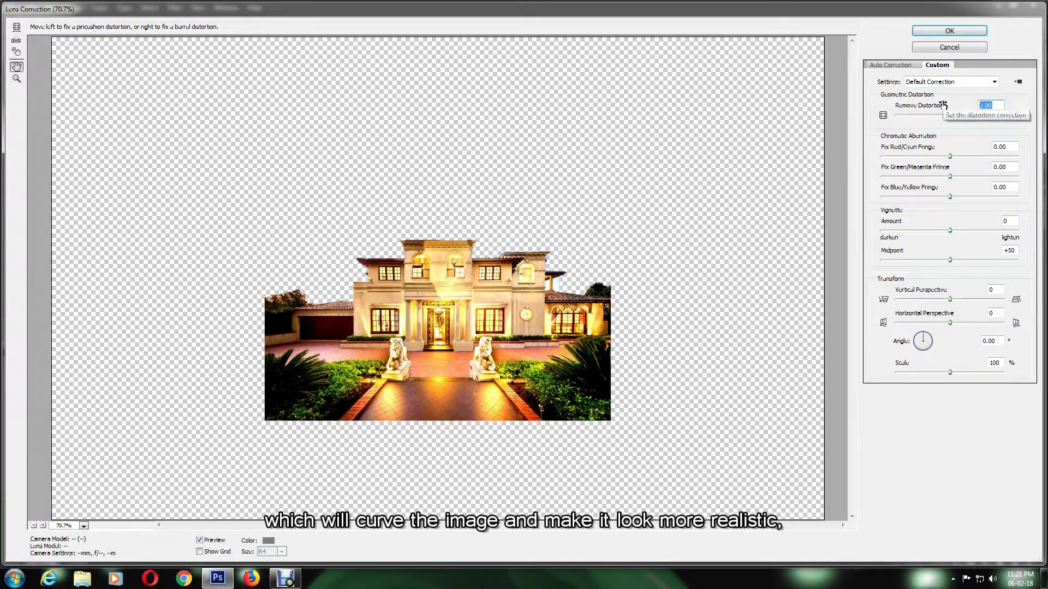
type("-40")
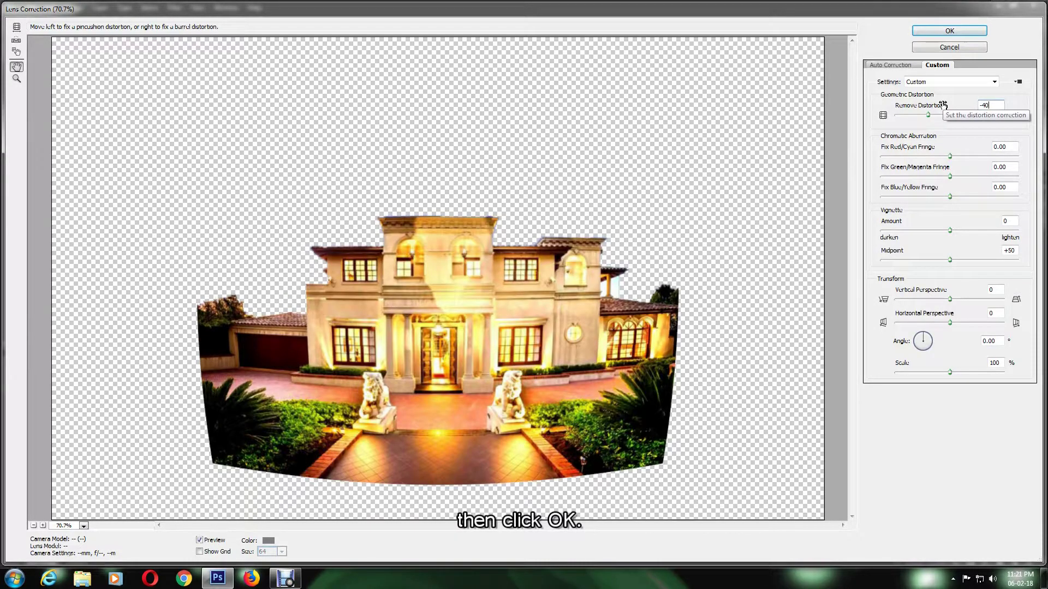
Step: Apply the -40 distortion and mask the house layer with the saved circular globe channel selection
left_click(941, 32)
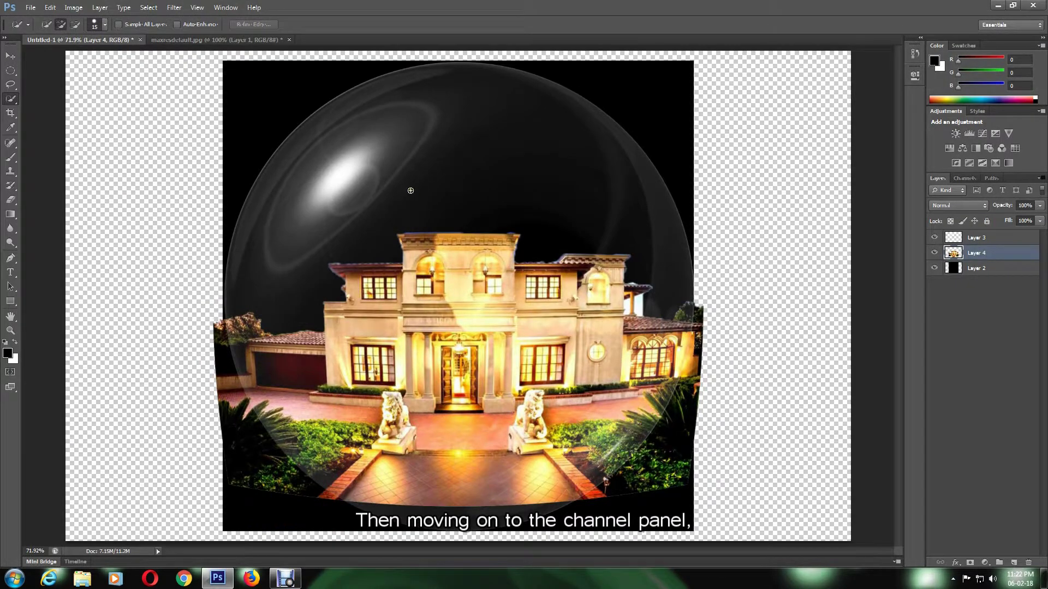
left_click(965, 178)
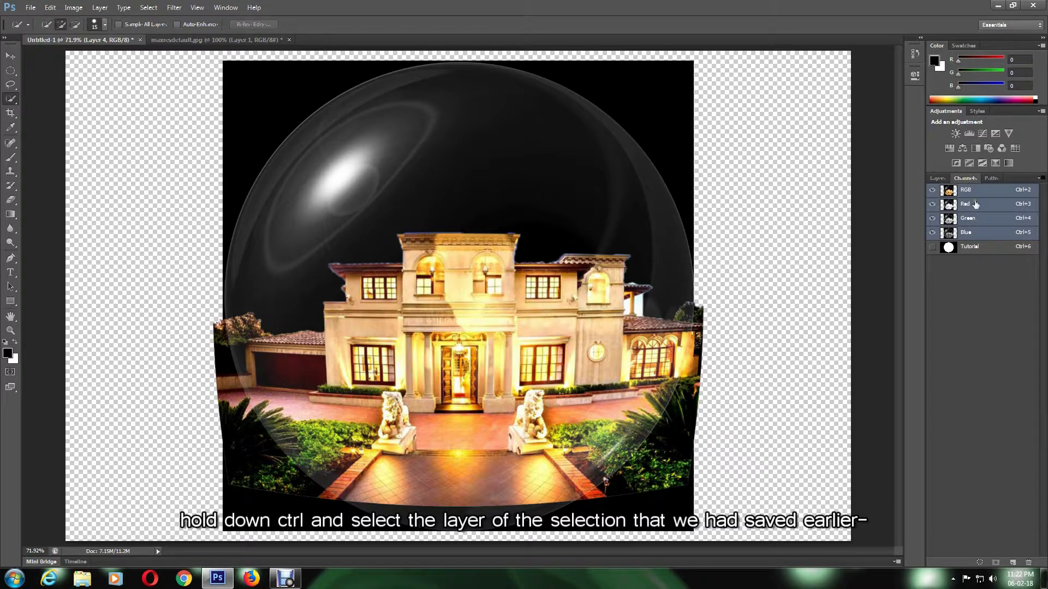
left_click(951, 248, "ctrl")
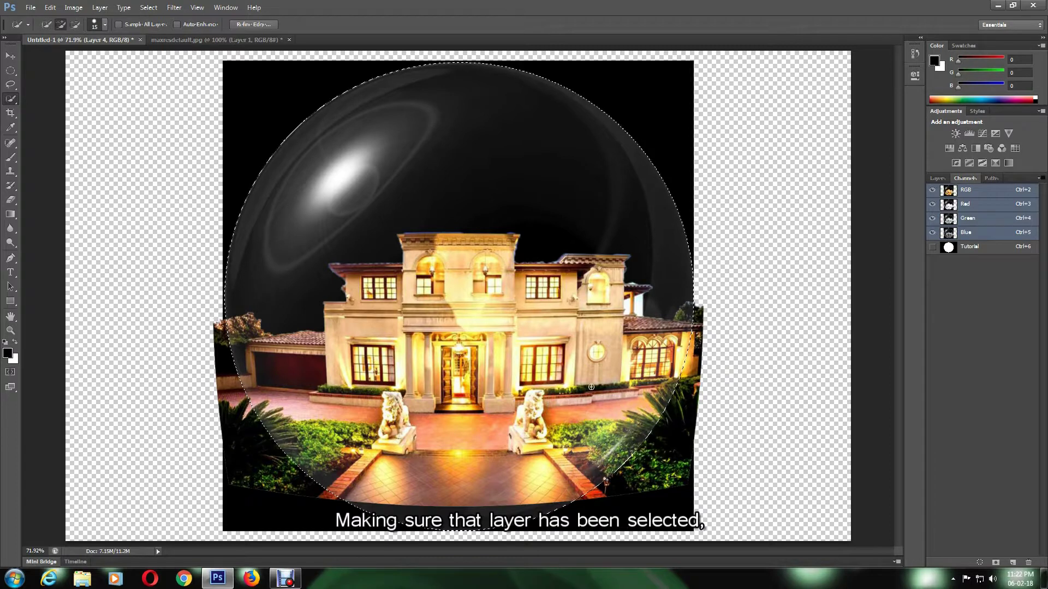
left_click(937, 178)
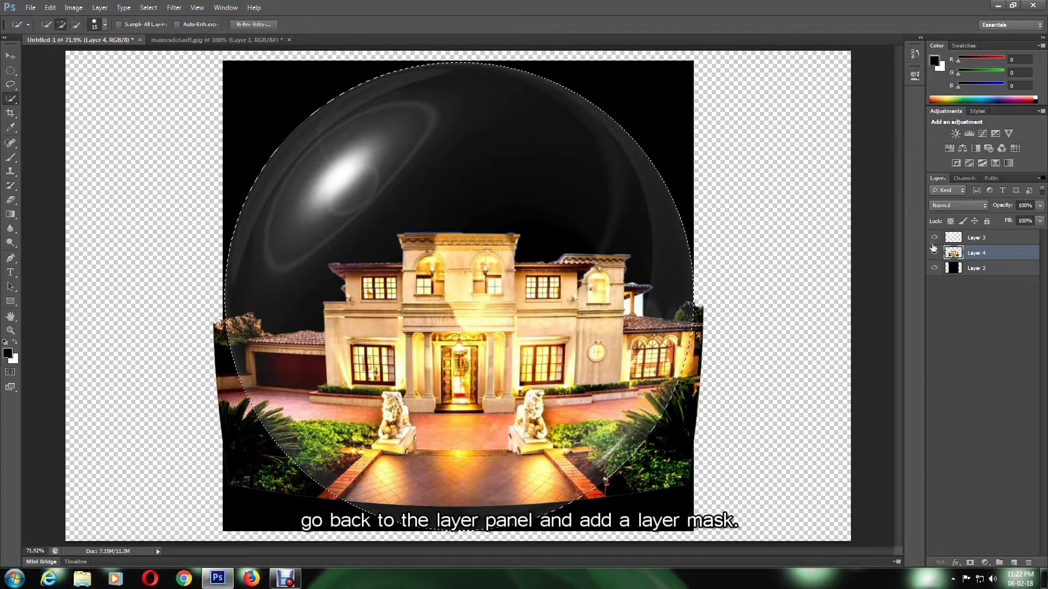
left_click(970, 562)
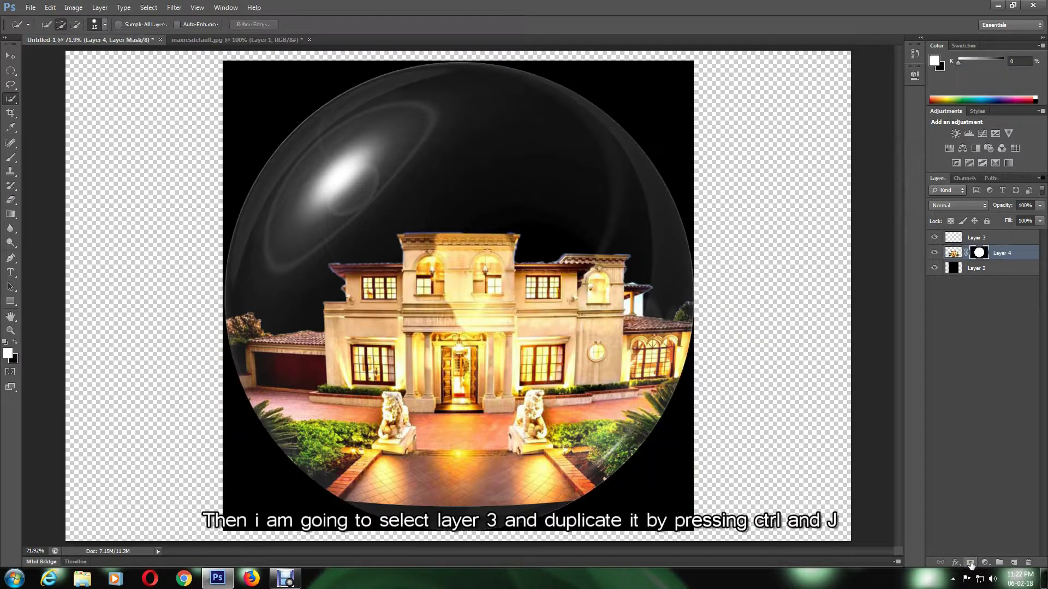
Step: Duplicate Layer 3 and merge the copy back to intensify the bubble shine
left_click(980, 239)
key("ctrl+j")
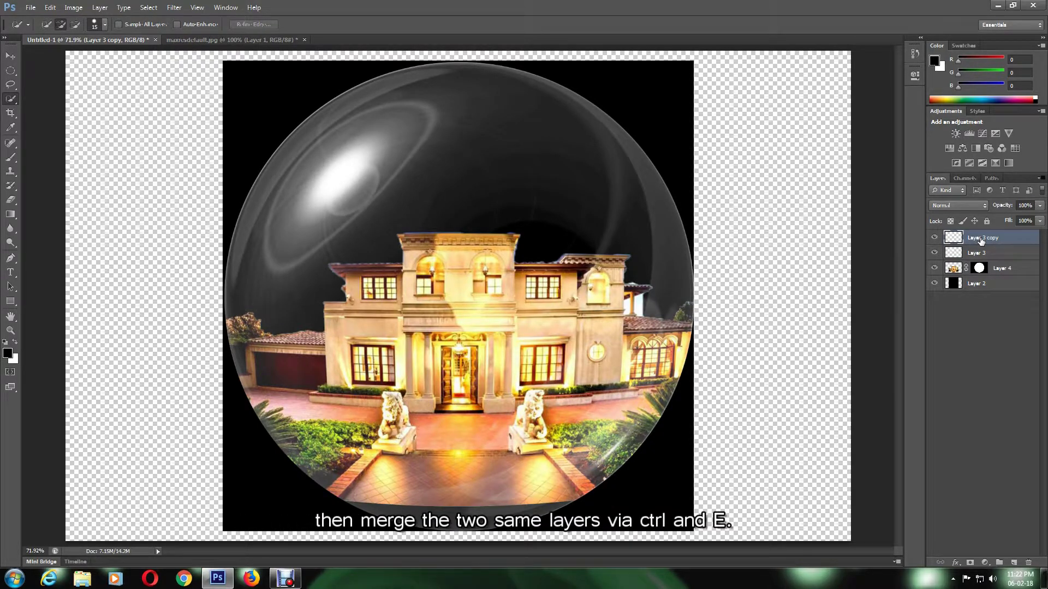
key("ctrl+e")
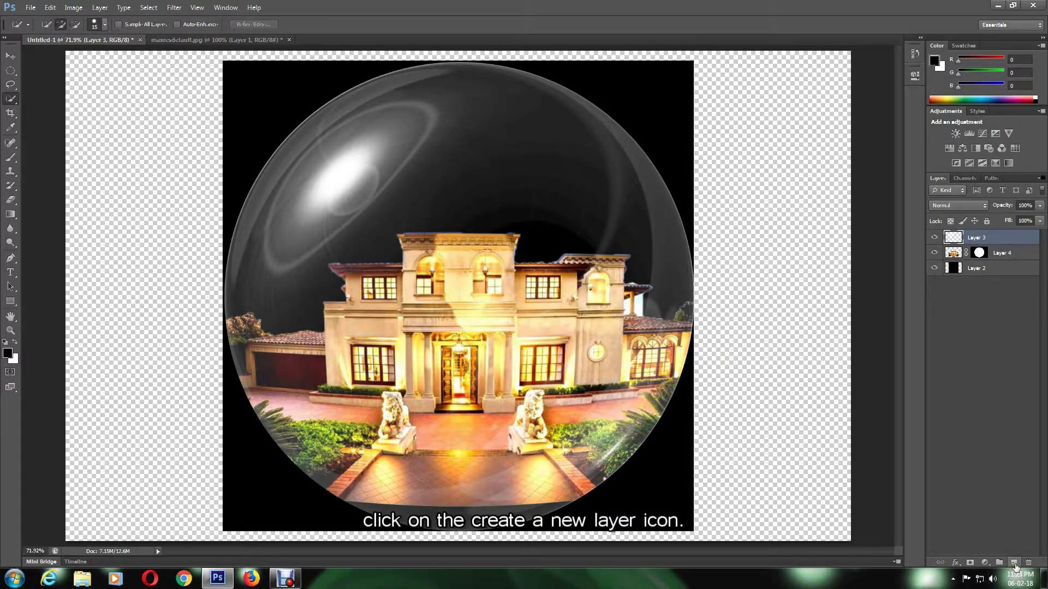
Step: Add a new layer and select a rectangle along the globe's bottom
left_click(1014, 563)
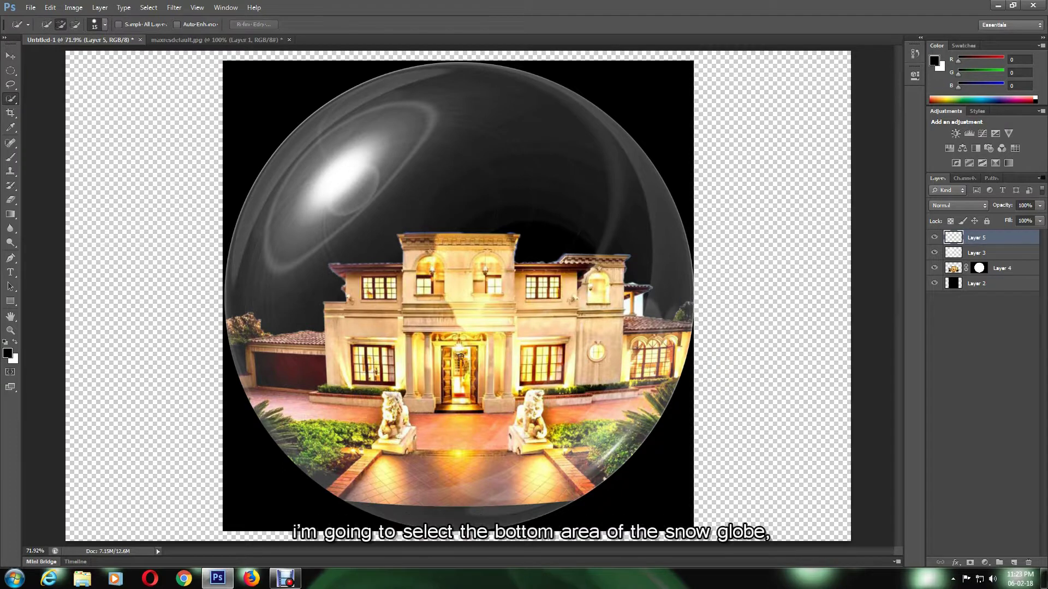
left_click_drag(10, 70, 37, 83)
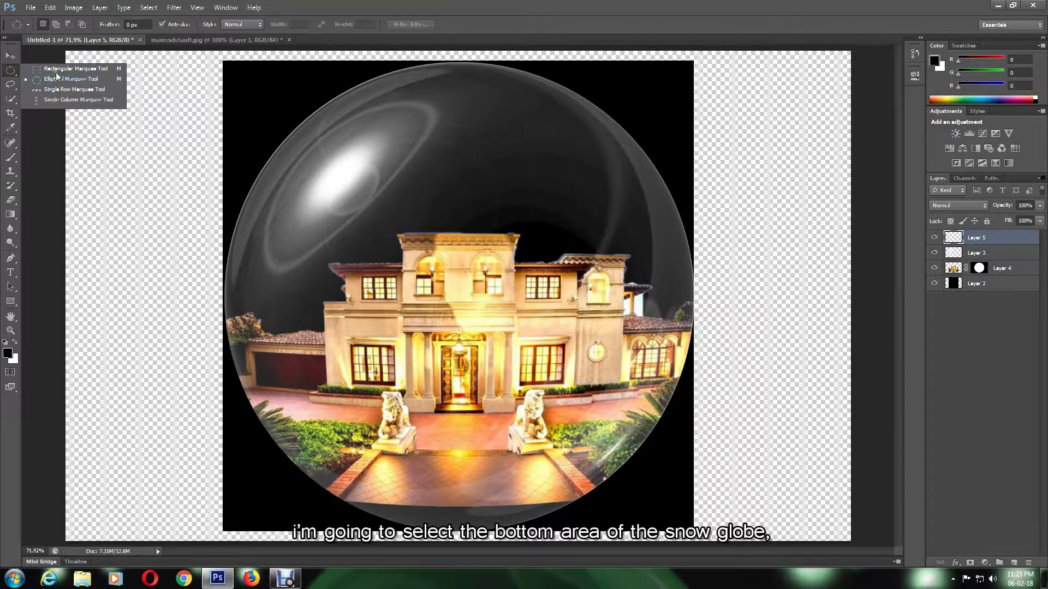
left_click(58, 69)
left_click_drag(344, 501, 396, 511)
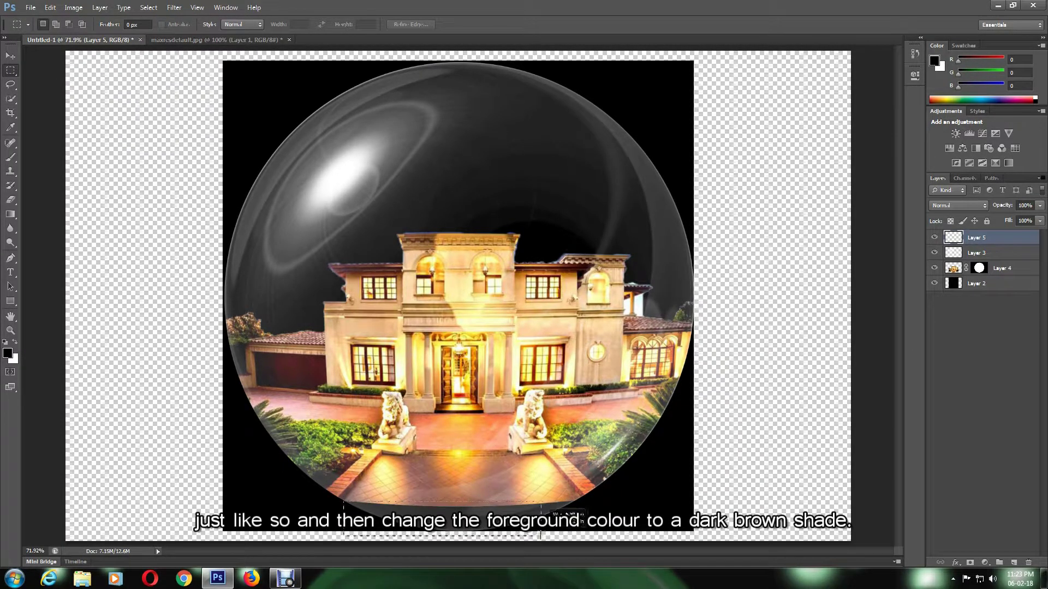
left_click_drag(577, 538, 572, 537)
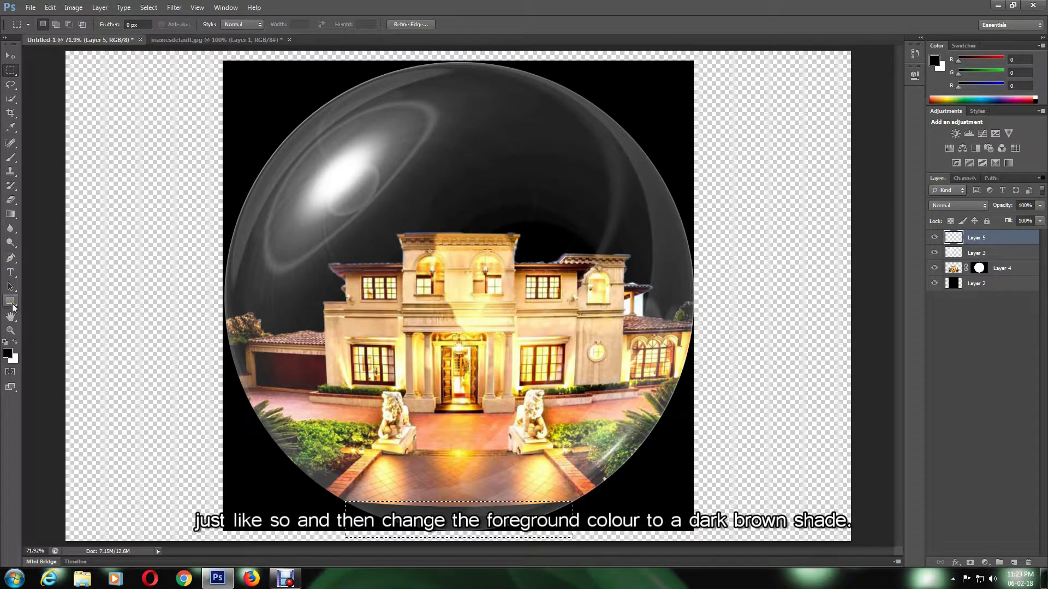
Step: Fill the base rectangle with dark brown #351A04 using the Paint Bucket
left_click(9, 354)
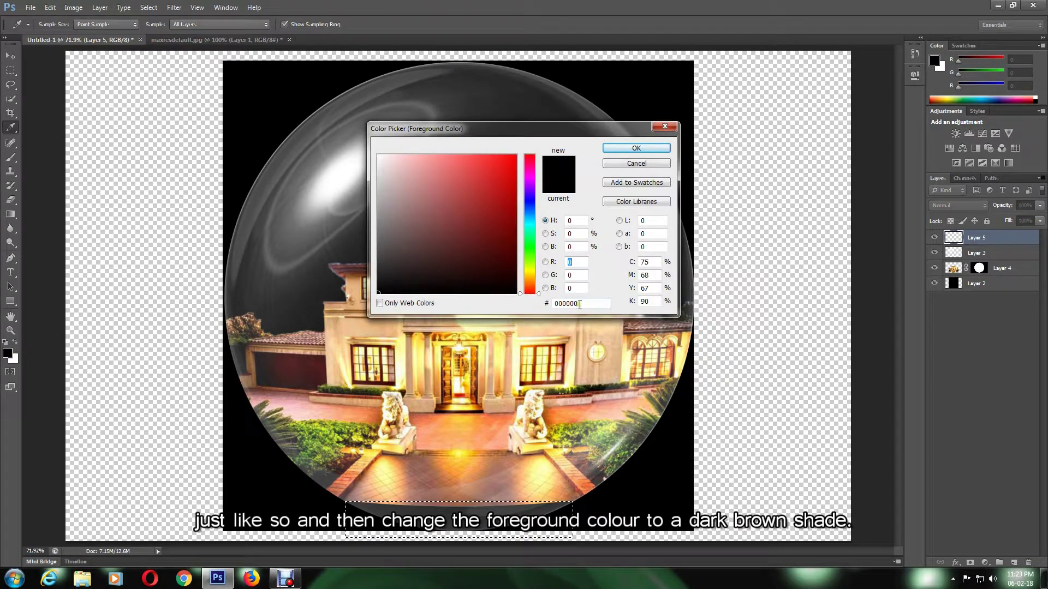
left_click_drag(581, 303, 528, 303)
type("35")
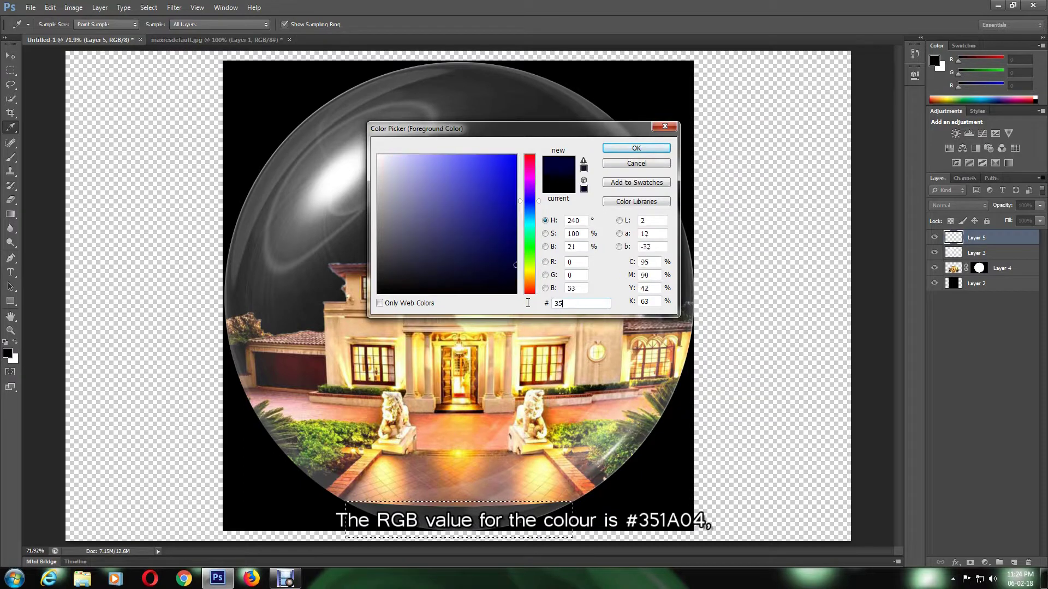
type("1a")
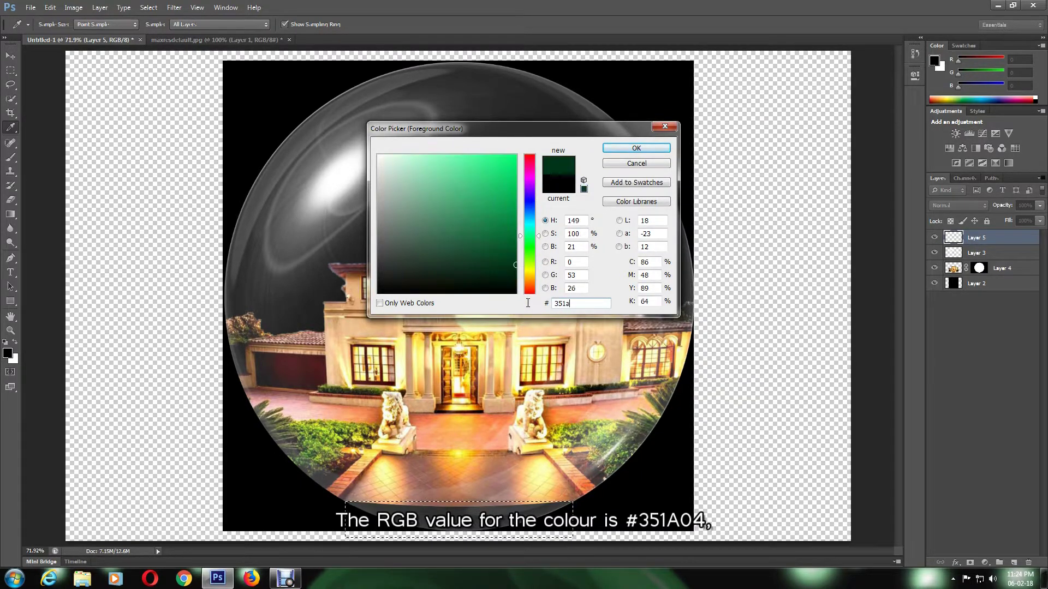
type("04")
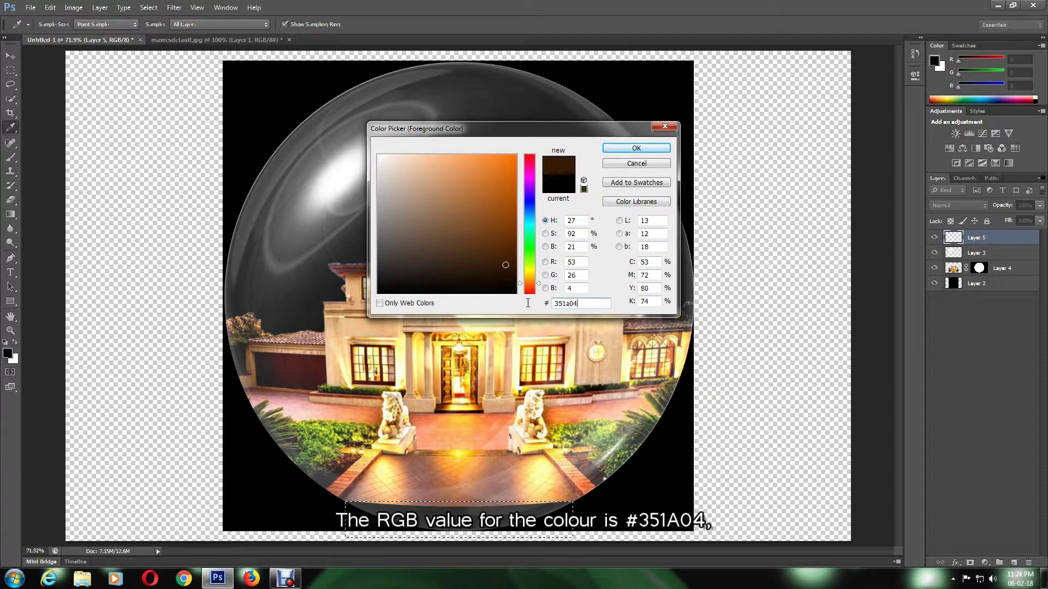
left_click(625, 150)
key("m")
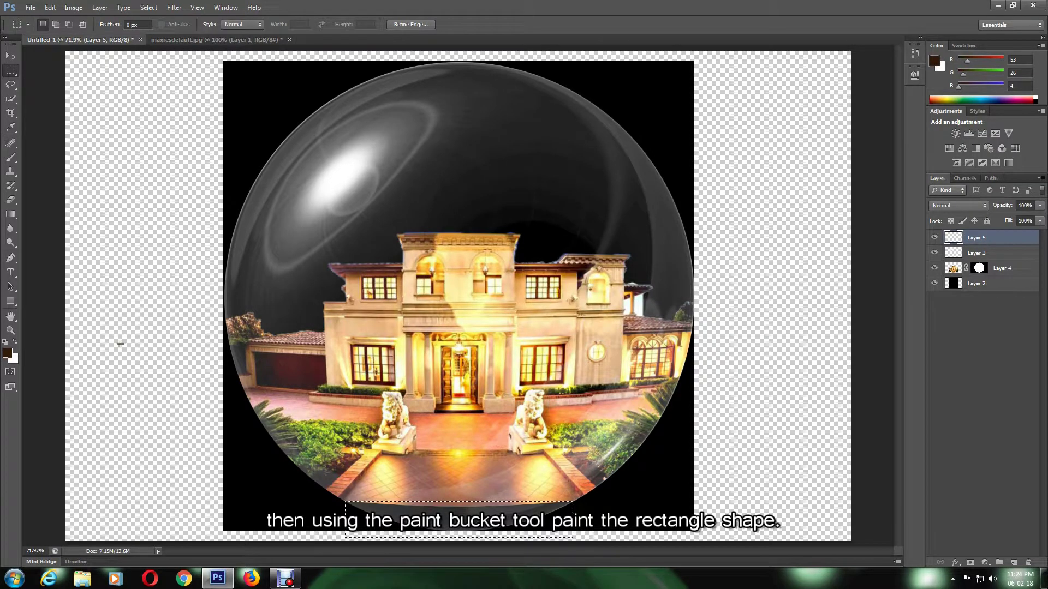
right_click(11, 213)
left_click(60, 221)
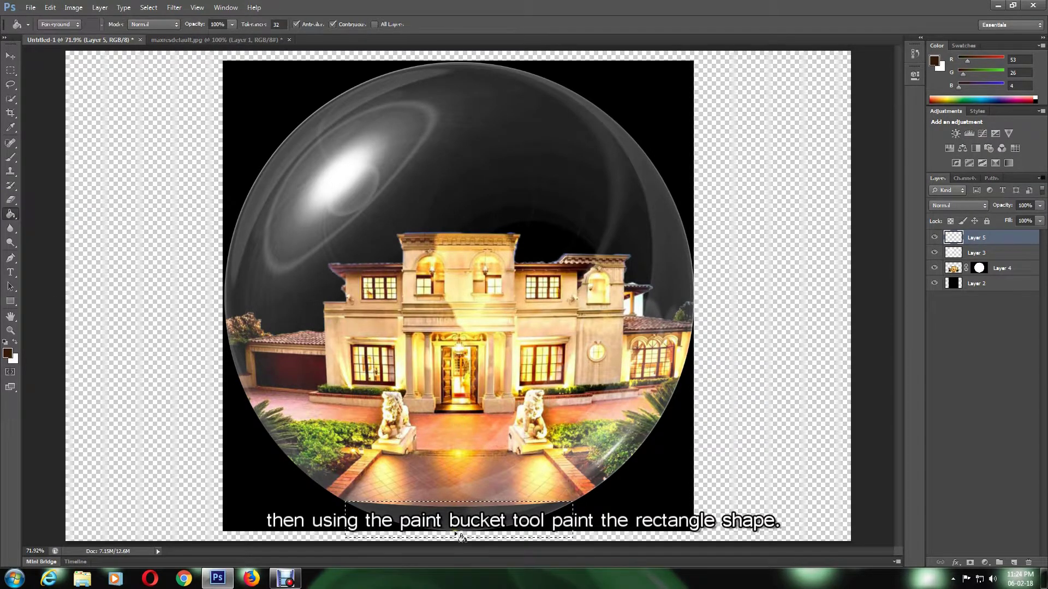
left_click(460, 536)
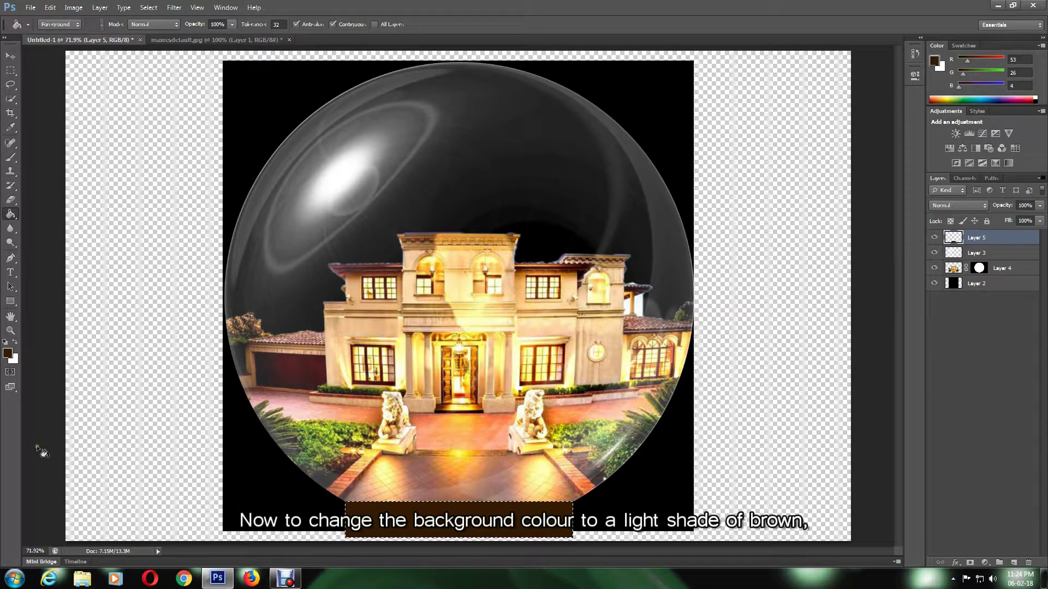
Step: Set the background colour to light brown #894D20
left_click(14, 359)
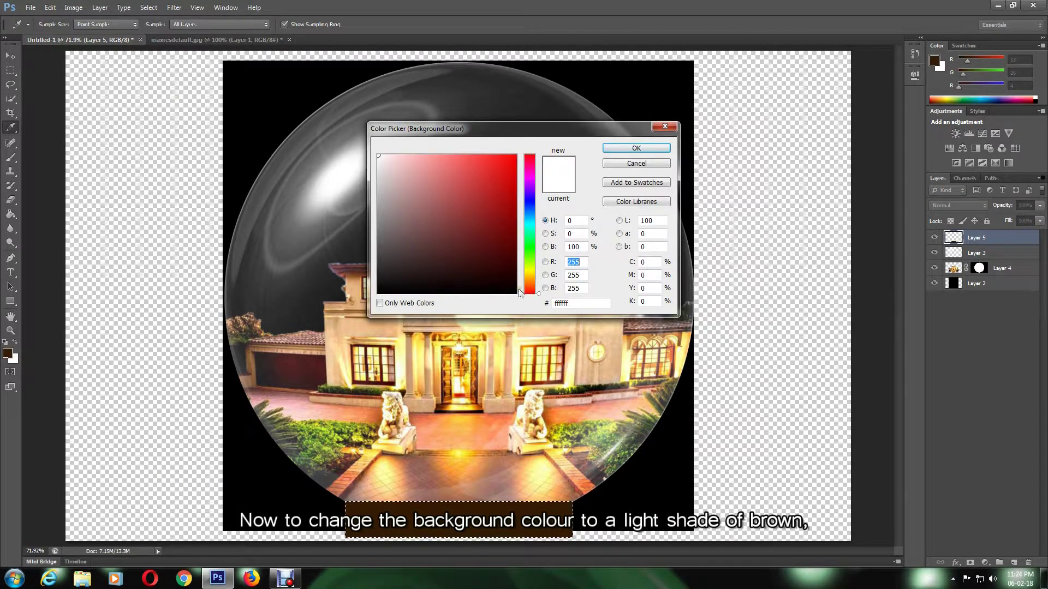
left_click(582, 304)
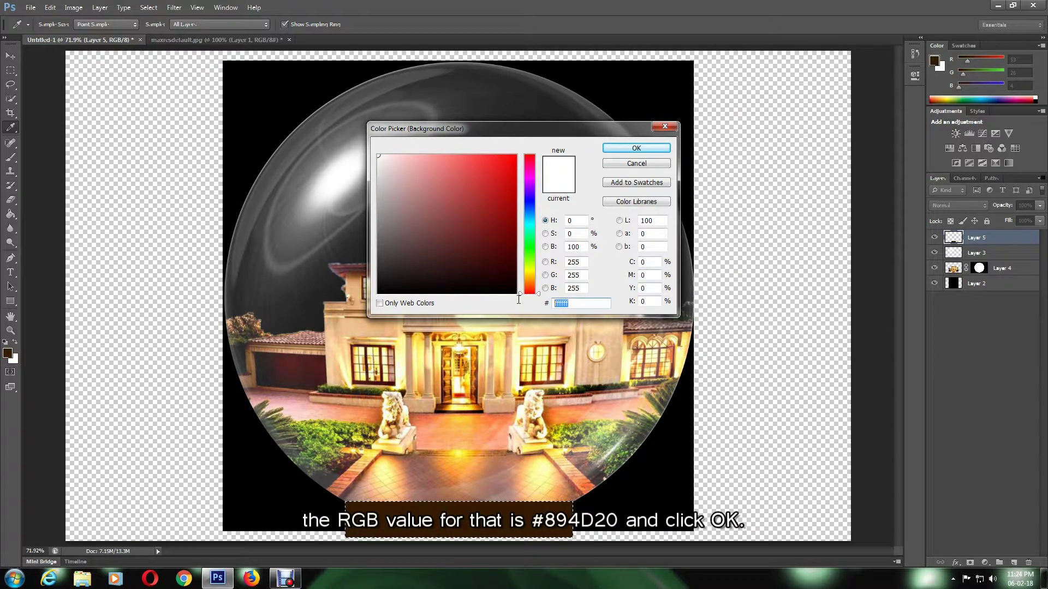
type("89")
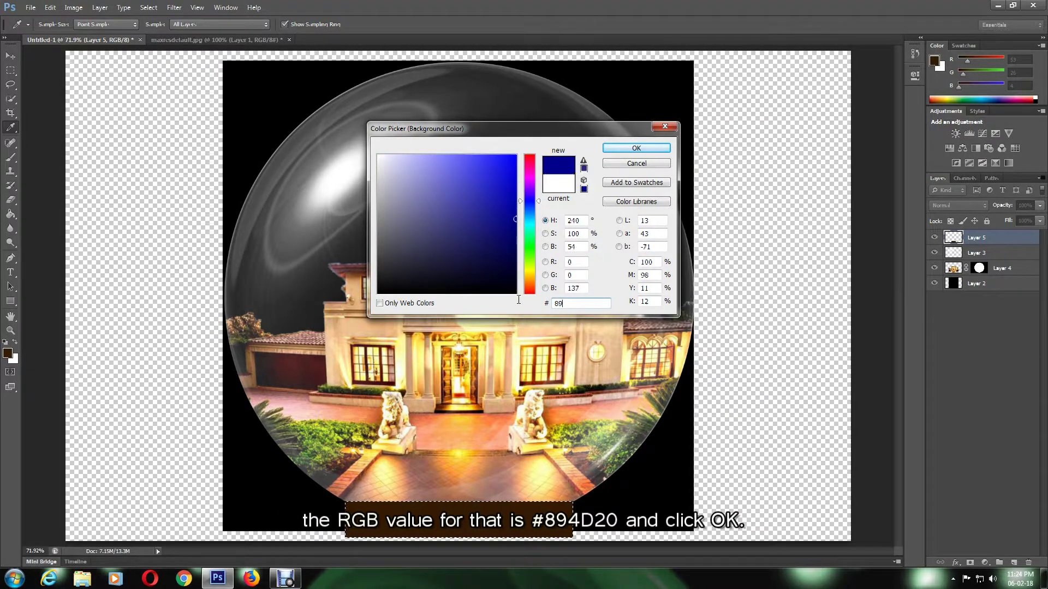
type("4d20")
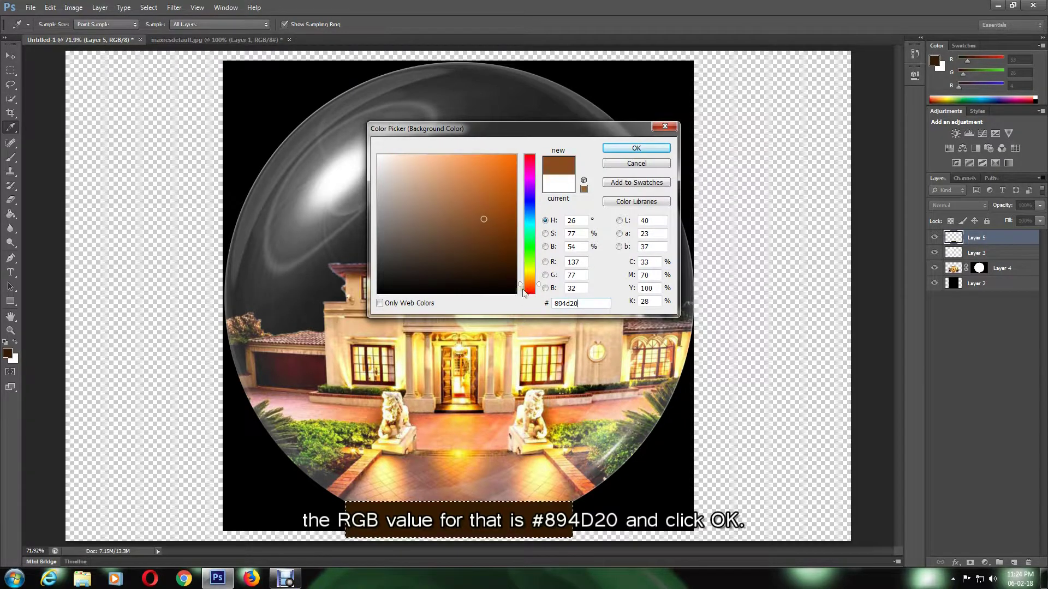
left_click(636, 148)
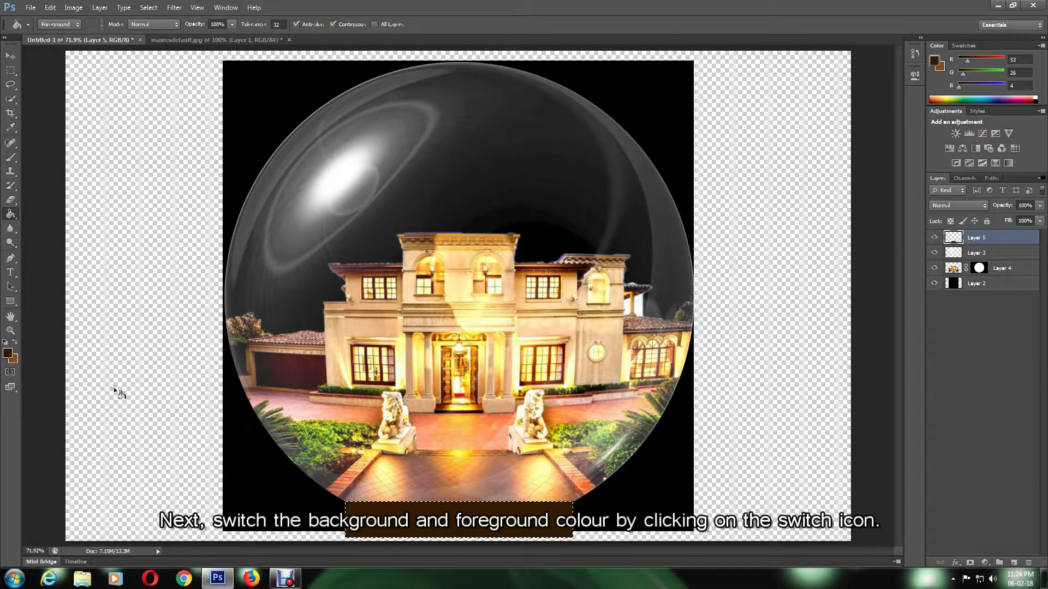
Step: Swap the colours and render Fibers (variance 16, strength 4) into the base strip
left_click(16, 342)
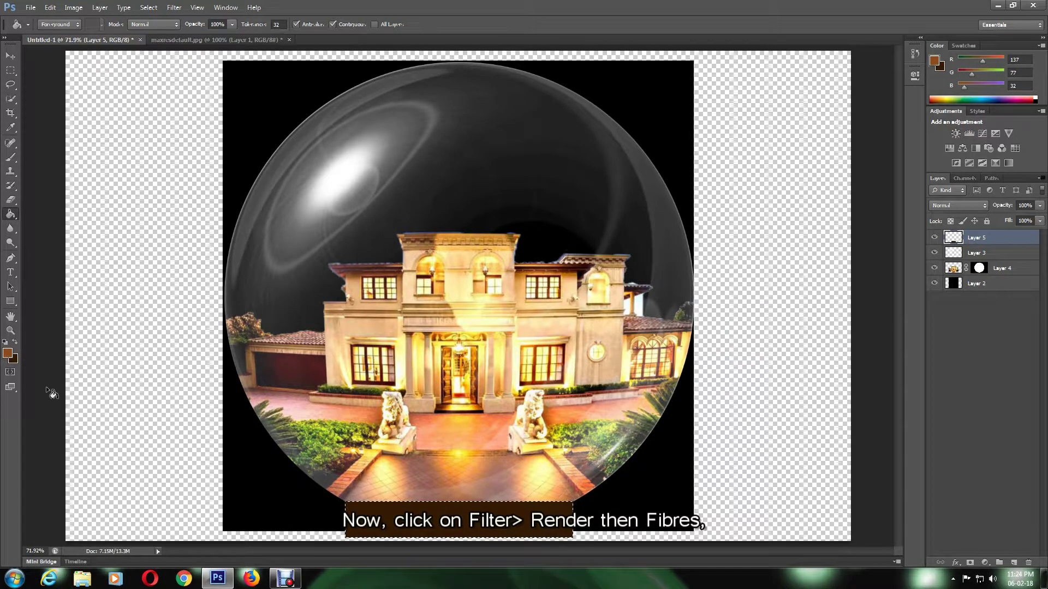
left_click(174, 8)
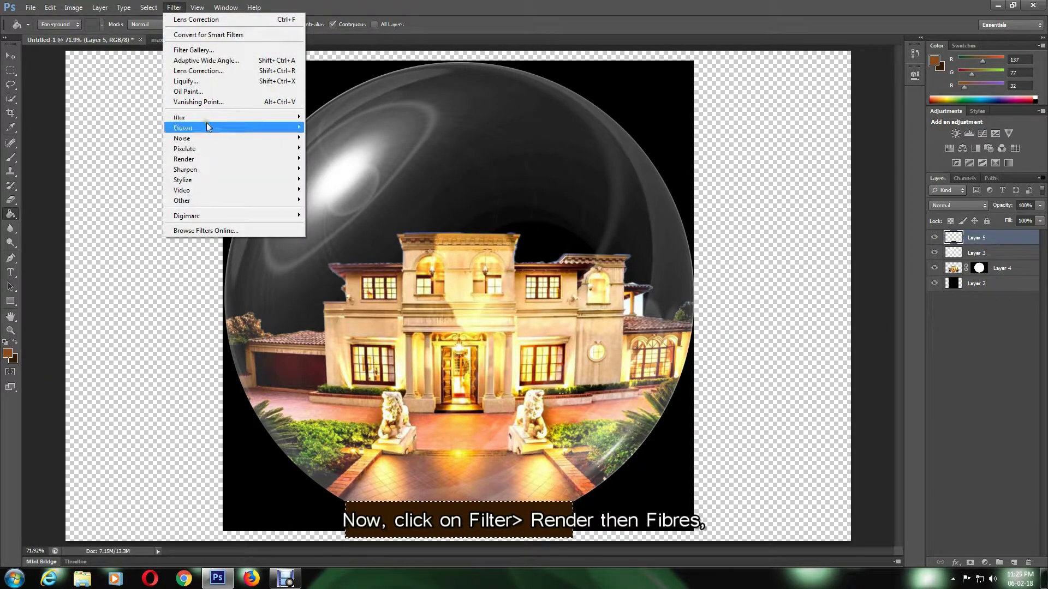
mouse_move(219, 159)
left_click(334, 179)
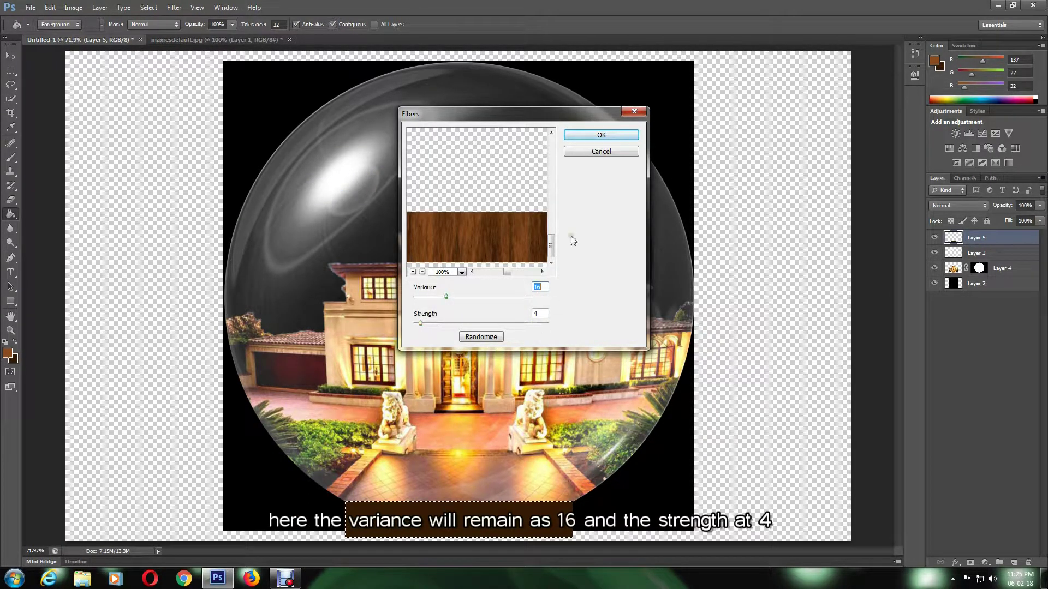
left_click(600, 135)
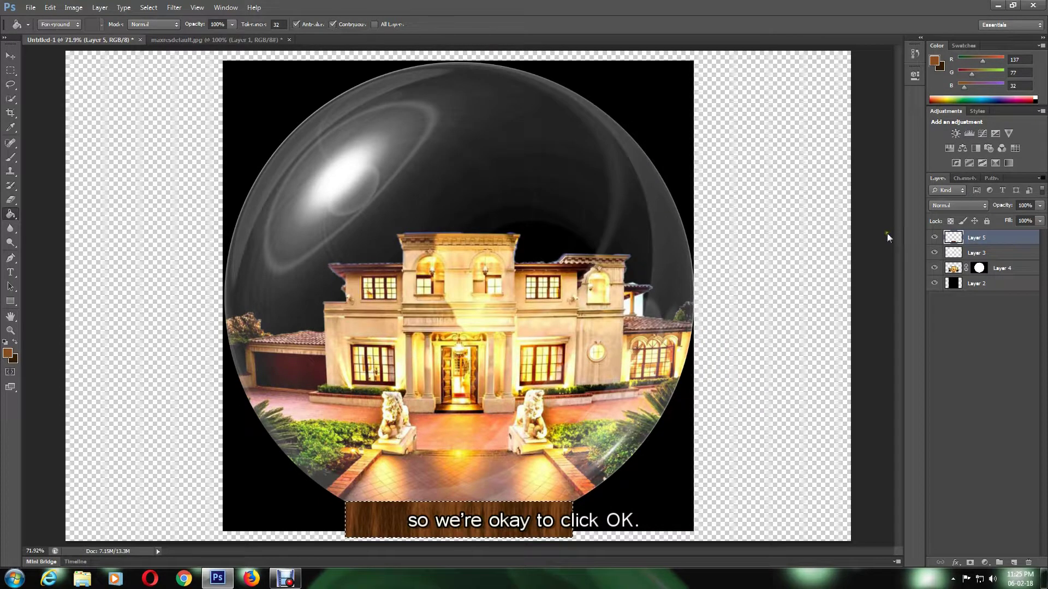
Step: Add a layer mask to Layer 5, unlink it, and target the layer's pixels
left_click(971, 563)
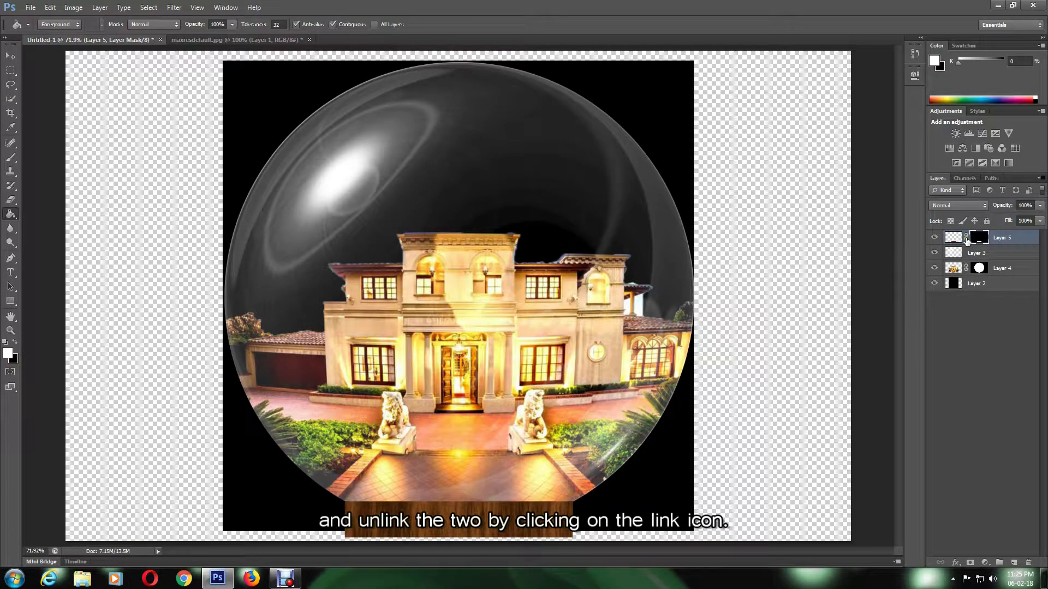
left_click(966, 238)
left_click(950, 238)
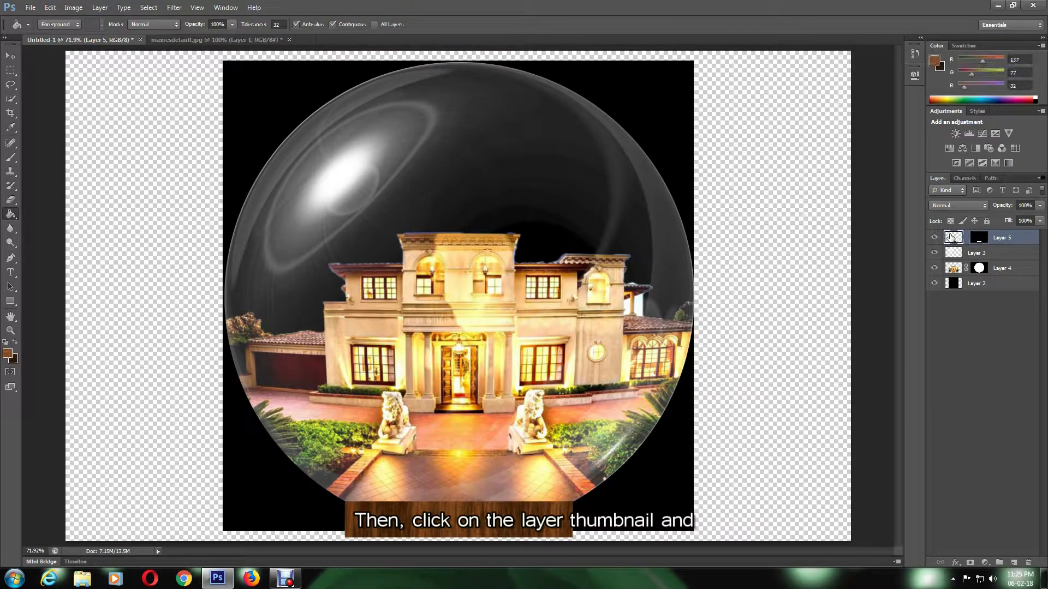
Step: Apply a Motion Blur with 75-pixel distance to the fibre texture
left_click(174, 7)
mouse_move(202, 119)
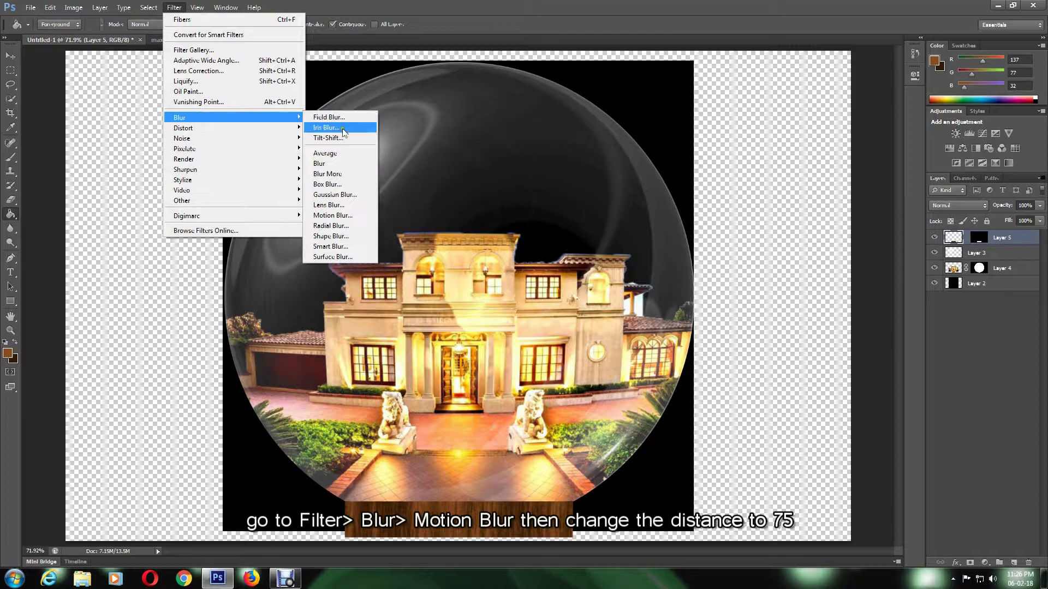
left_click(353, 217)
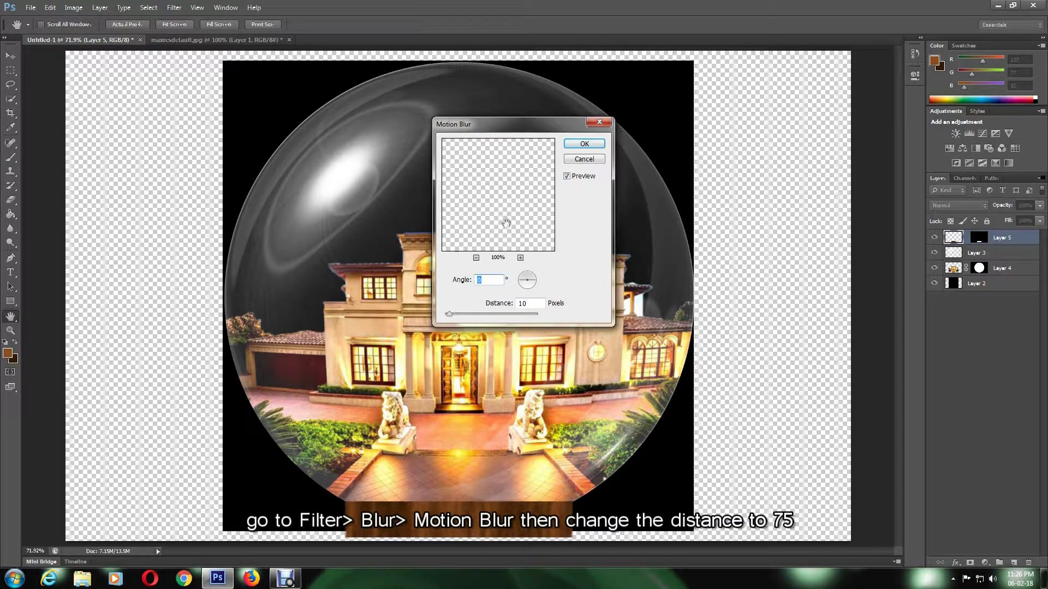
double_click(539, 304)
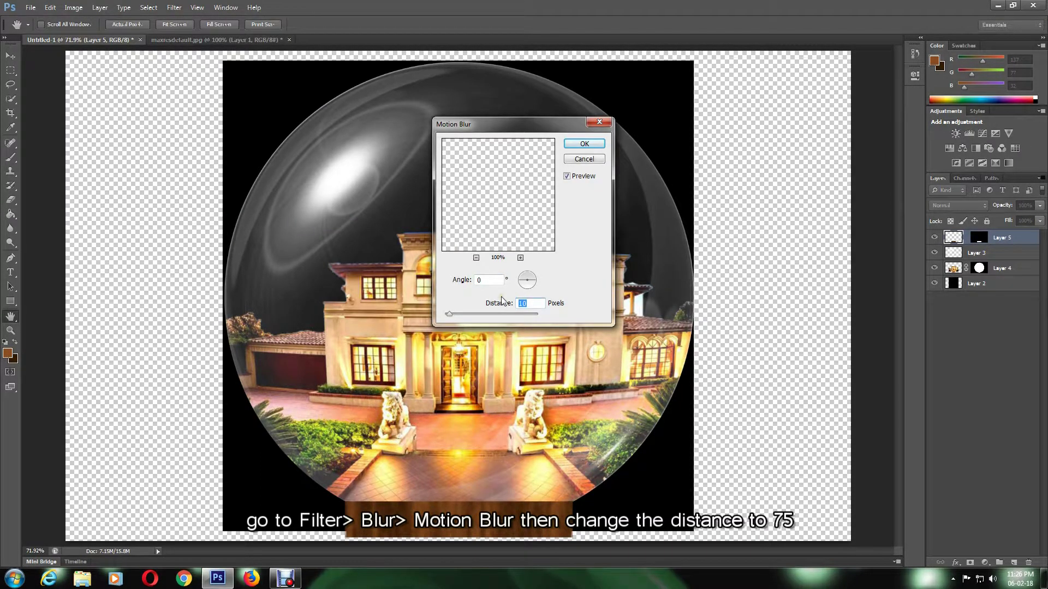
type("75")
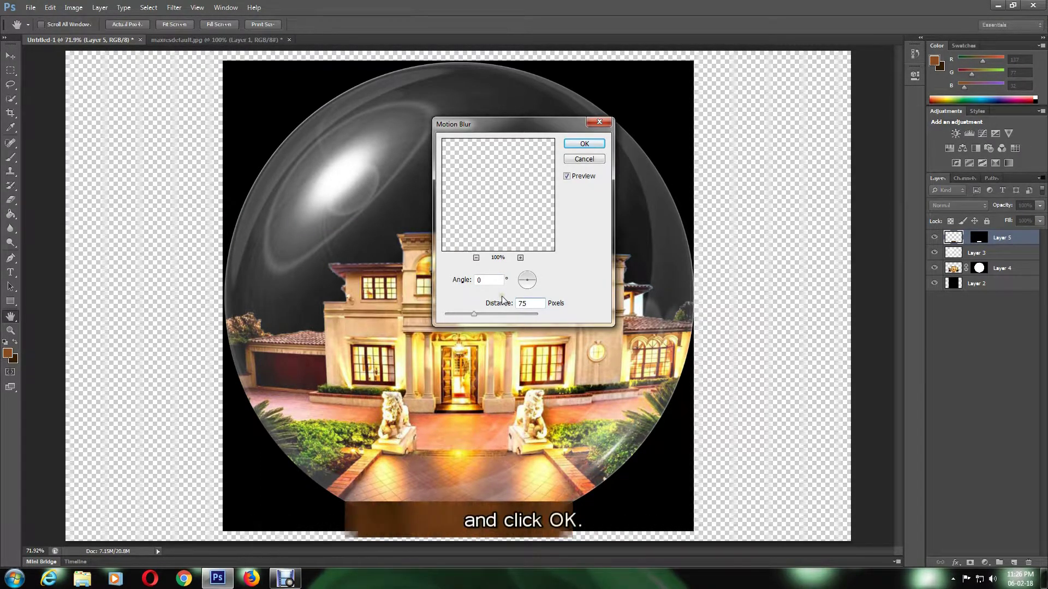
left_click(584, 144)
key("g")
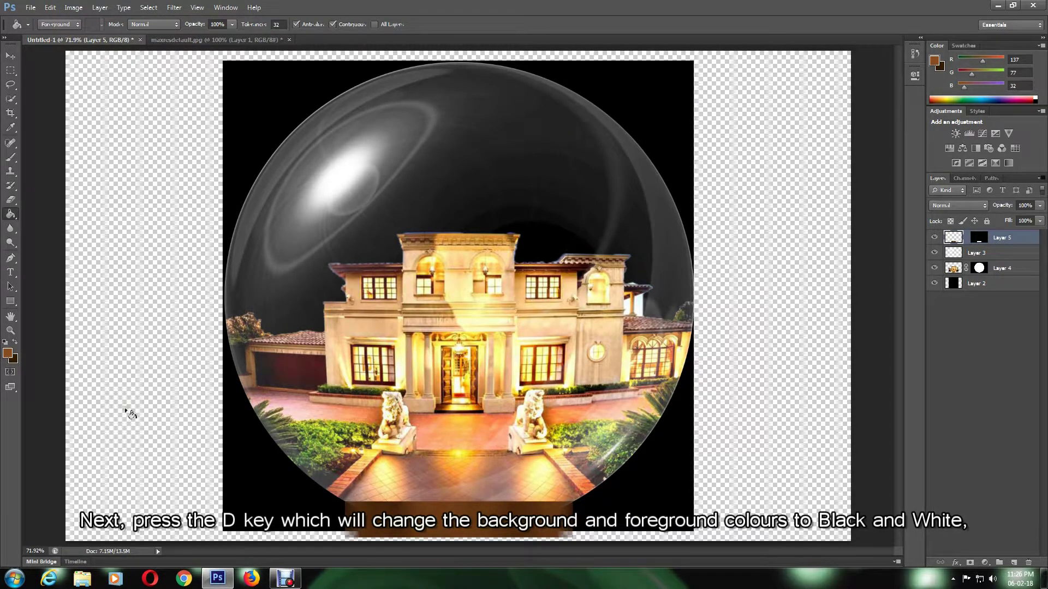
Step: Reset colours and set the Brush to Color Dodge, 40% opacity, size 80
key("d")
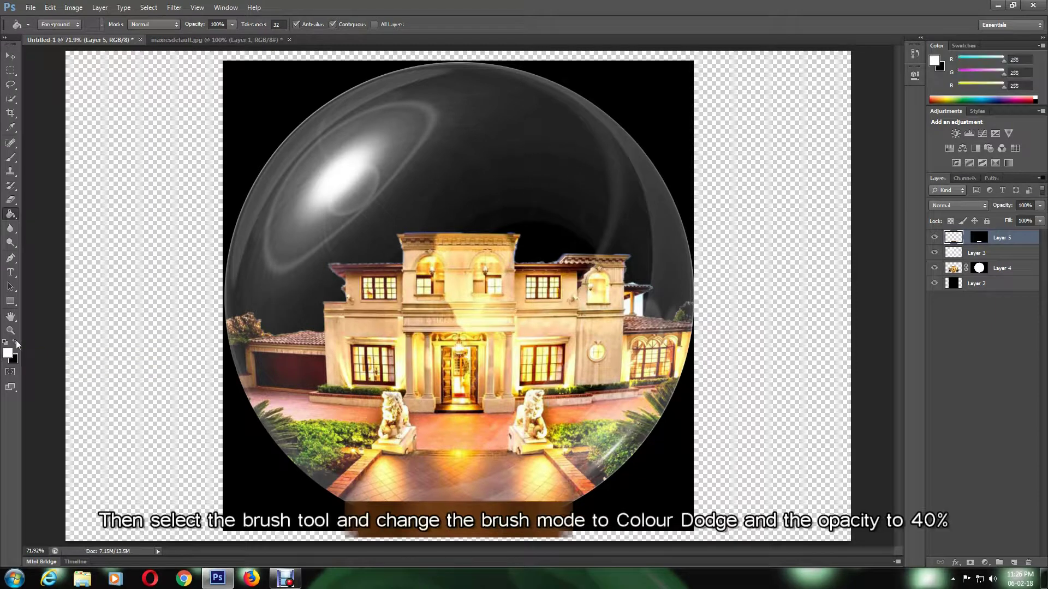
left_click_drag(10, 157, 36, 152)
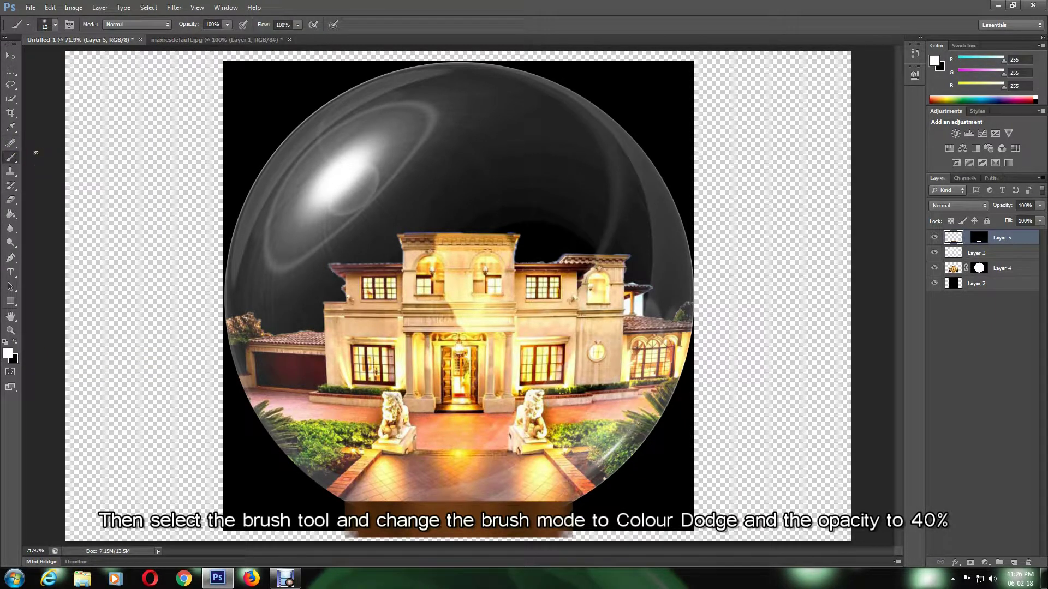
left_click(123, 28)
left_click(130, 147)
left_click(213, 25)
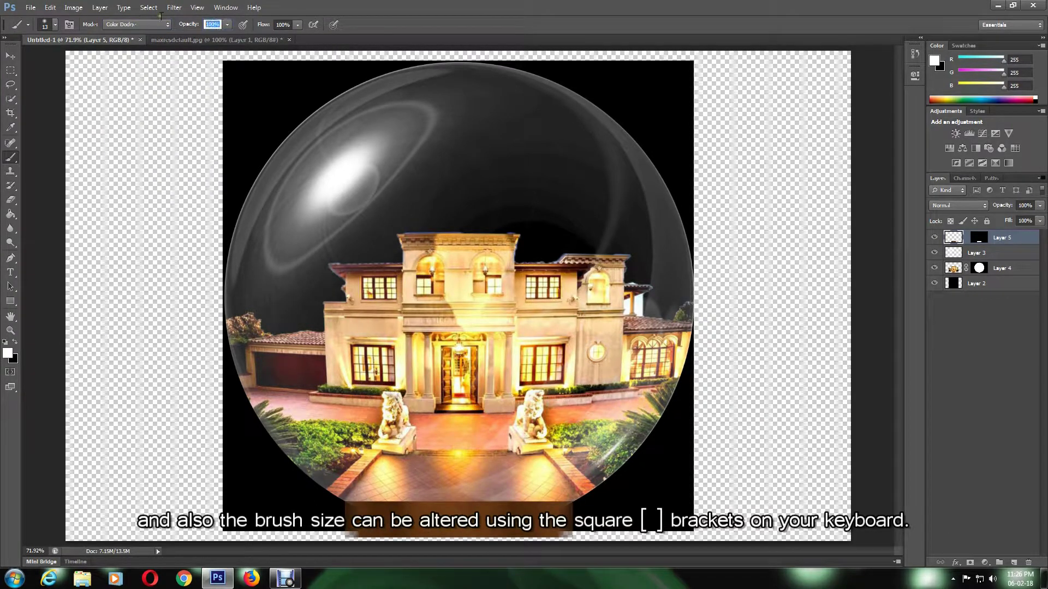
type("40")
key("Return")
key("bracketright")
key("bracketright")
key("bracketright")
key("bracketright")
key("bracketright")
key("bracketright")
key("bracketright")
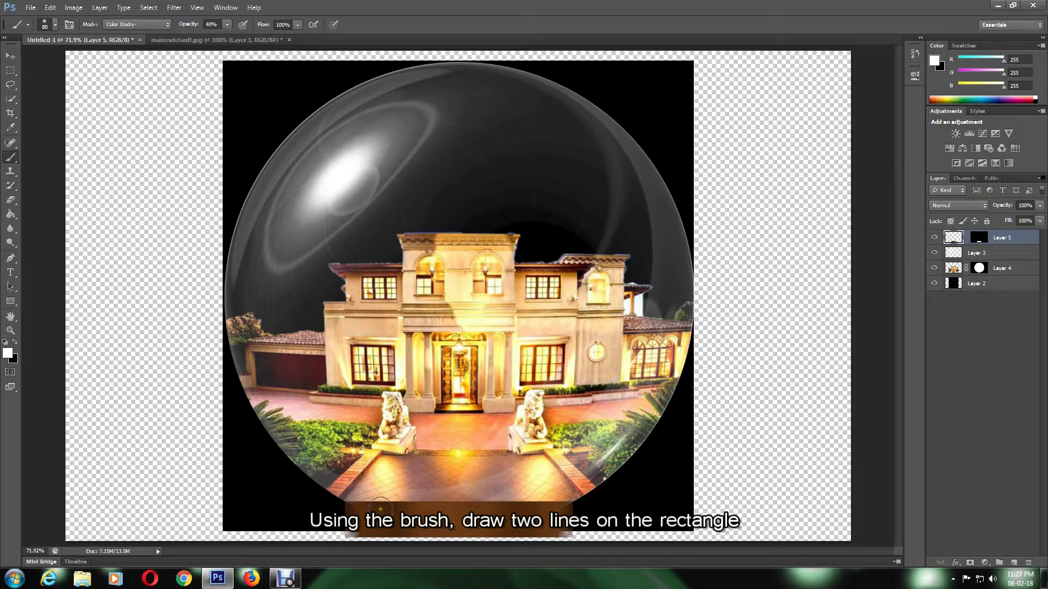
Step: Paint white highlight streaks across the brown base strip
left_click_drag(383, 527, 440, 537)
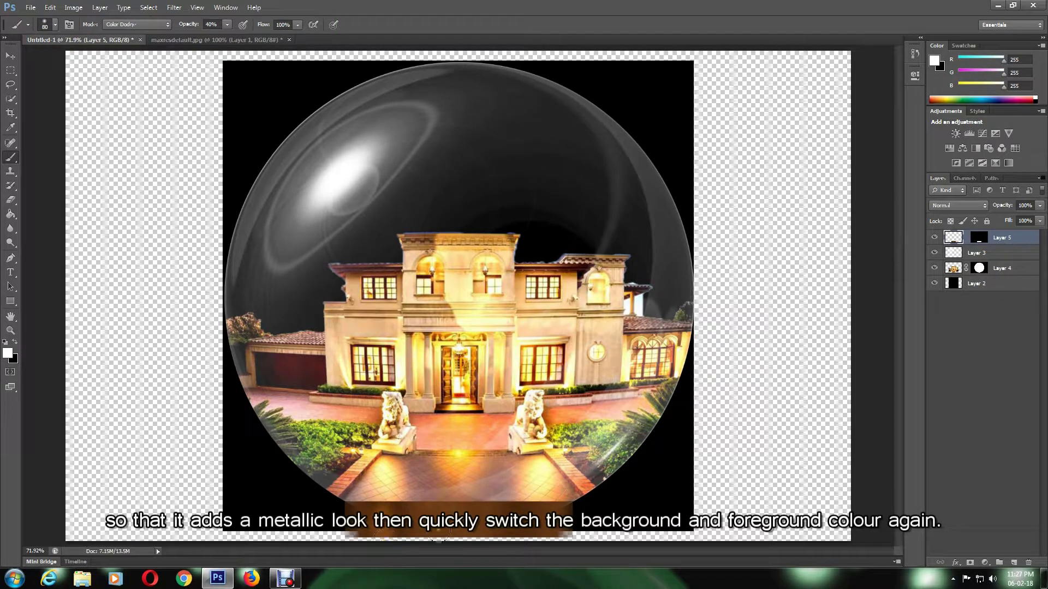
mouse_move(517, 504)
left_mouse_down()
mouse_move(520, 538)
mouse_move(520, 528)
left_mouse_up()
left_click_drag(376, 531, 385, 533)
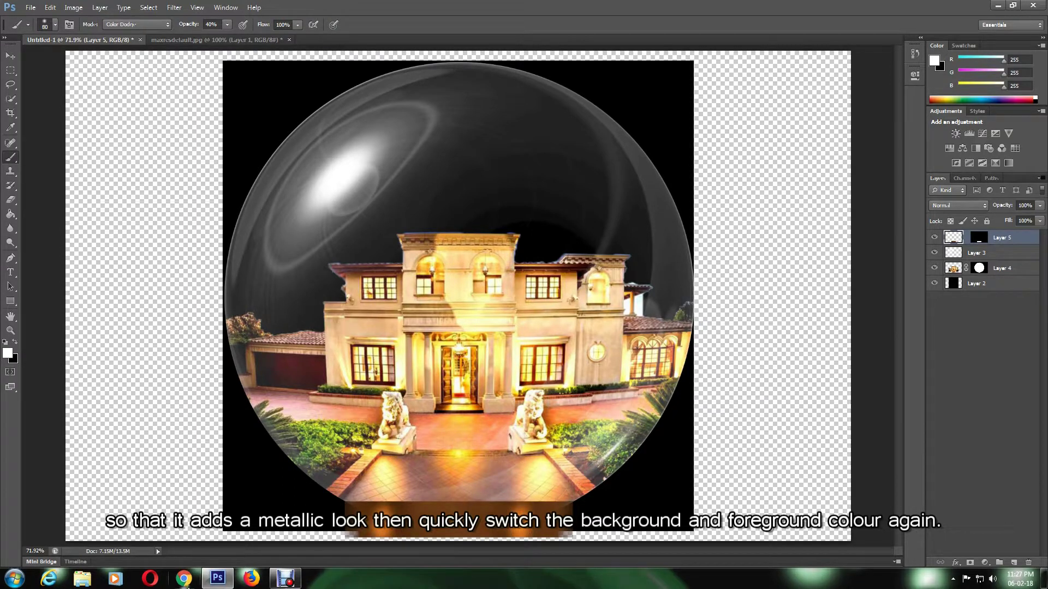
Step: Make black the foreground and set the brush to Linear Burn at 10% opacity
left_click(14, 344)
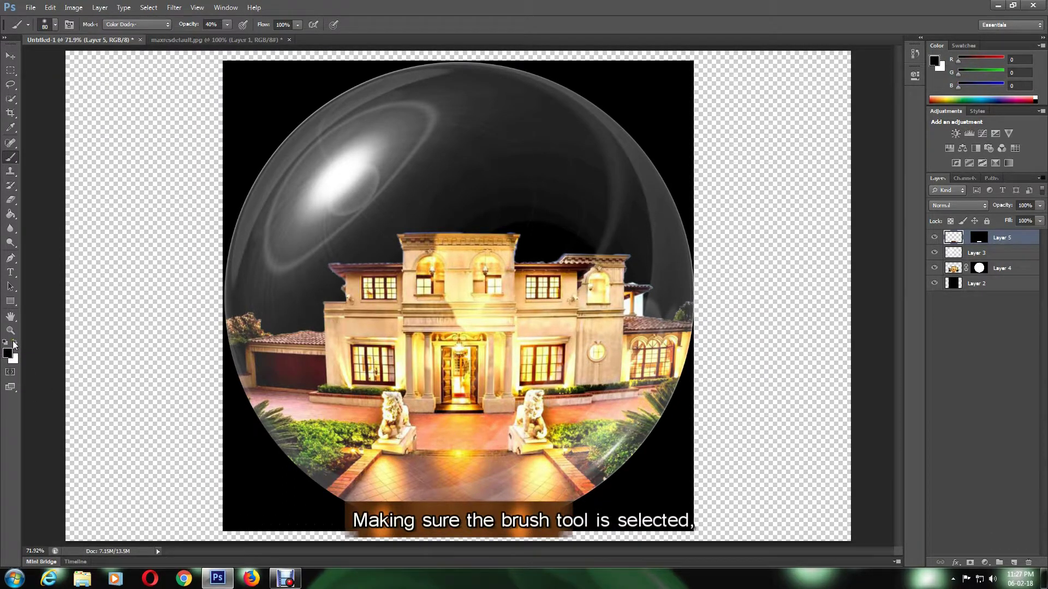
left_click(116, 24)
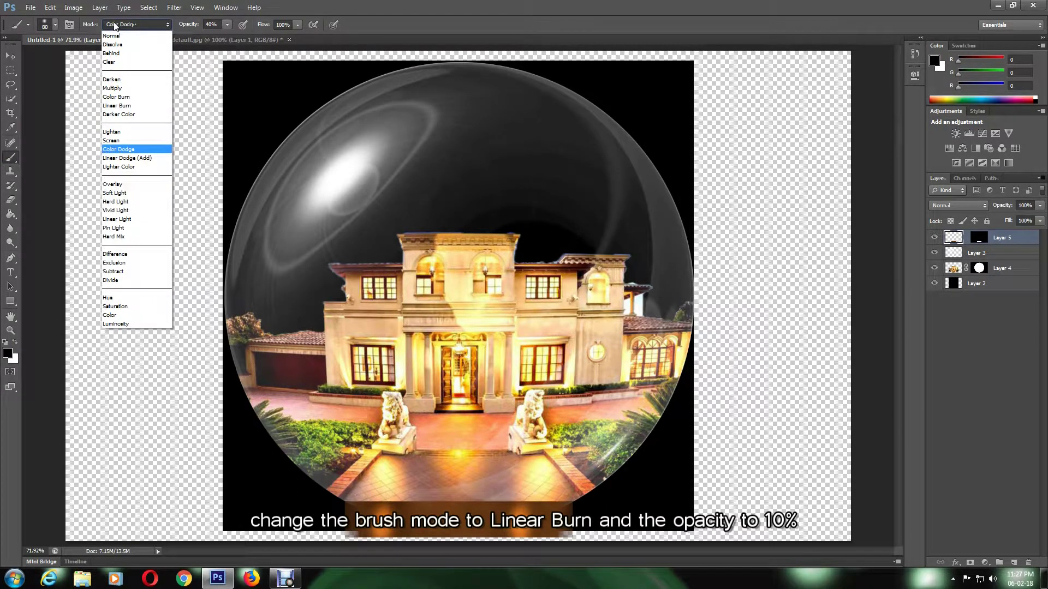
left_click(124, 106)
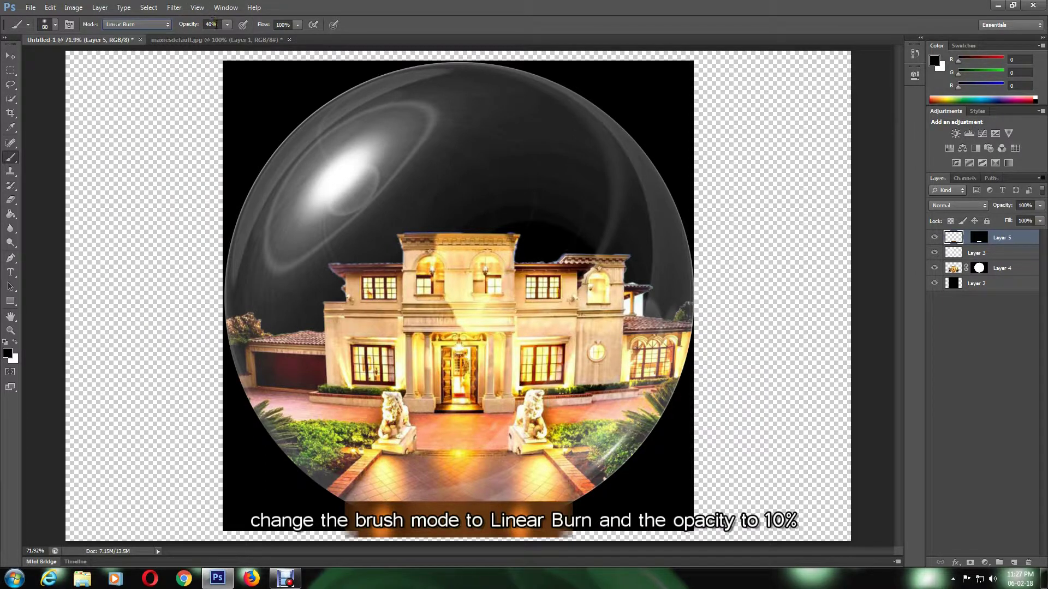
left_click(212, 24)
type("1")
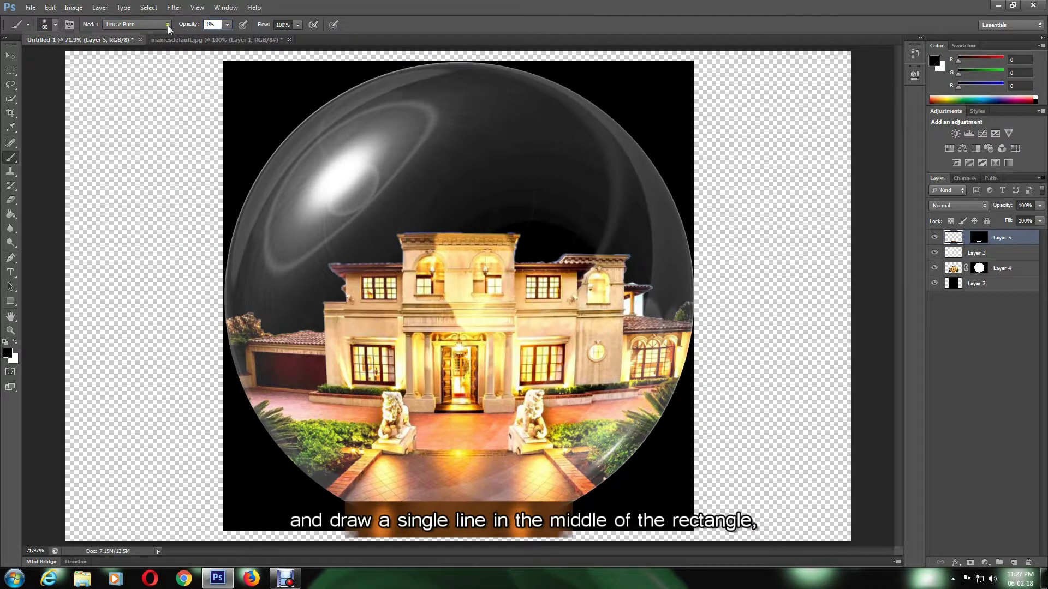
type("0")
key("Return")
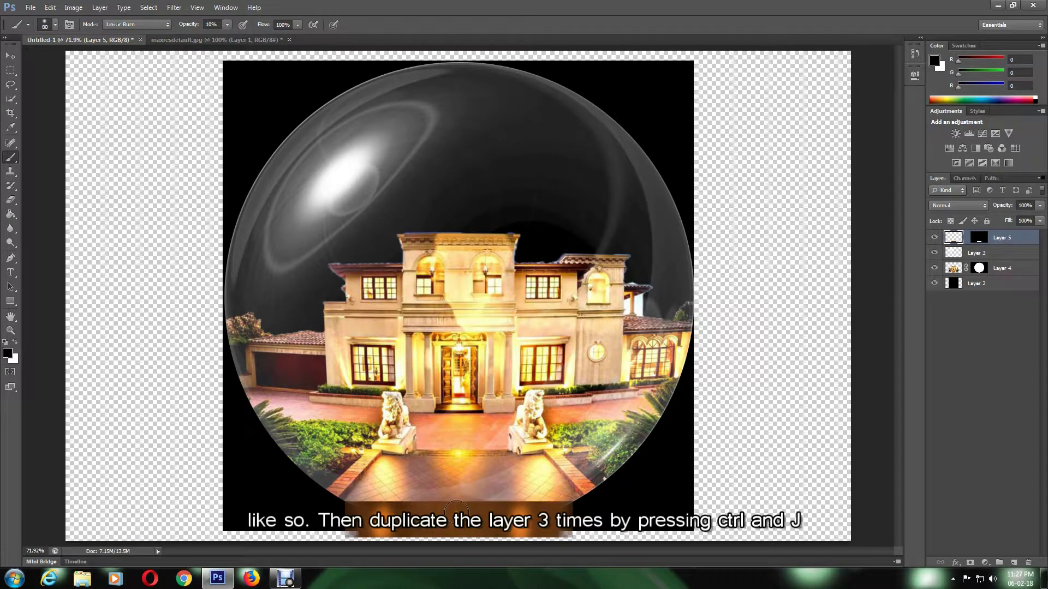
Step: Paint a faint dark line through the strip's middle and duplicate Layer 5 twice
left_click_drag(456, 507, 456, 539)
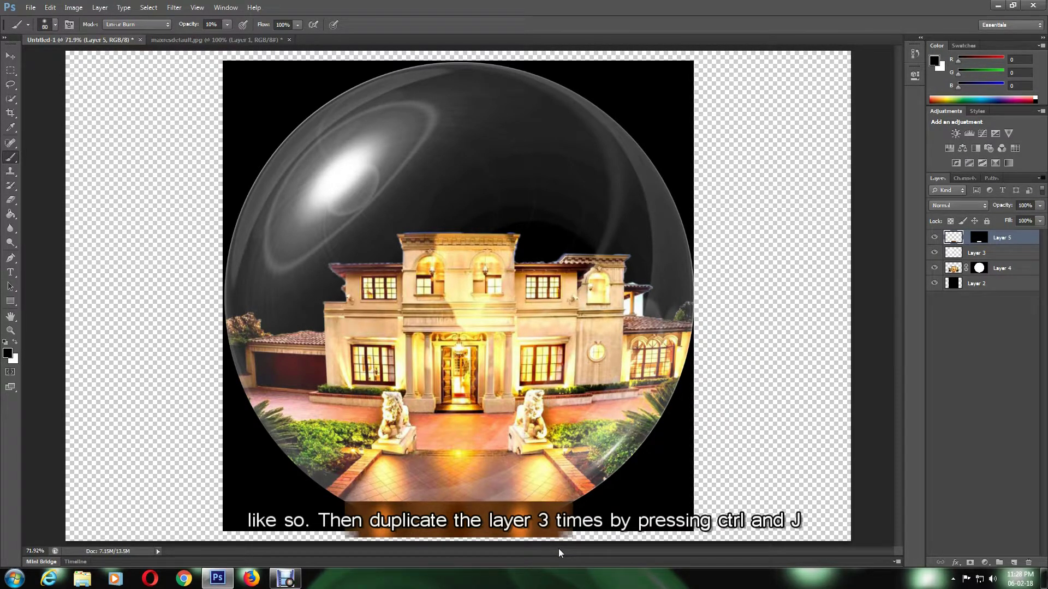
key("ctrl+j")
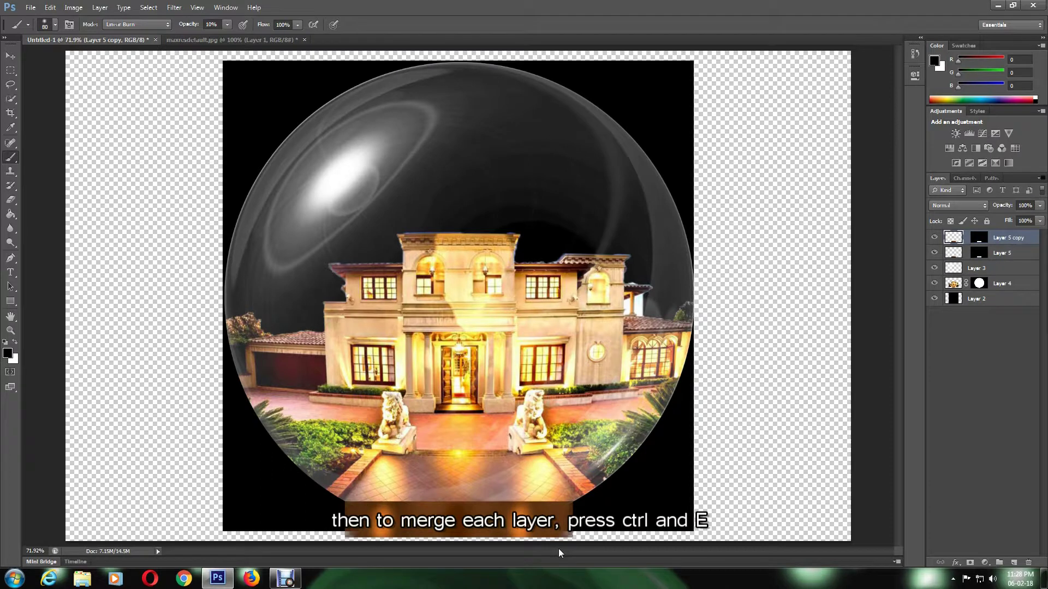
key("ctrl+j")
key("ctrl+j")
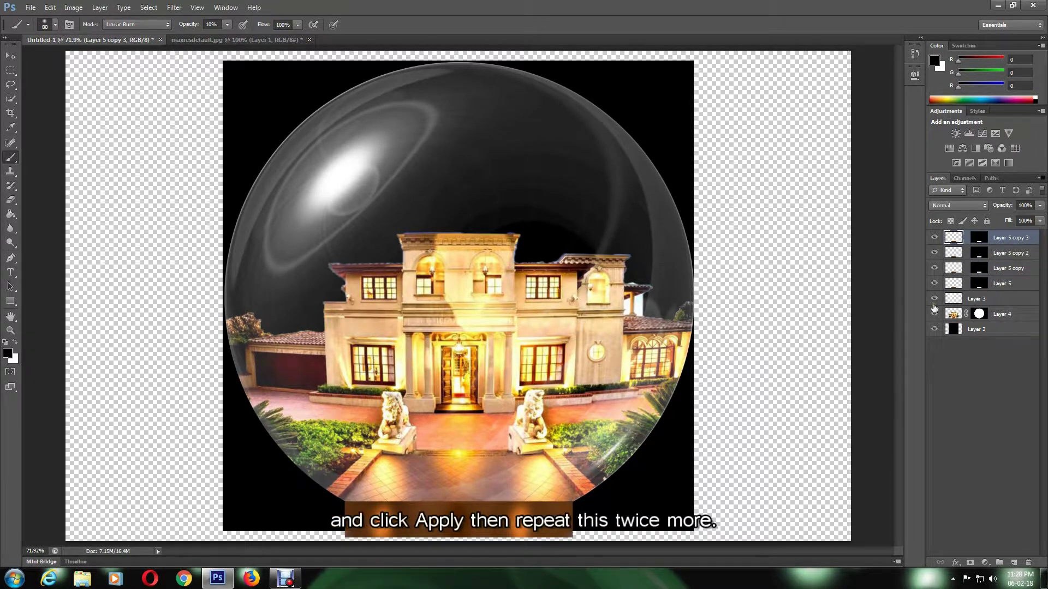
Step: Merge each copy down into Layer 5, applying the masks
key("ctrl+e")
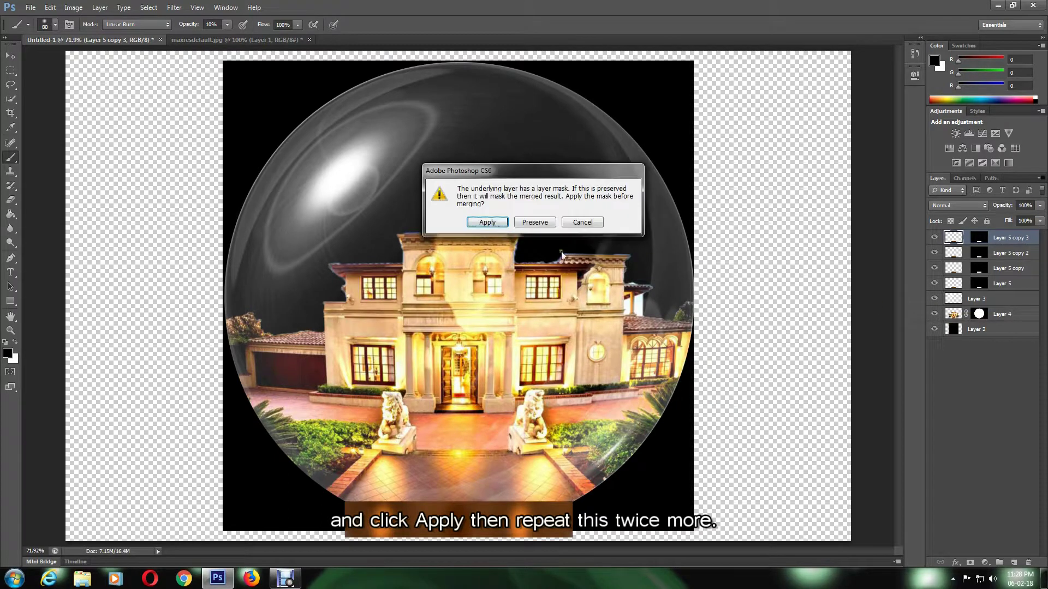
left_click(487, 222)
key("ctrl+e")
left_click(497, 223)
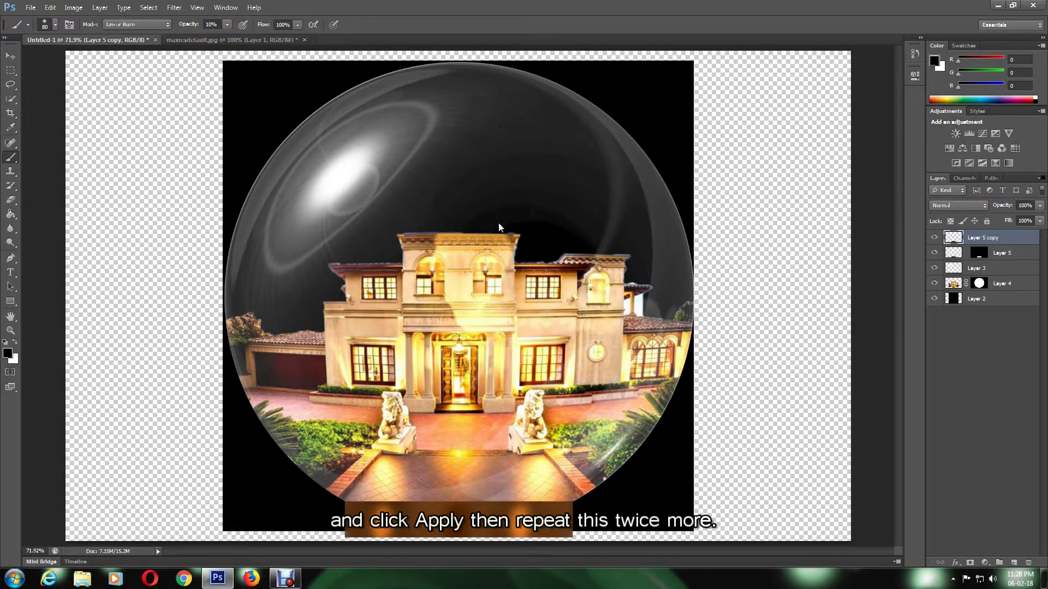
key("ctrl+e")
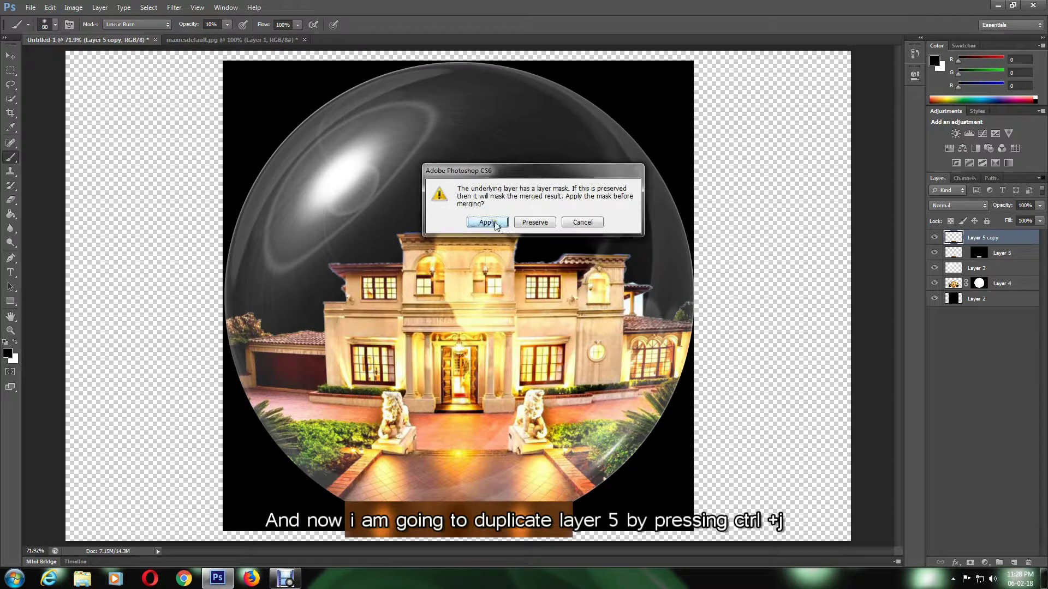
left_click(488, 223)
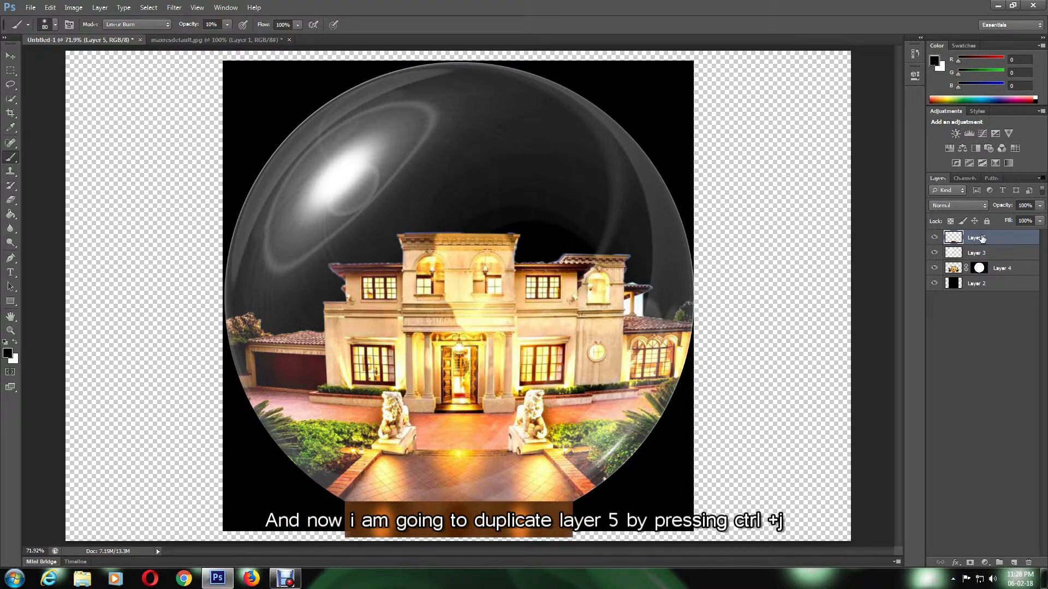
Step: Duplicate Layer 5, perspective-flare the copy's bottom corners outward, and nudge it lower
key("ctrl+j")
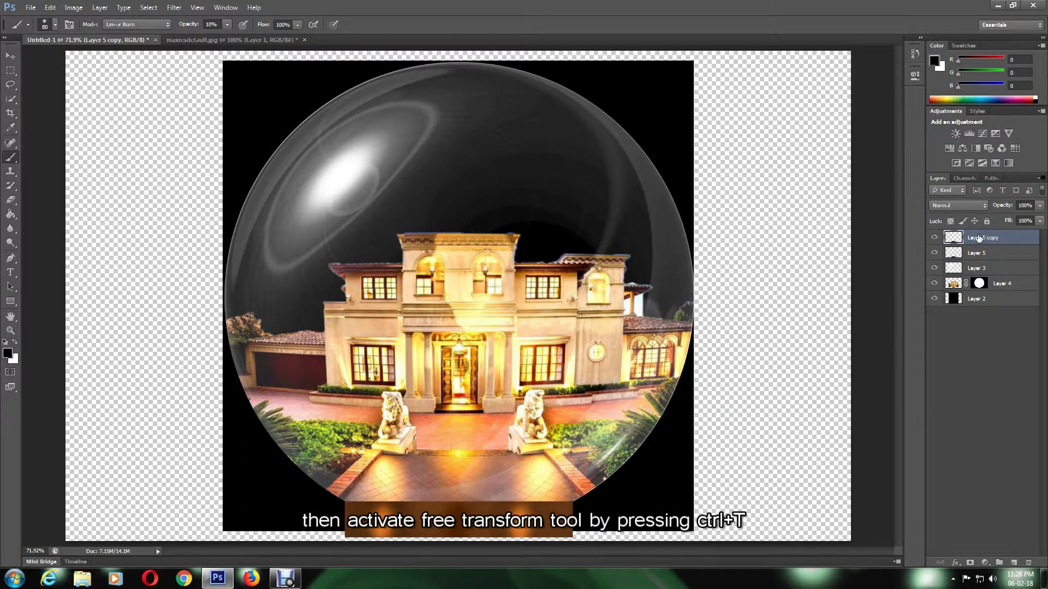
key("ctrl+t")
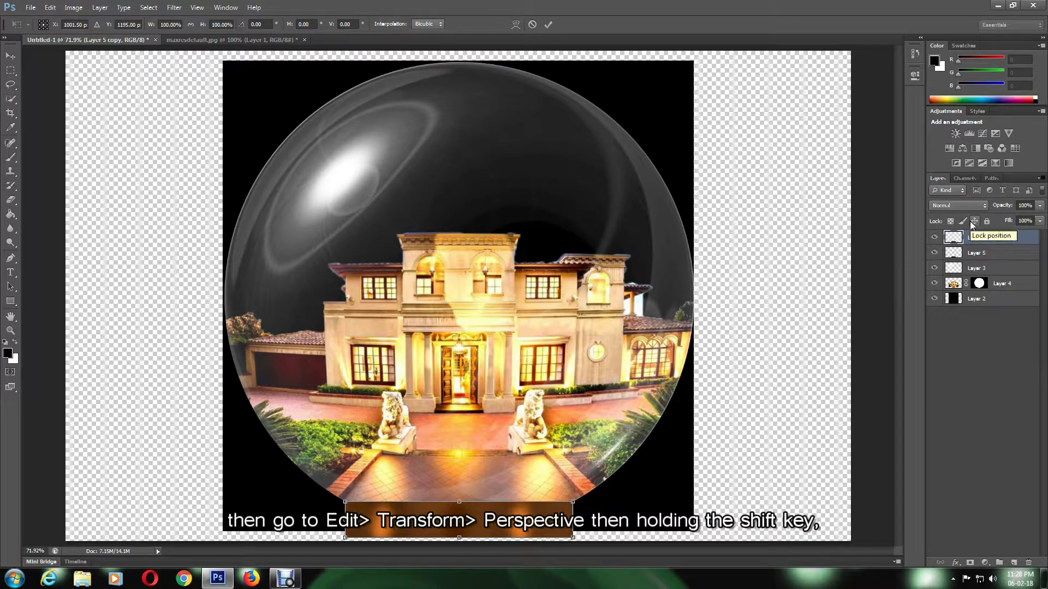
left_click(50, 8)
mouse_move(91, 223)
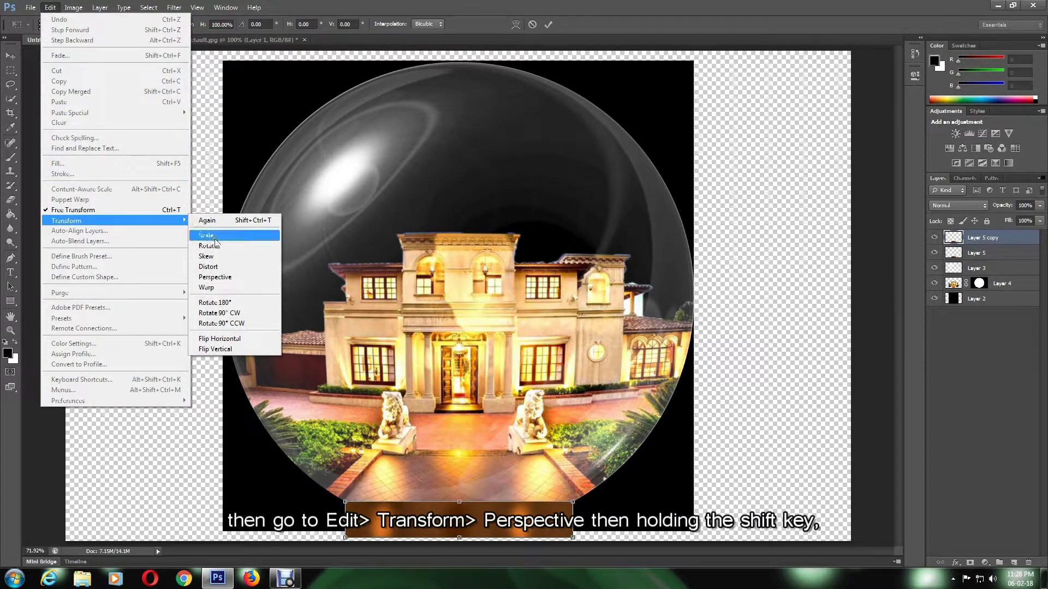
left_click(237, 280)
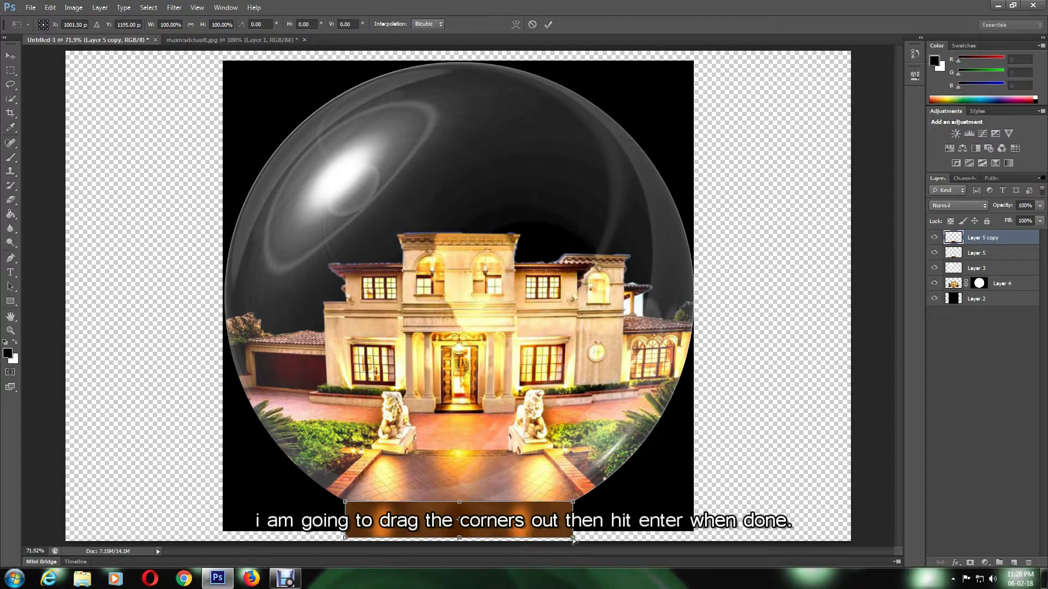
left_click_drag(572, 538, 587, 544)
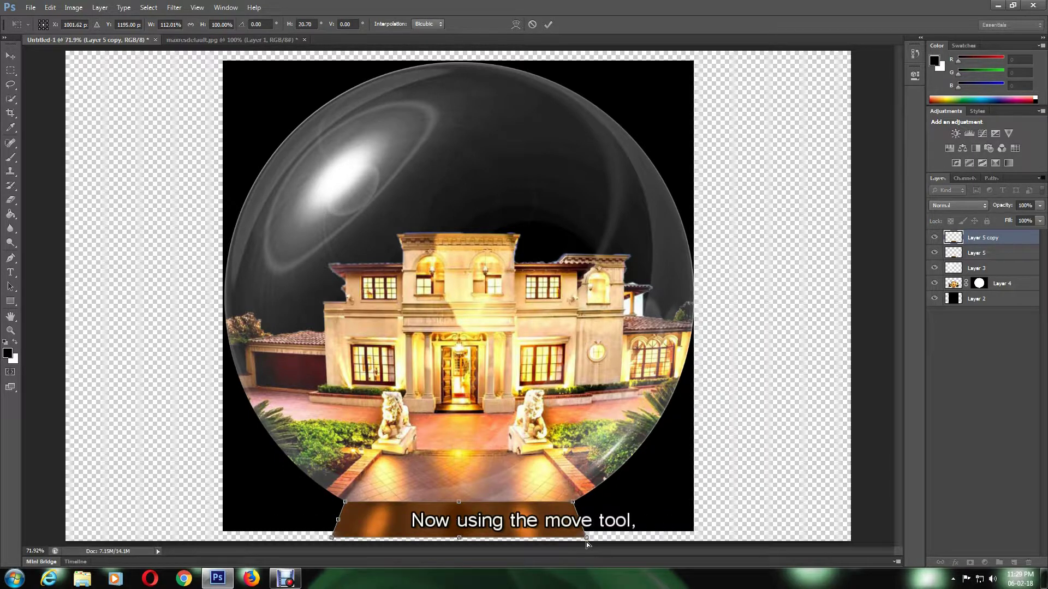
key("Return")
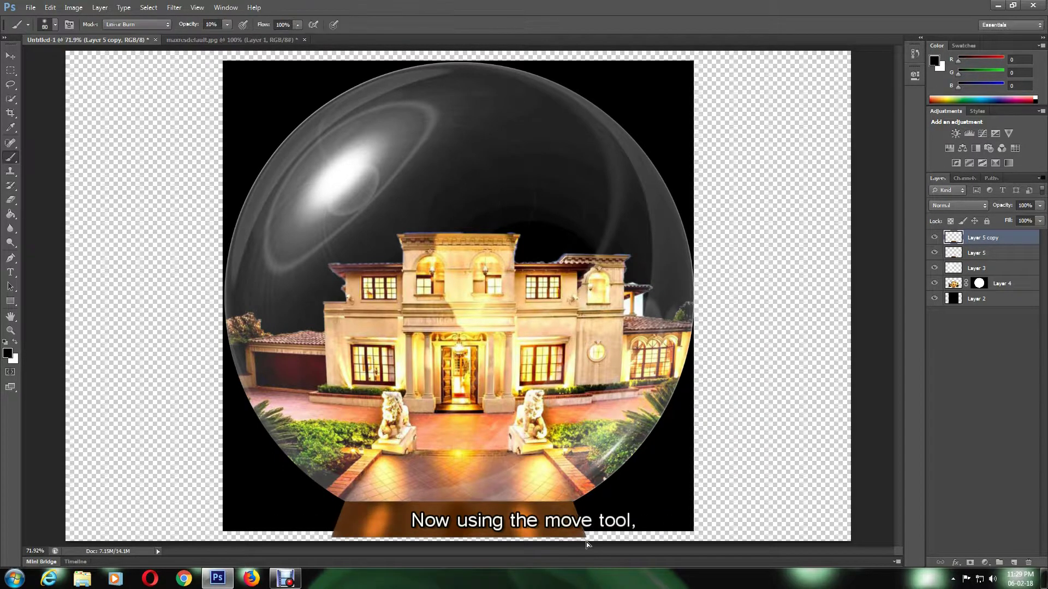
left_click(8, 56)
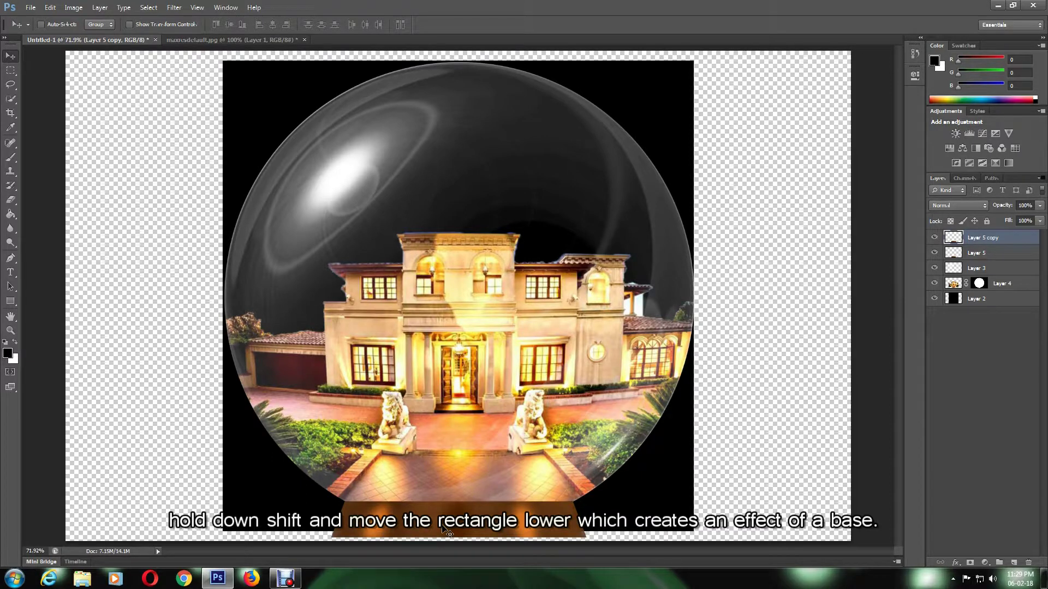
left_click_drag(445, 530, 441, 532)
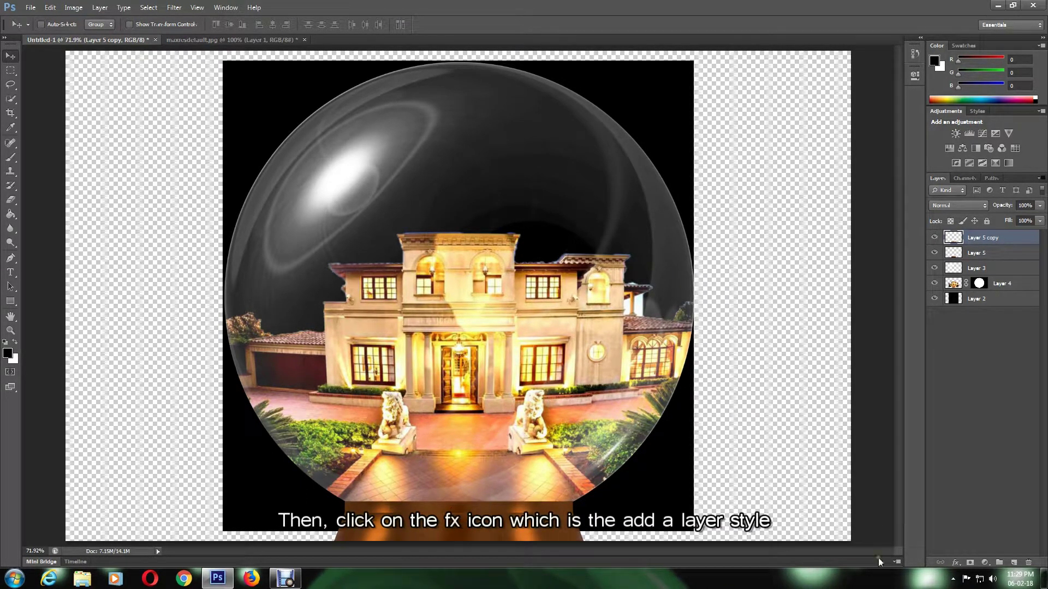
Step: Apply a Drop Shadow to Layer 5 copy with Soft Light blend, opacity 70 and angle -75°
left_click(956, 563)
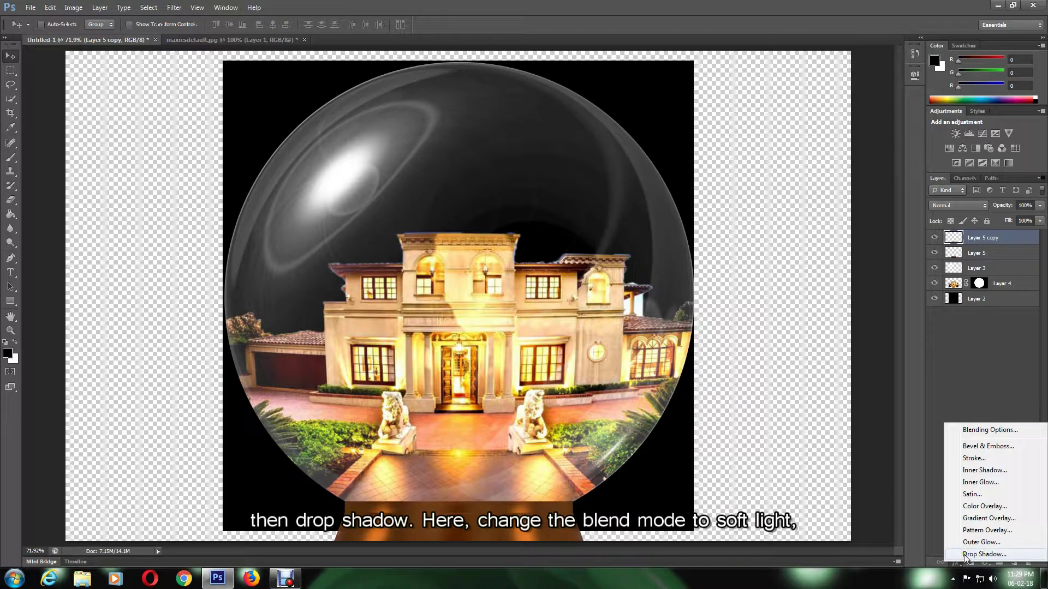
left_click(964, 555)
left_click(542, 144)
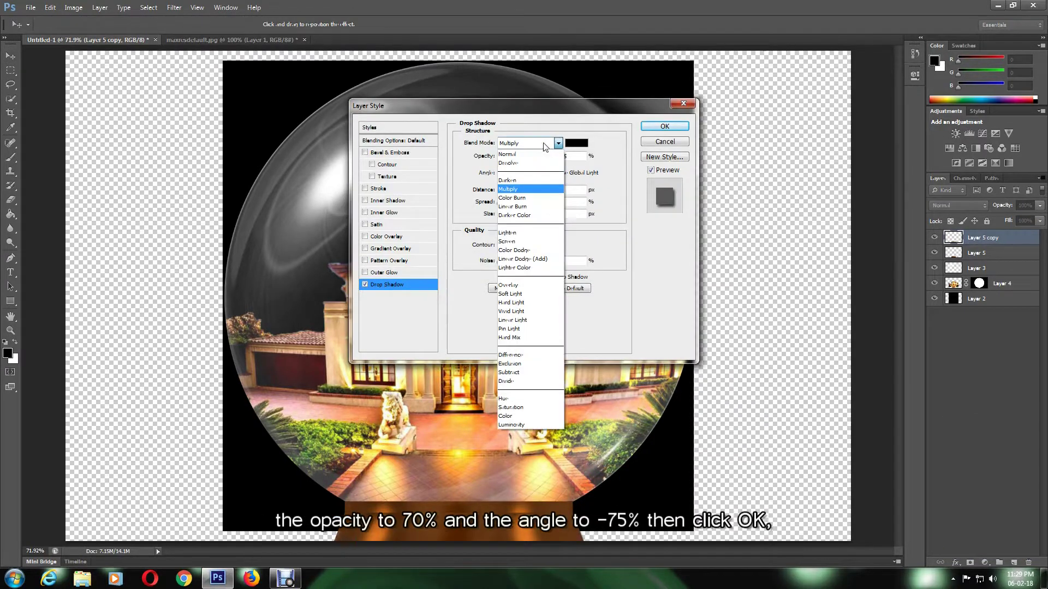
left_click(523, 293)
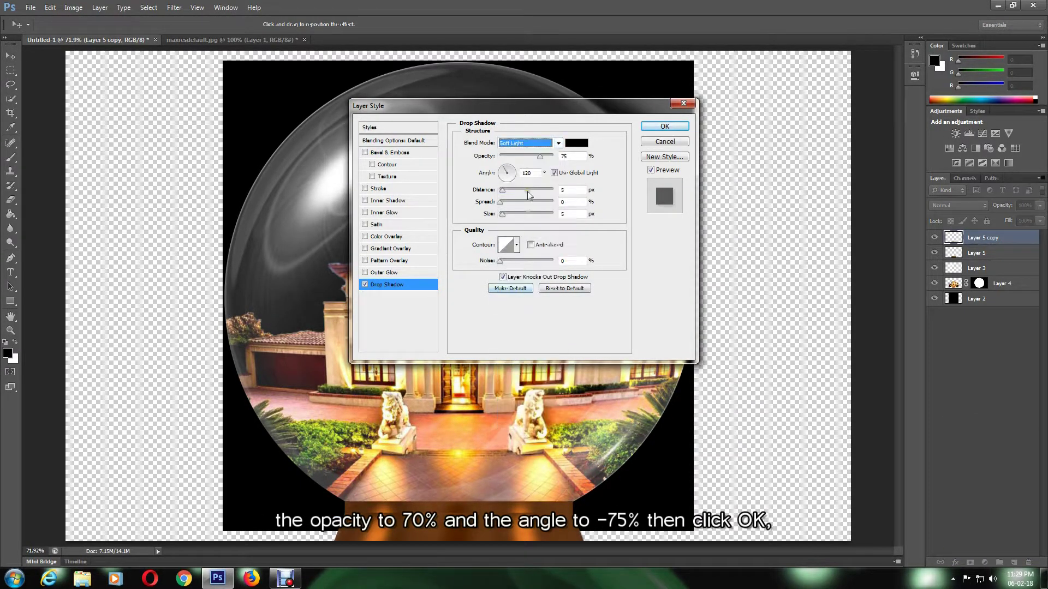
double_click(573, 158)
type("70")
key("Tab")
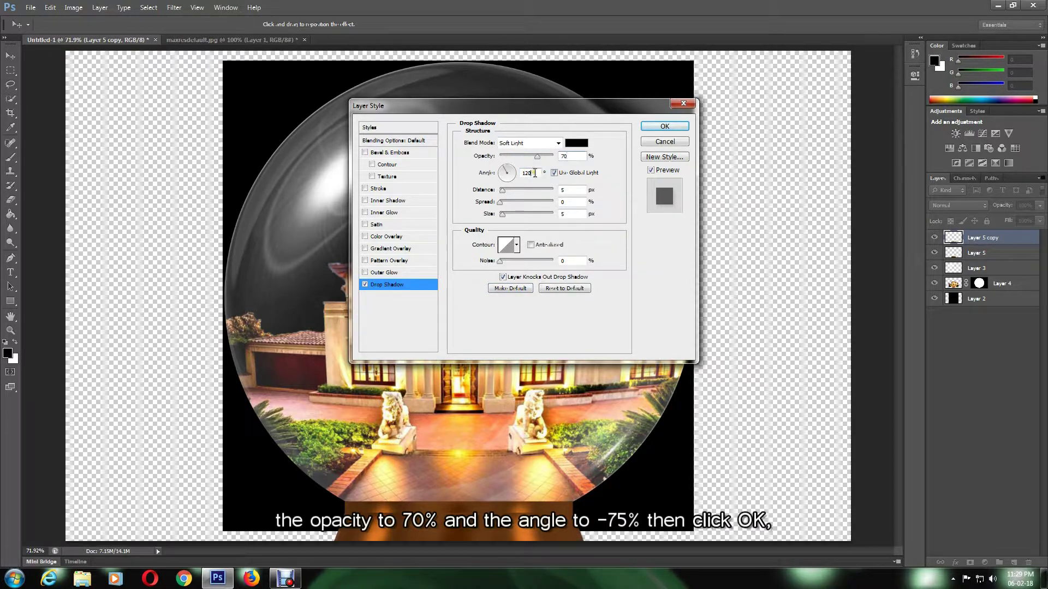
type("-75")
left_click(665, 126)
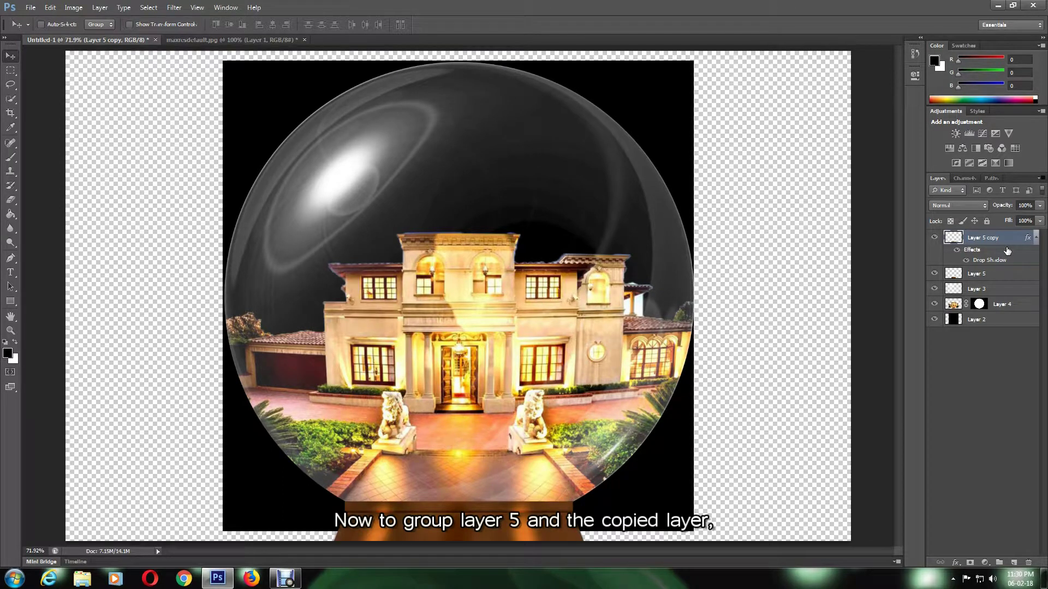
Step: Select Layer 5 together with Layer 5 copy and group them into Group 1 with Ctrl+G
left_click(978, 275, "shift")
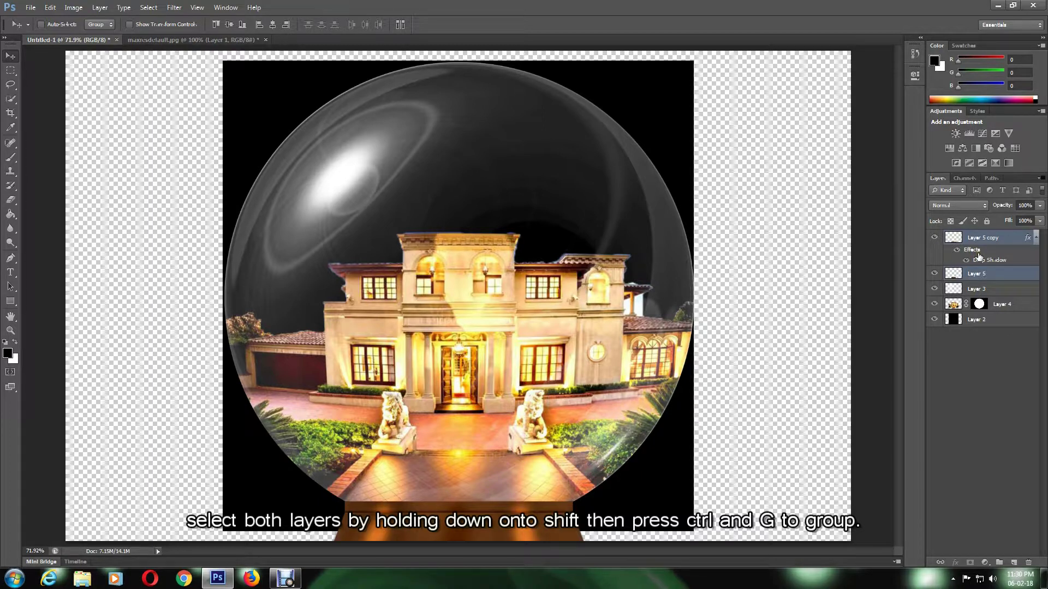
key("ctrl+g")
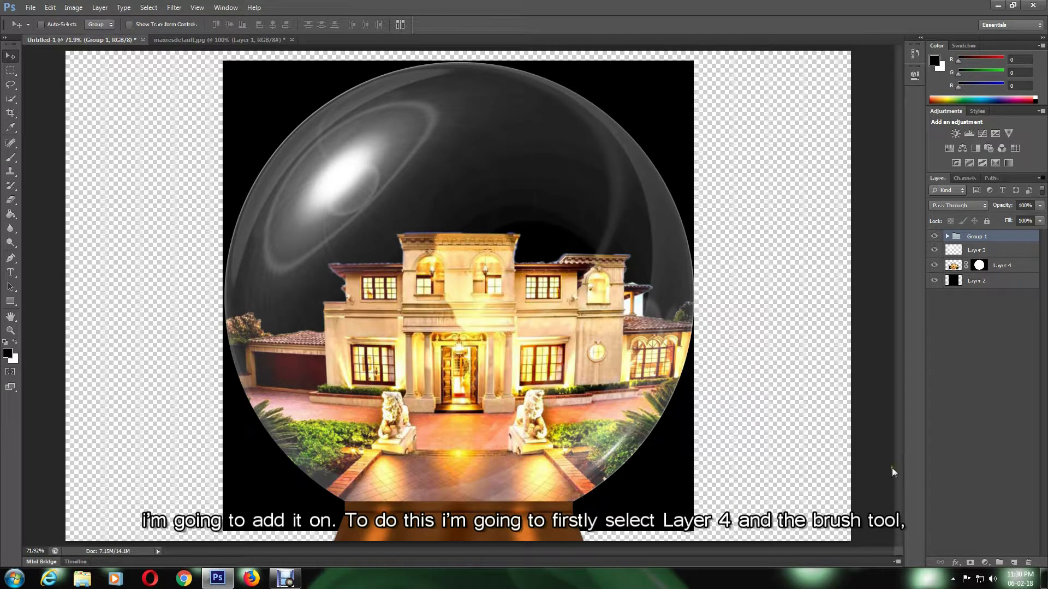
Step: On Layer 4, paint a 40% opacity Linear Burn brush stroke across the globe's bottom walkway
left_click(953, 265)
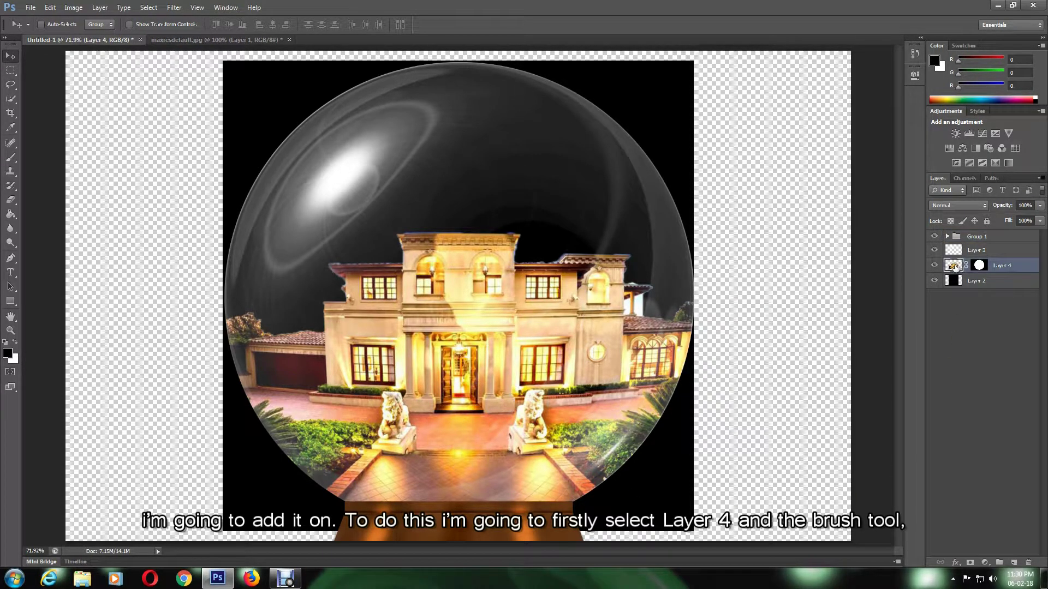
left_click(15, 155)
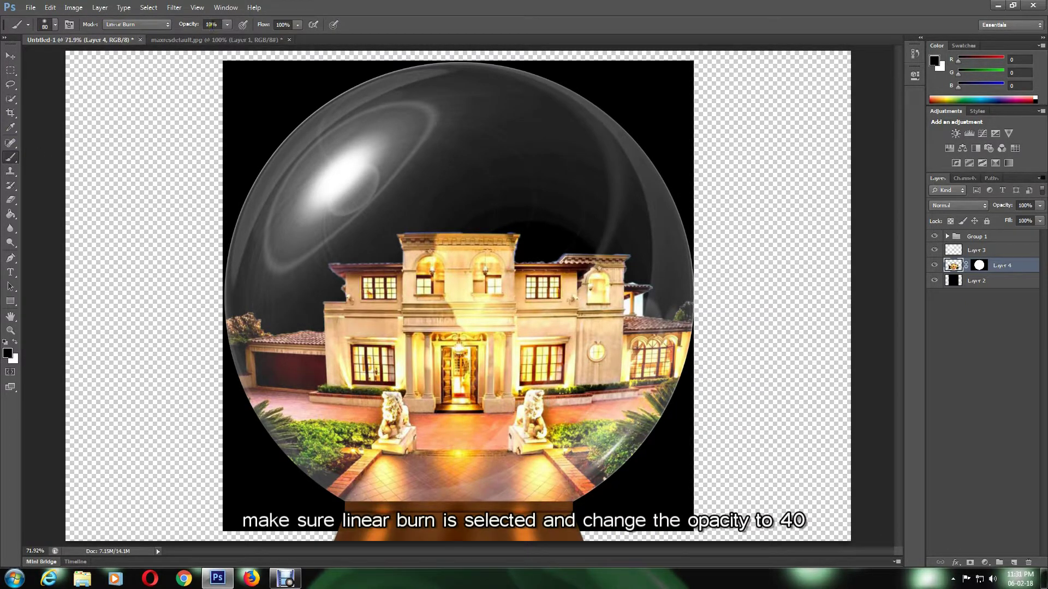
left_click(207, 24)
type("40")
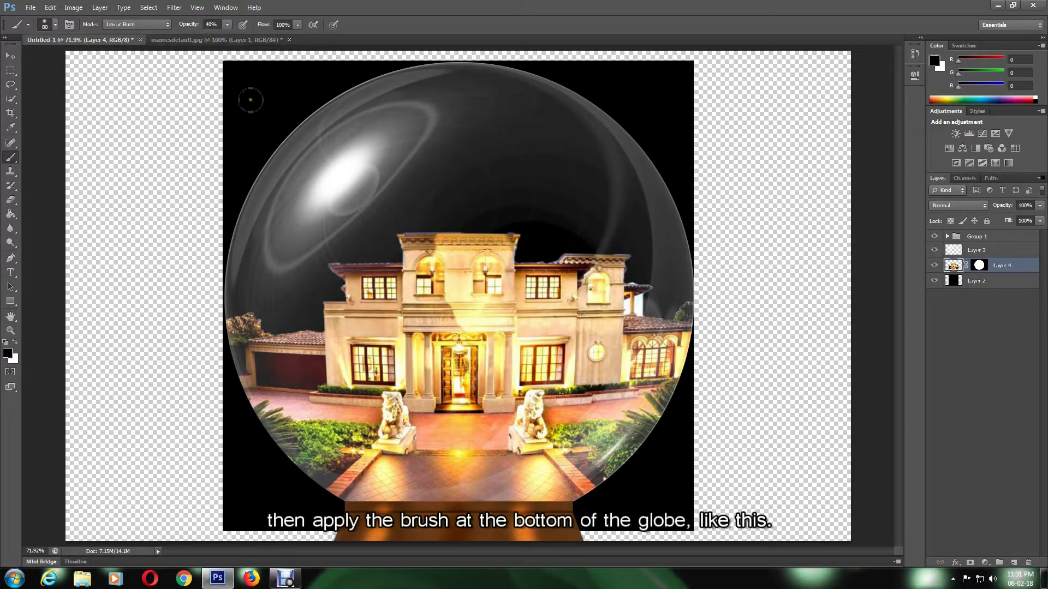
key("bracketright")
key("bracketright")
key("bracketright")
key("bracketright")
left_click_drag(338, 477, 578, 483)
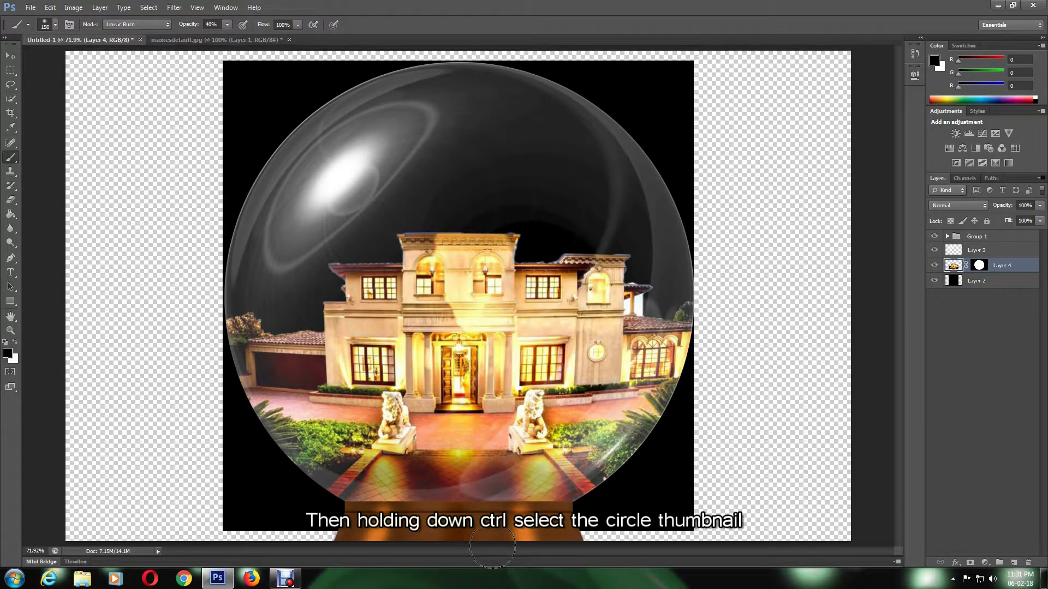
Step: Load the globe's circular outline plus the Layer 5 base shape as one selection
left_click(979, 265, "ctrl")
left_click(947, 236)
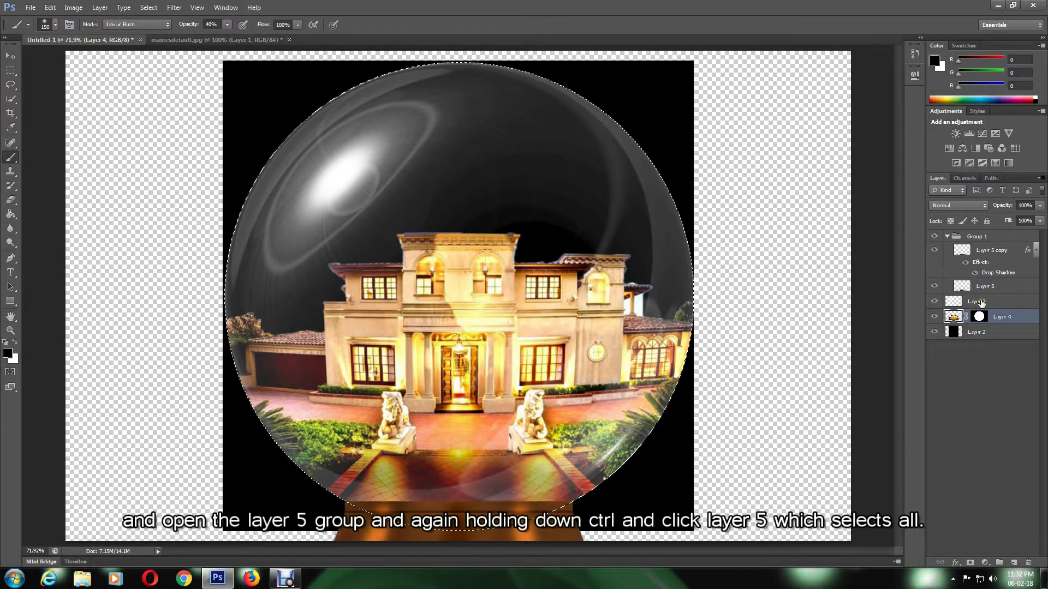
left_click(962, 286, "ctrl")
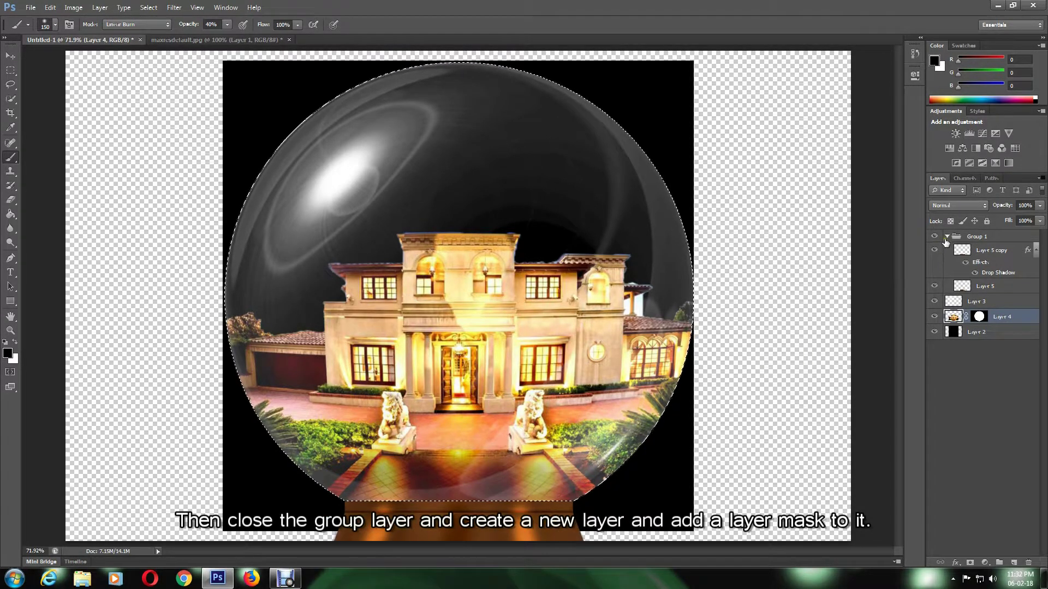
Step: Collapse Group 1 and add a new Layer 6 above it, masked to that selection, with its pixels targeted
left_click(947, 236)
left_click(974, 237)
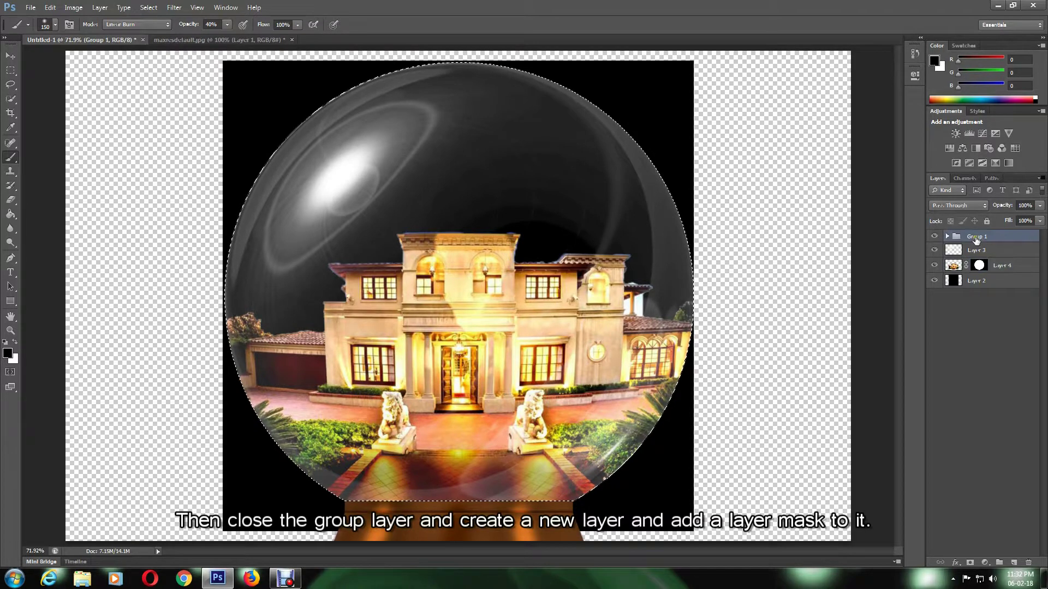
left_click(1013, 562)
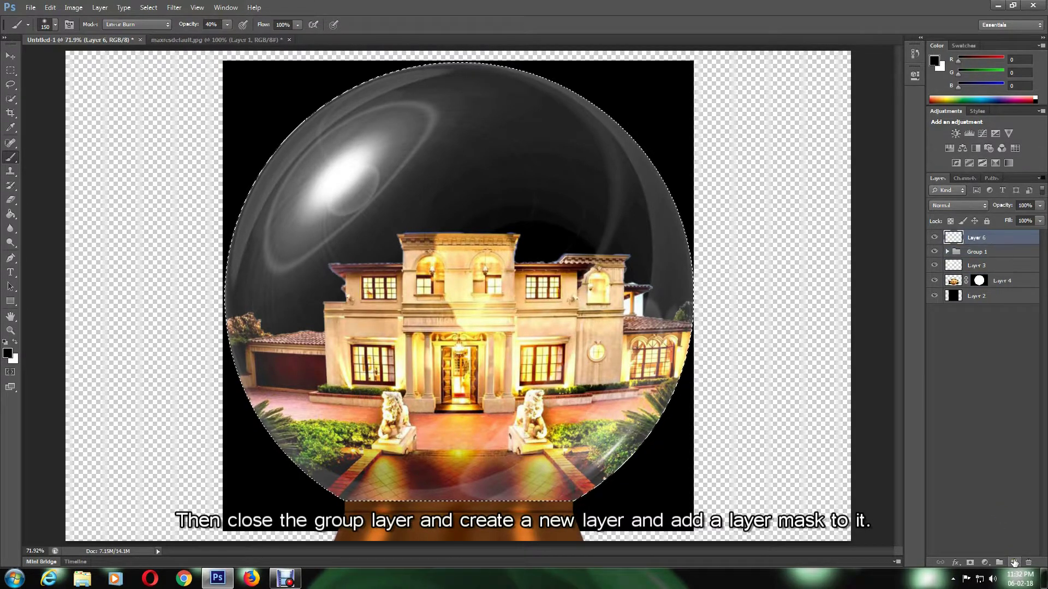
left_click(970, 563)
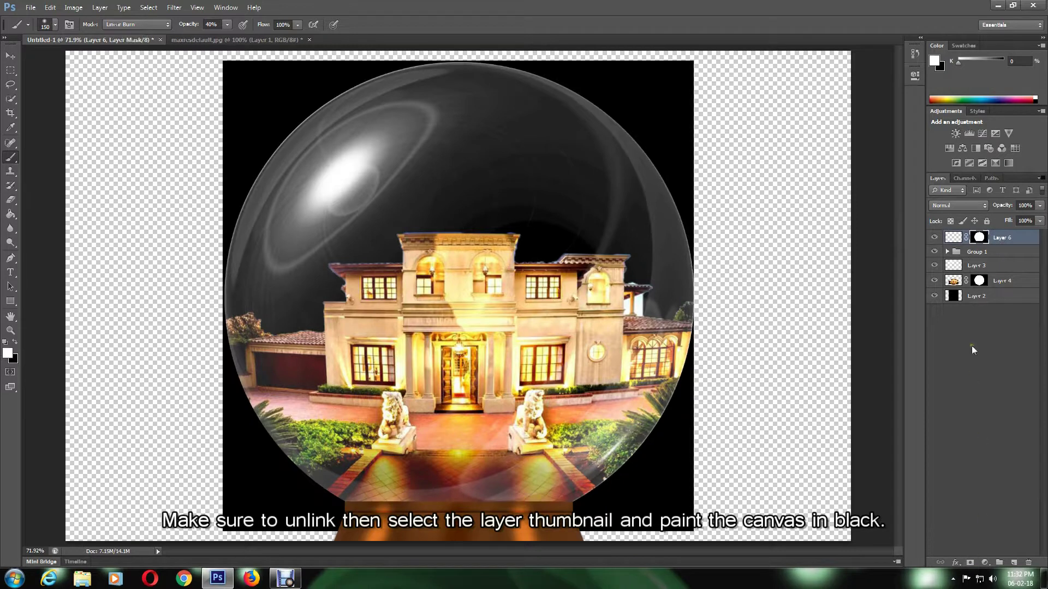
left_click(952, 239)
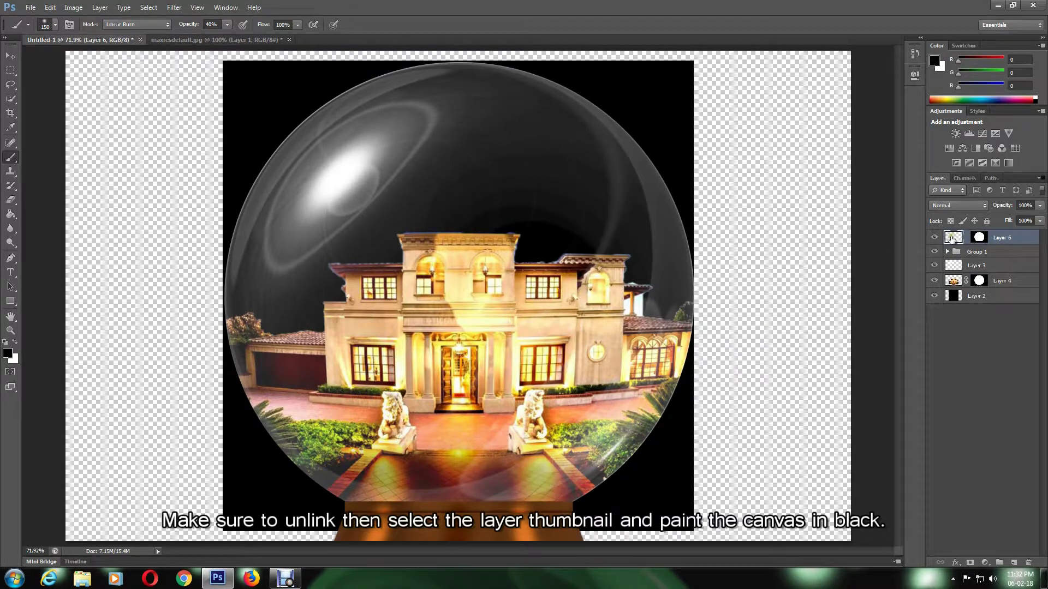
Step: Fill Layer 6 with black and add 100% monochromatic Gaussian noise to it
left_click(10, 216)
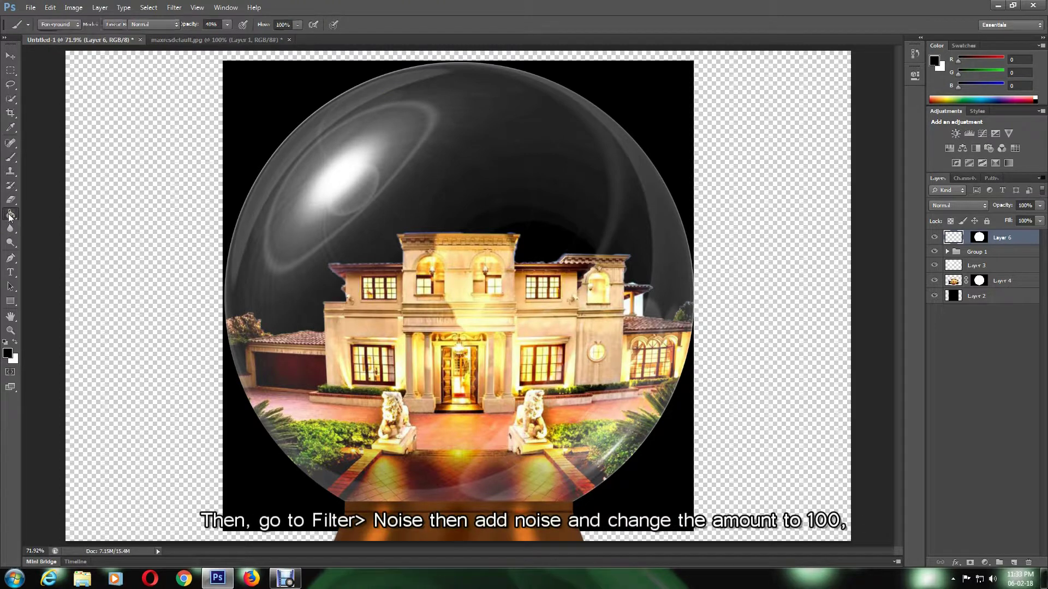
left_click(298, 235)
left_click(174, 8)
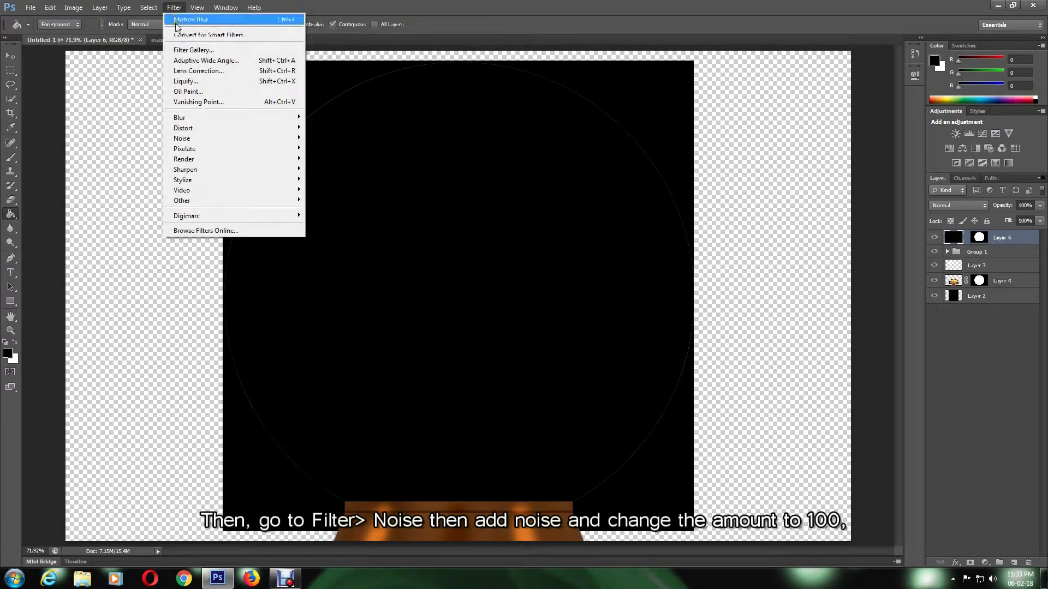
mouse_move(206, 140)
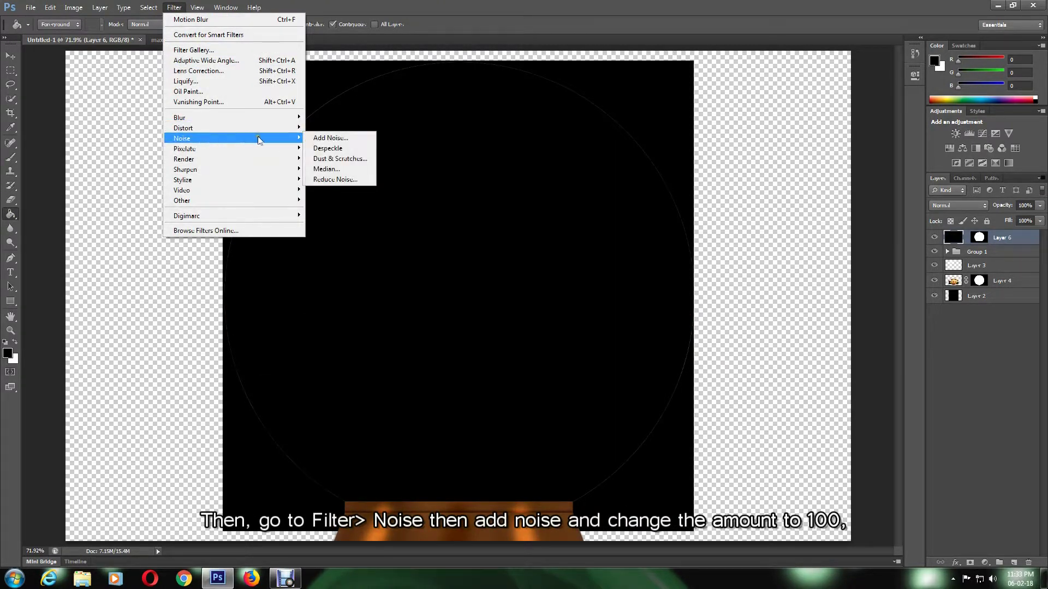
left_click(319, 139)
type("1")
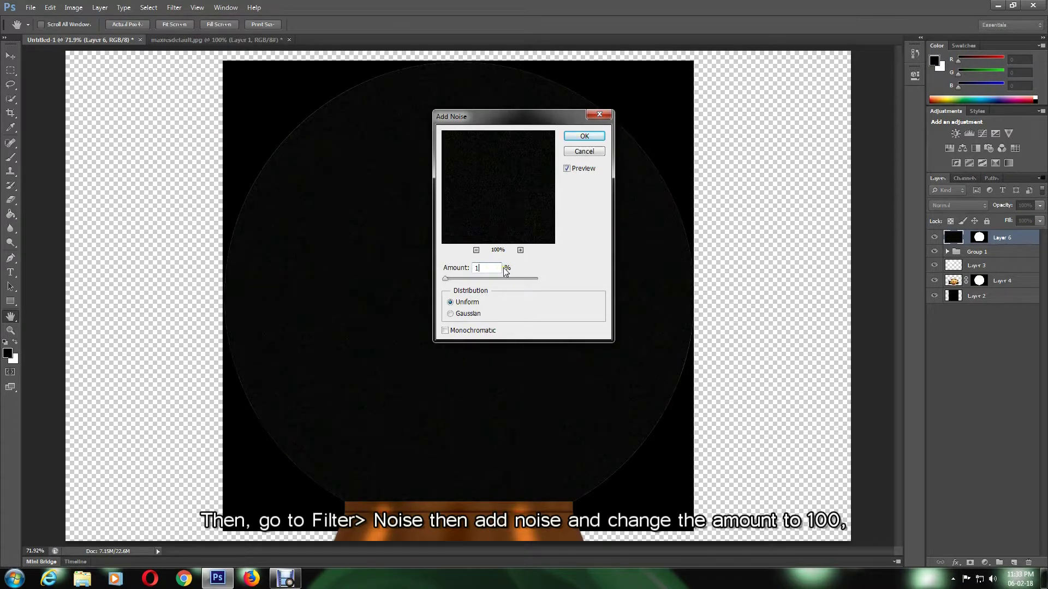
type("00")
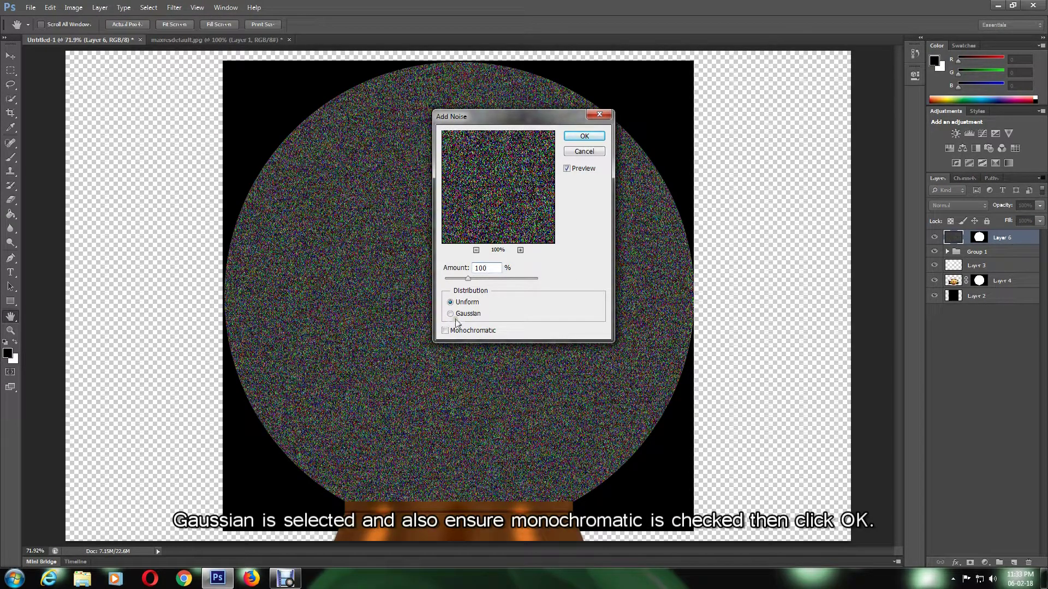
left_click(450, 314)
left_click(461, 331)
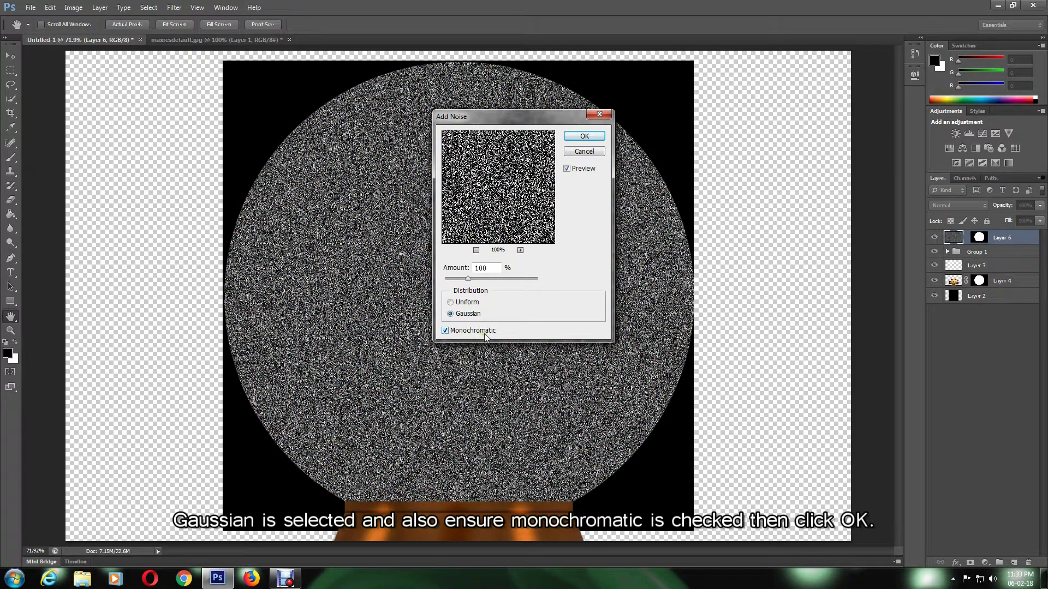
left_click(582, 136)
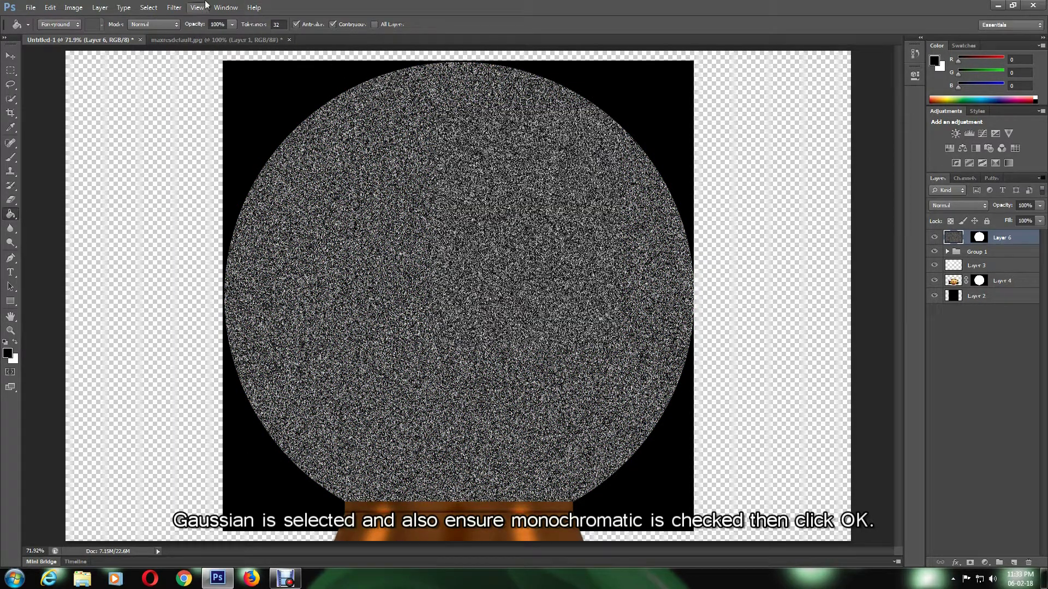
Step: Soften the noise with a 1-pixel Gaussian Blur
left_click(174, 7)
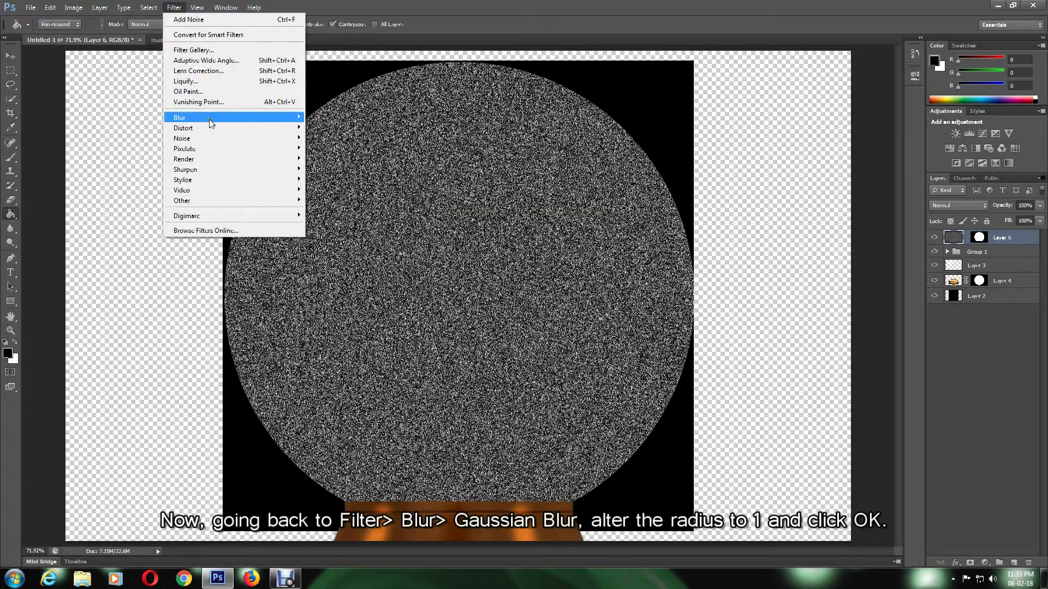
mouse_move(249, 117)
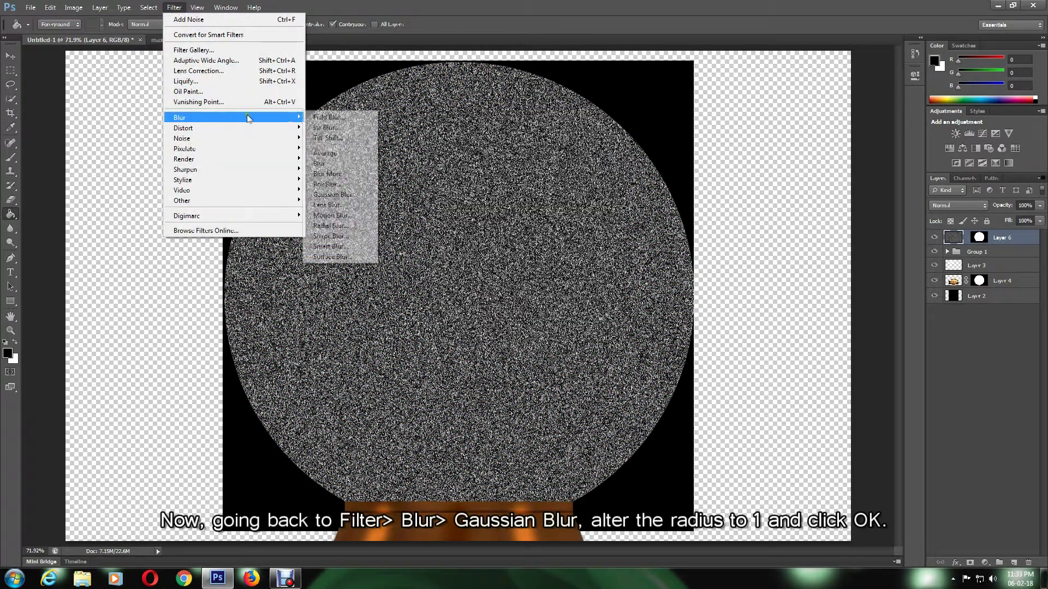
left_click(355, 195)
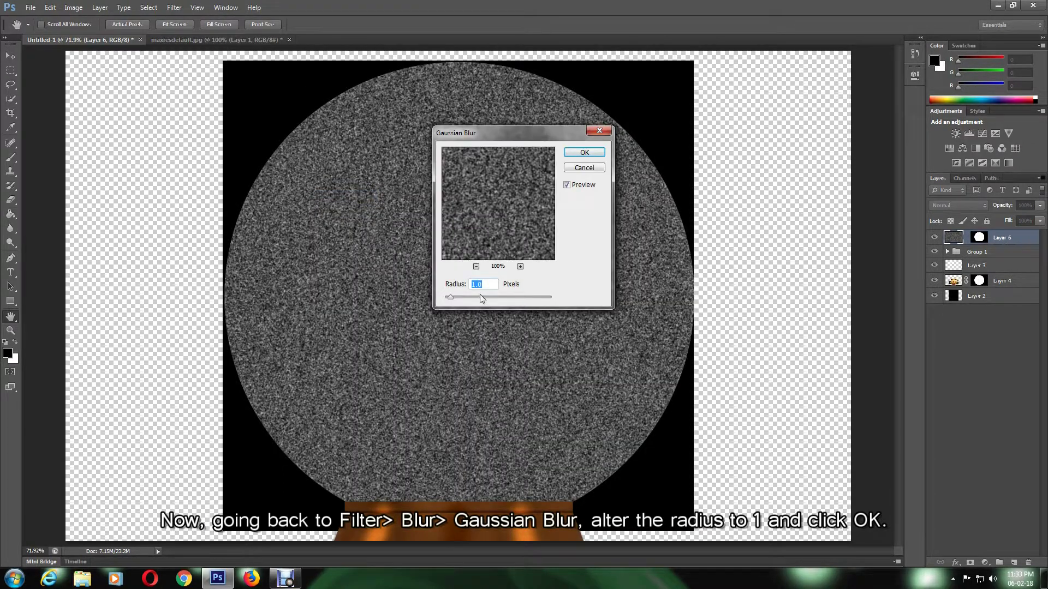
left_click(587, 156)
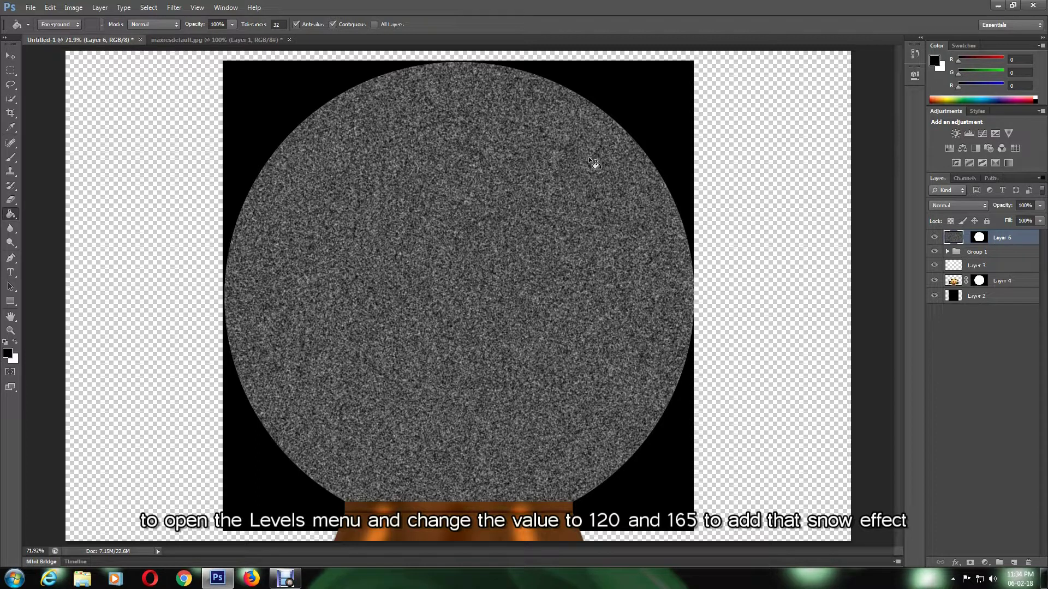
Step: Set Levels input to 120–165 on the noise and switch Layer 6 to Screen for snowflakes
key("ctrl+l")
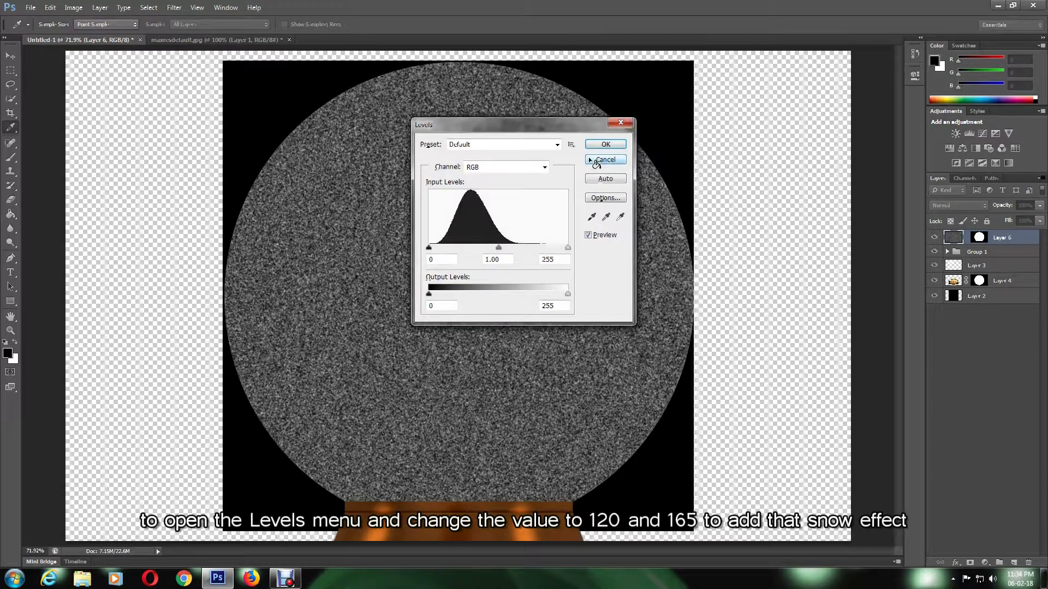
left_click(441, 259)
type("120")
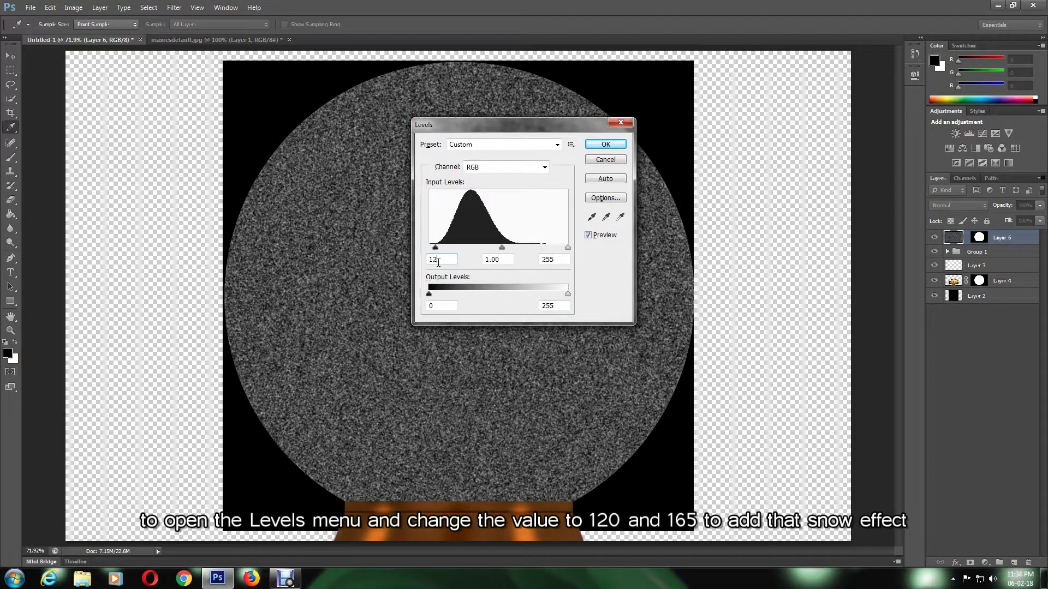
left_click(557, 262)
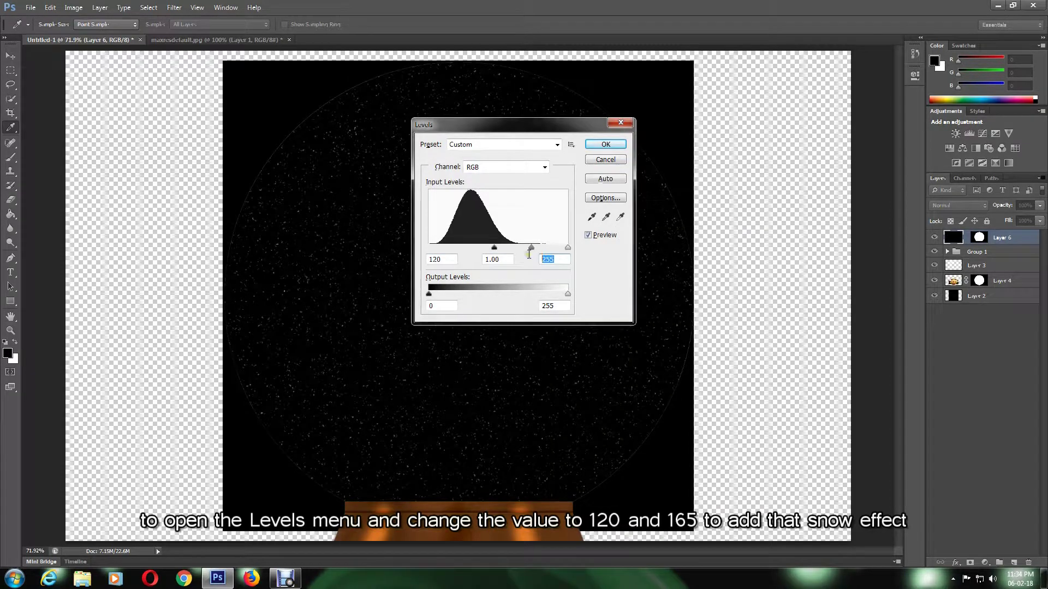
type("165")
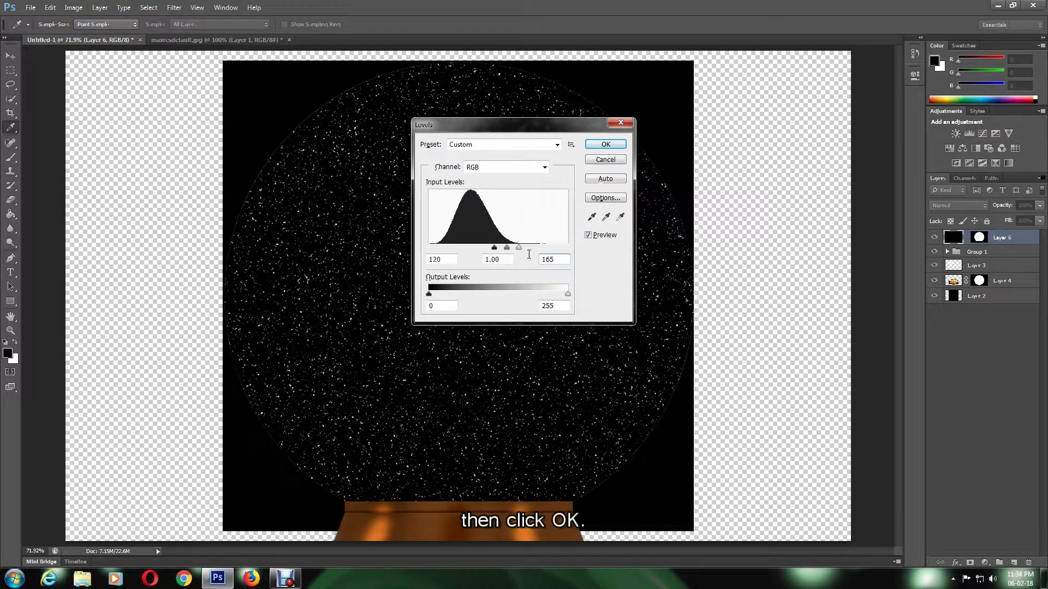
left_click(604, 146)
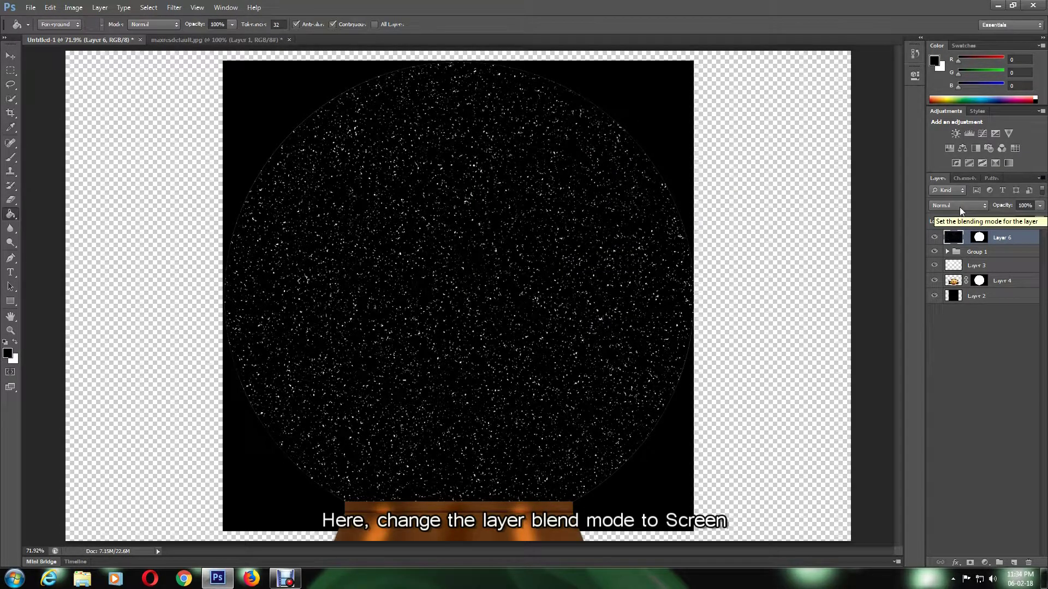
left_click(961, 207)
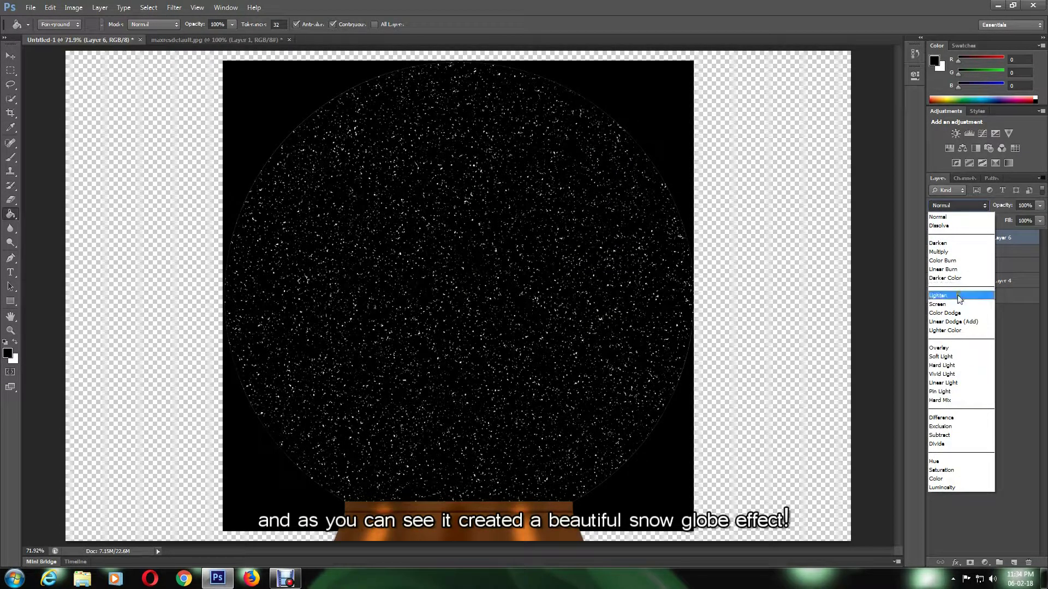
left_click(954, 304)
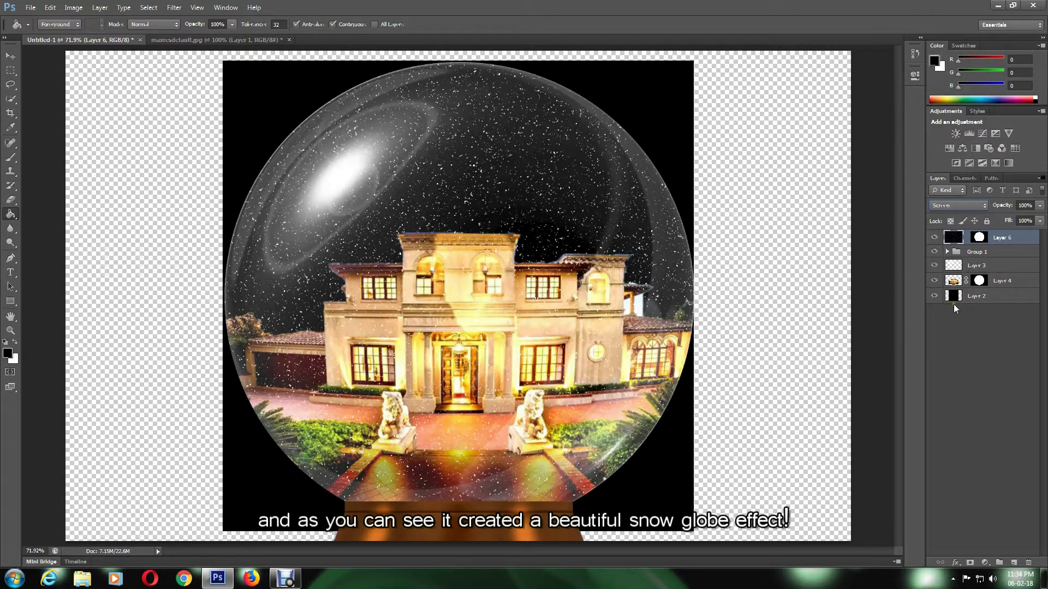
Step: Open the 1400x1800.jpg glass table photo
left_click(30, 8)
left_click(34, 30)
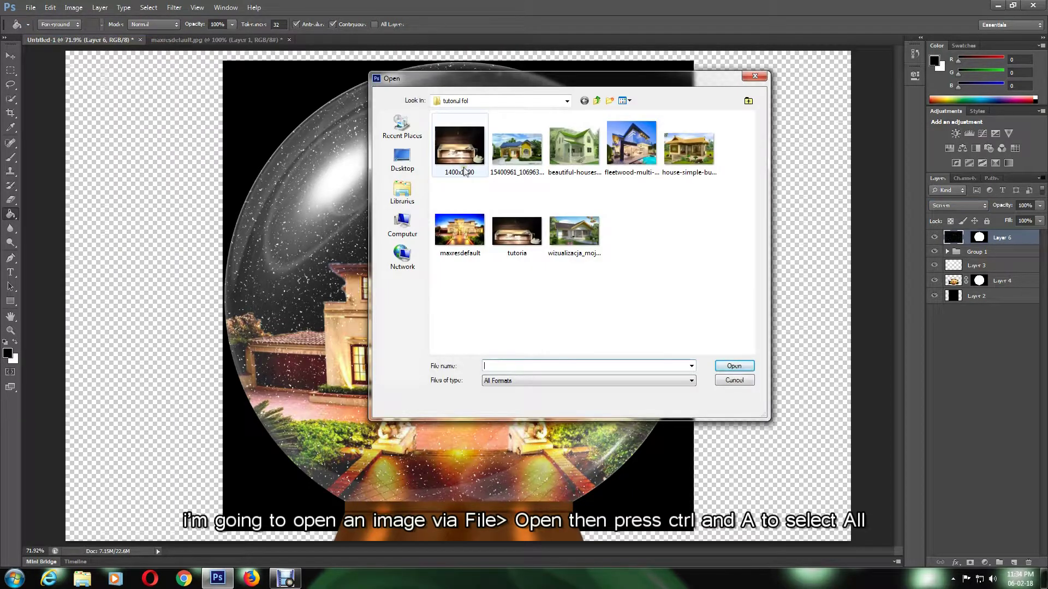
double_click(460, 164)
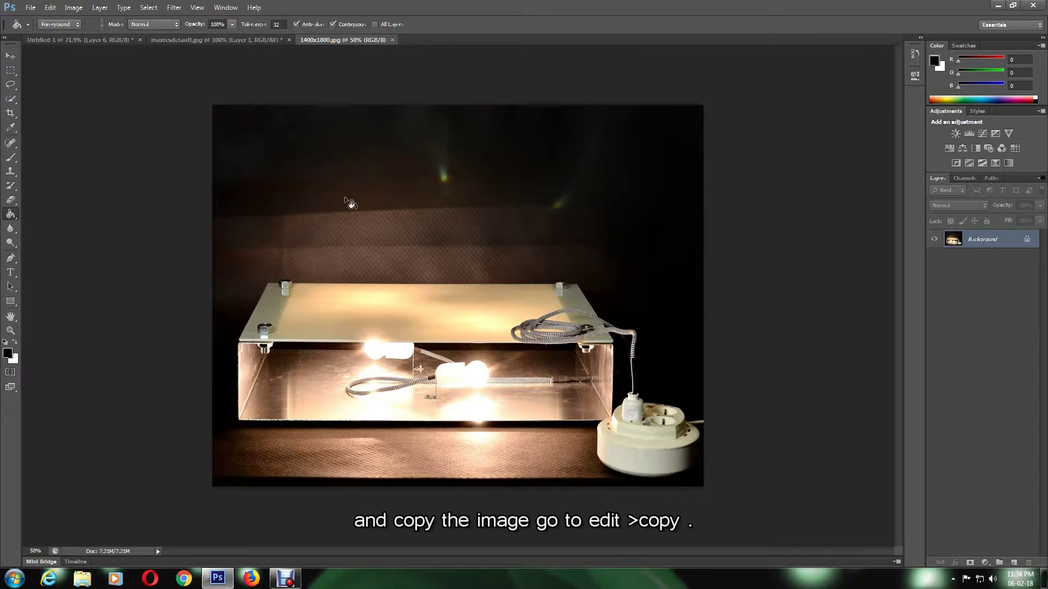
Step: Select and copy the entire table photo, then return to the Untitled-1 snow globe document
key("ctrl+a")
left_click(56, 8)
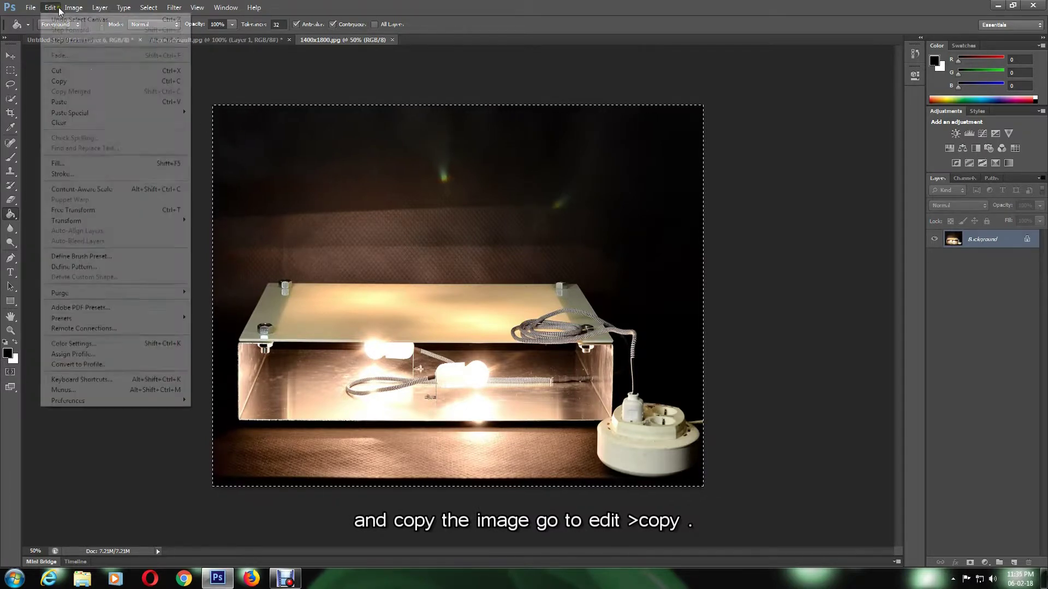
left_click(72, 85)
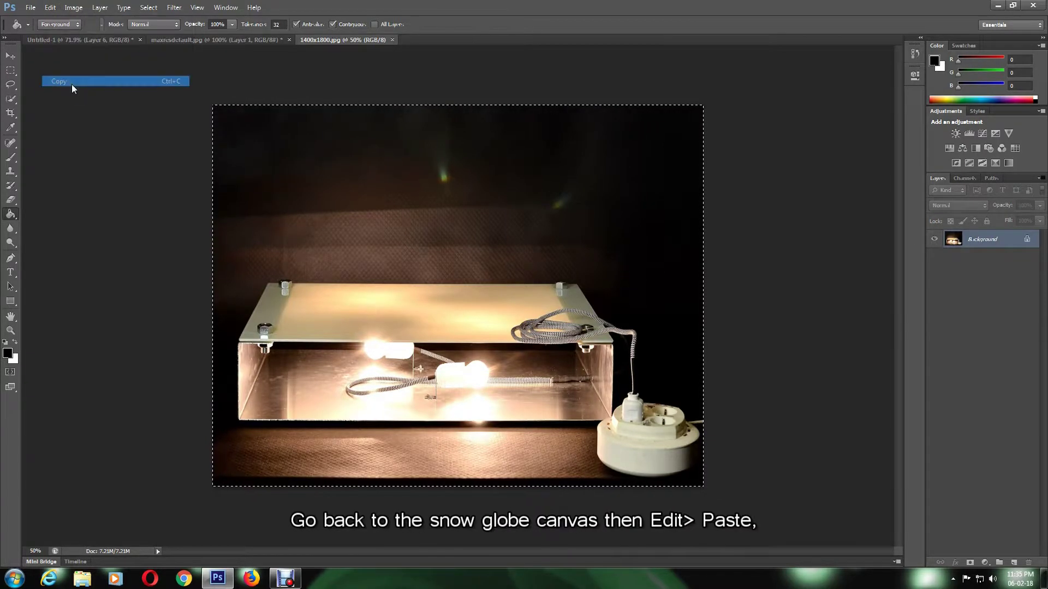
left_click(103, 41)
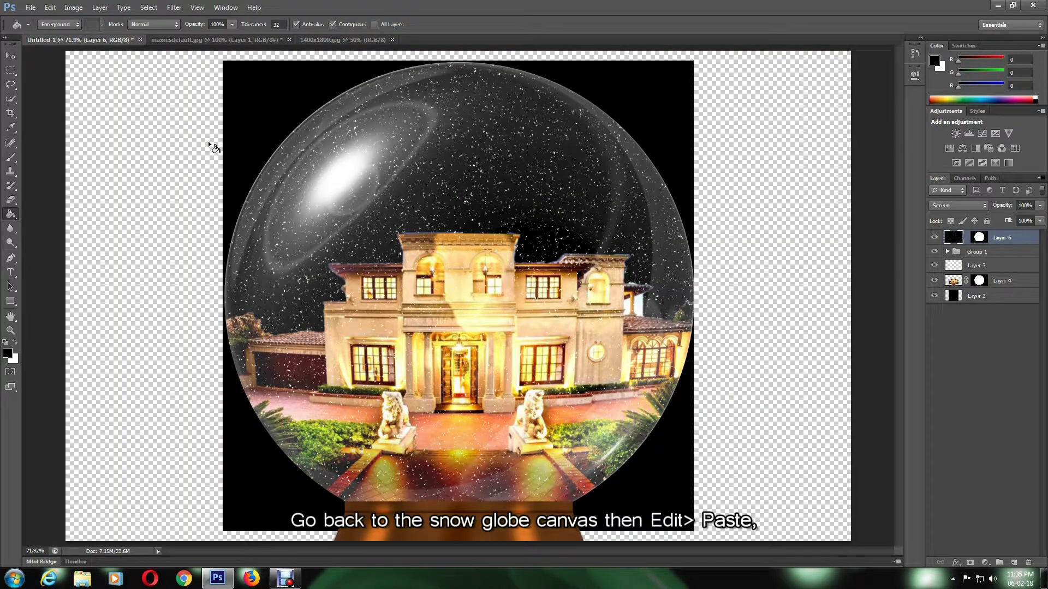
left_click(50, 7)
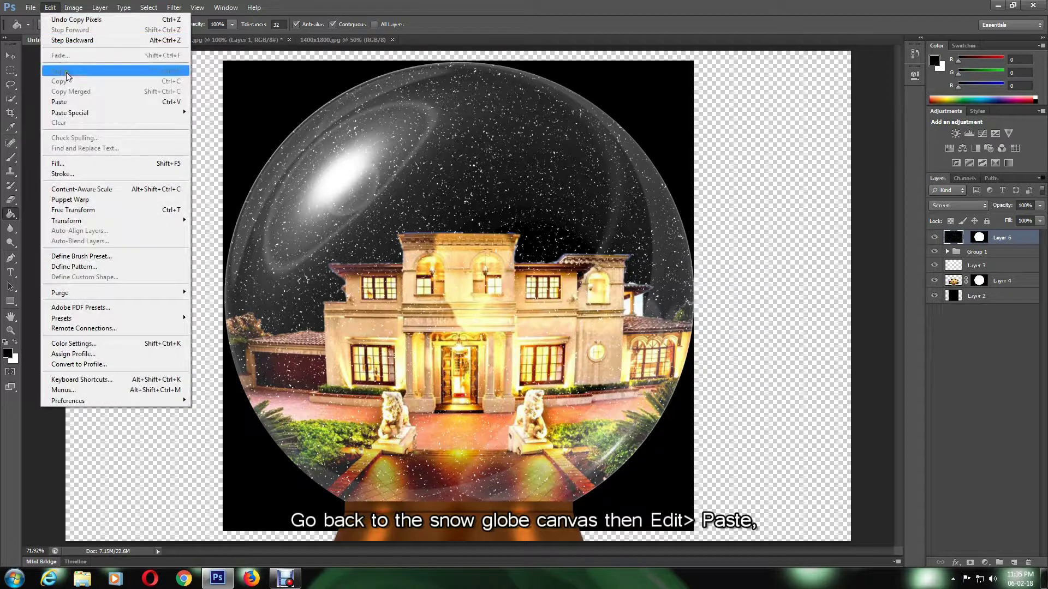
Step: Paste the photo as Layer 7 just above Layer 2, then select globe Layers 6 through 4
left_click(74, 102)
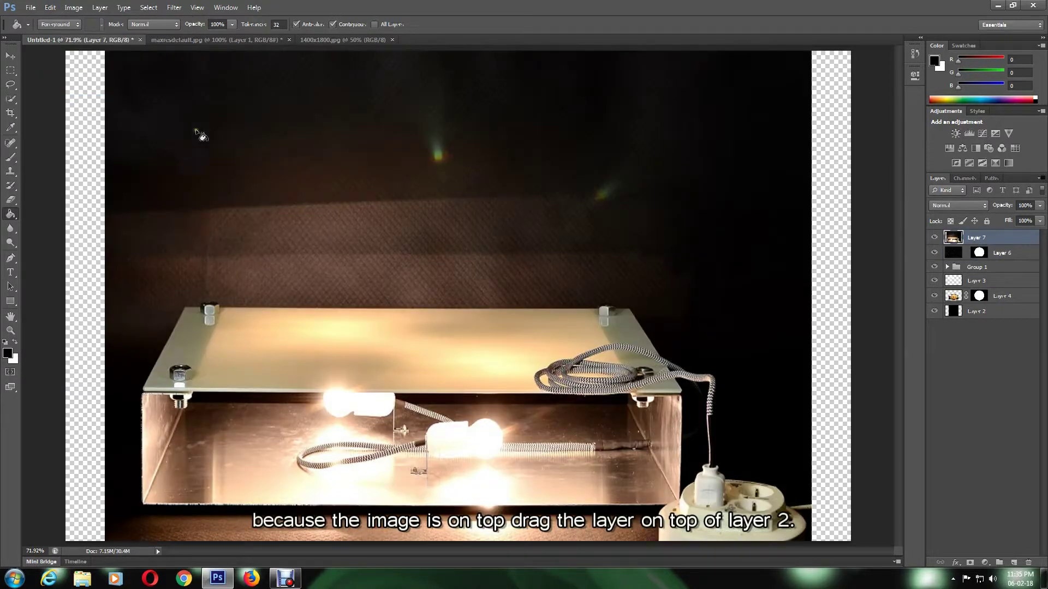
left_click_drag(970, 242, 978, 304)
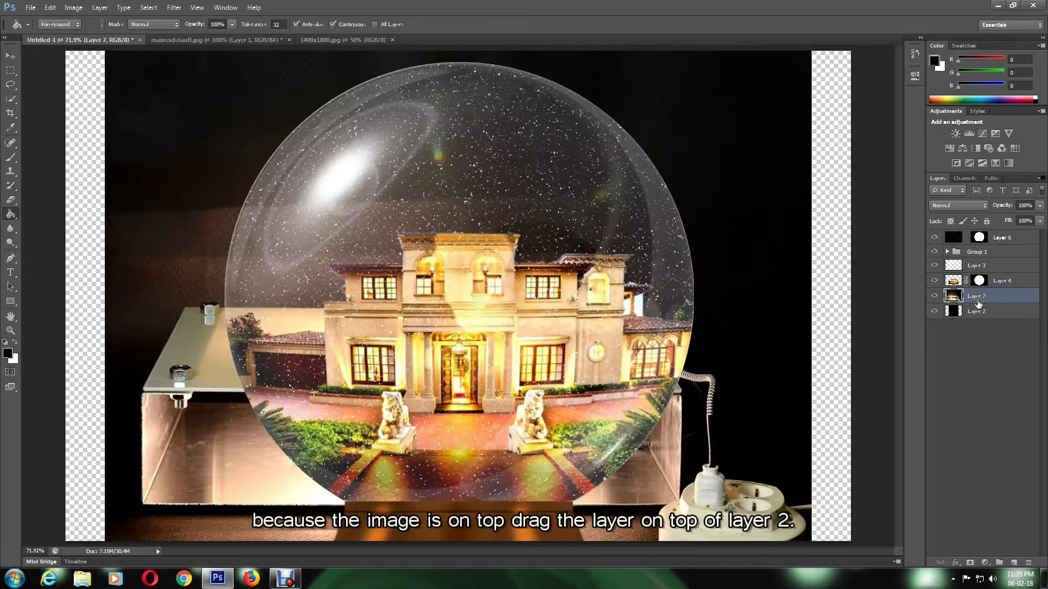
left_click(956, 239)
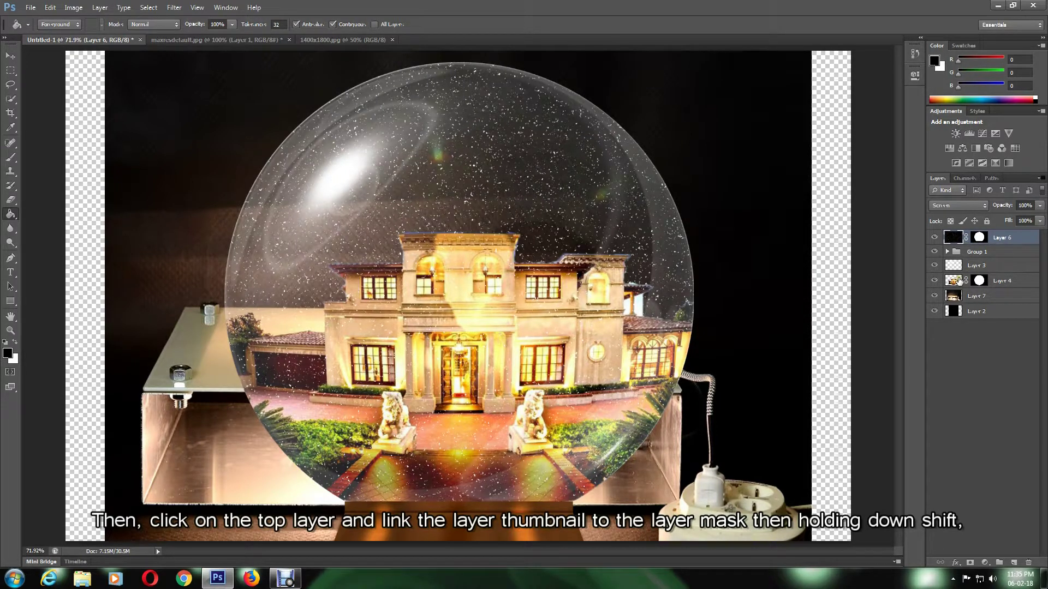
left_click(955, 281, "shift")
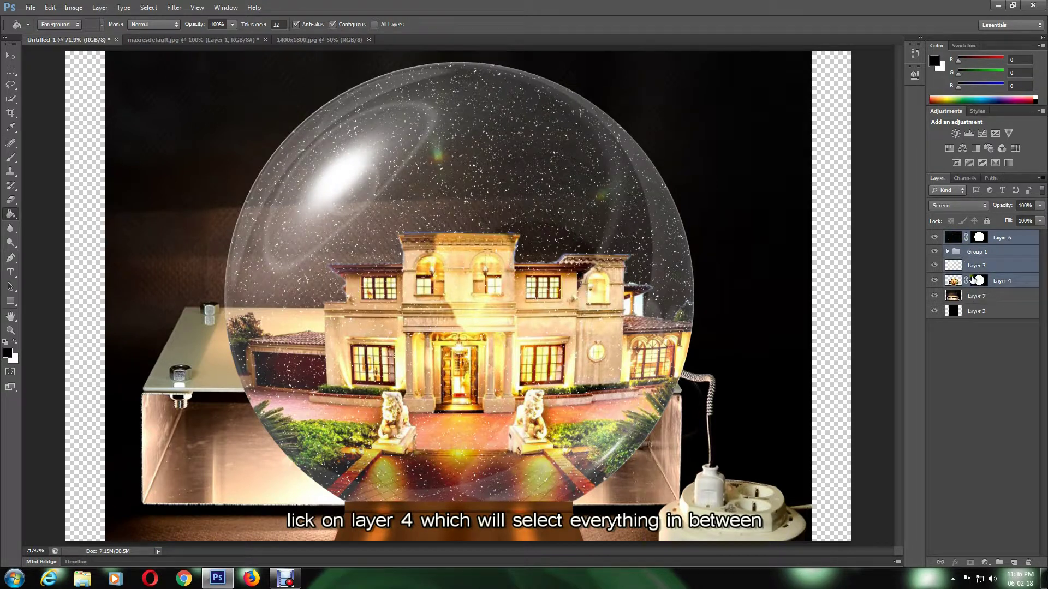
Step: Shrink the selected globe layers to about 46% around their centre
key("ctrl+t")
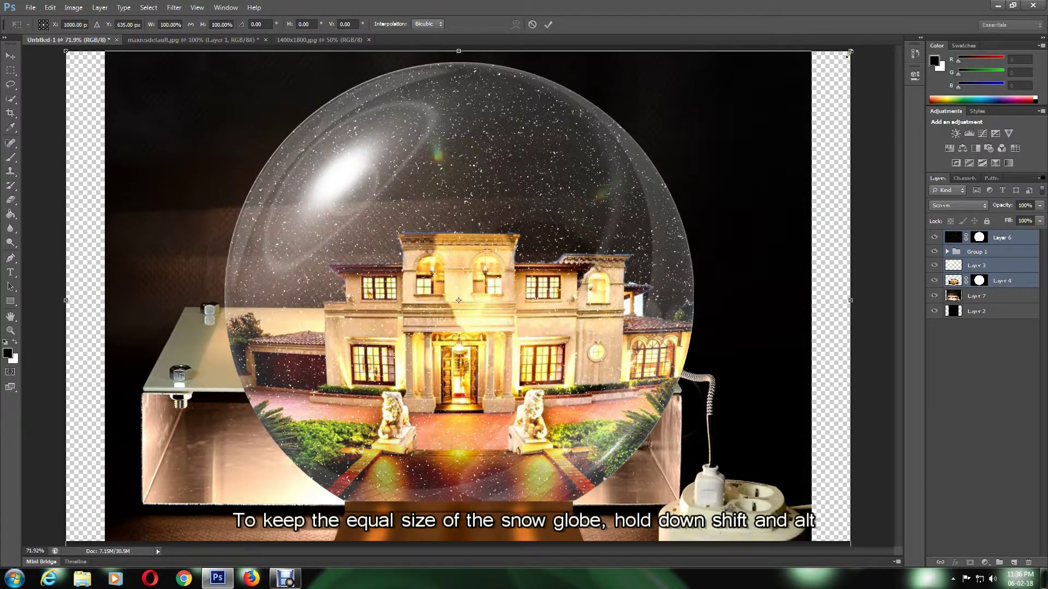
left_click_drag(848, 52, 660, 228)
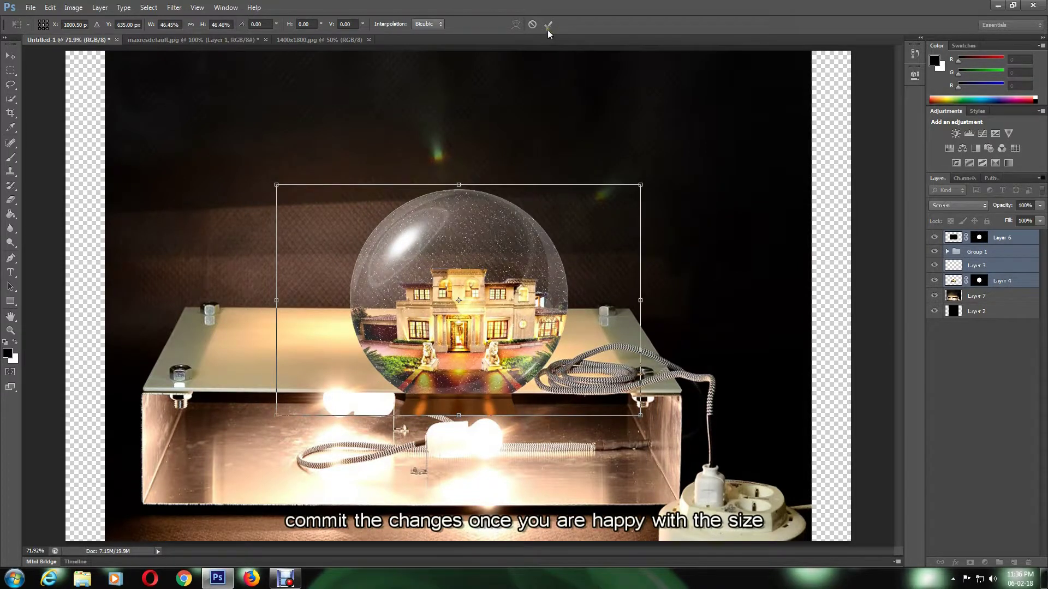
key("Return")
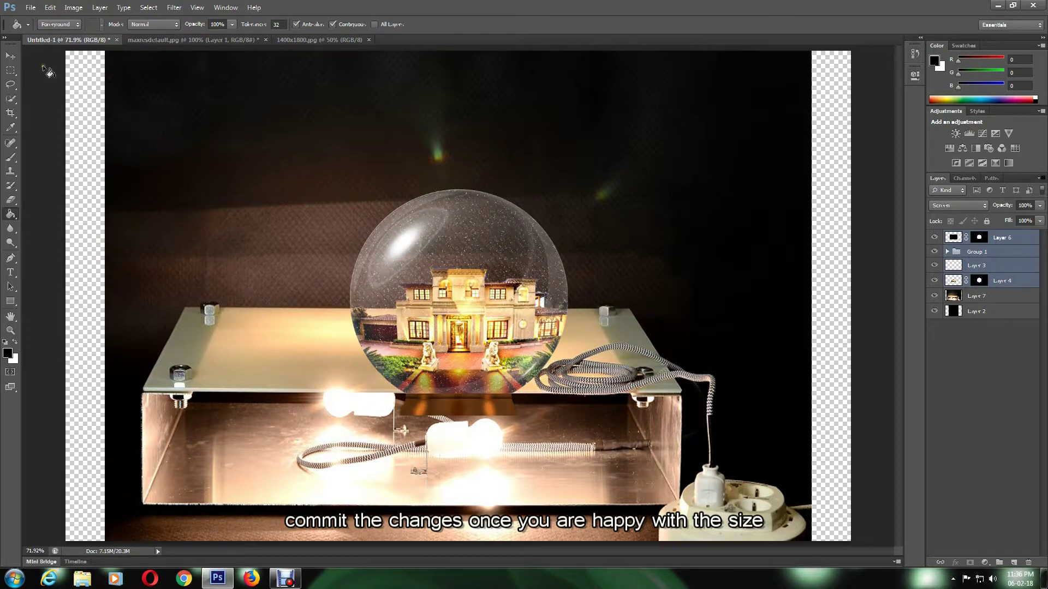
left_click(10, 56)
Step: Drag the shrunken globe up and left so it rests near the glass table's back edge
left_click_drag(515, 263, 472, 231)
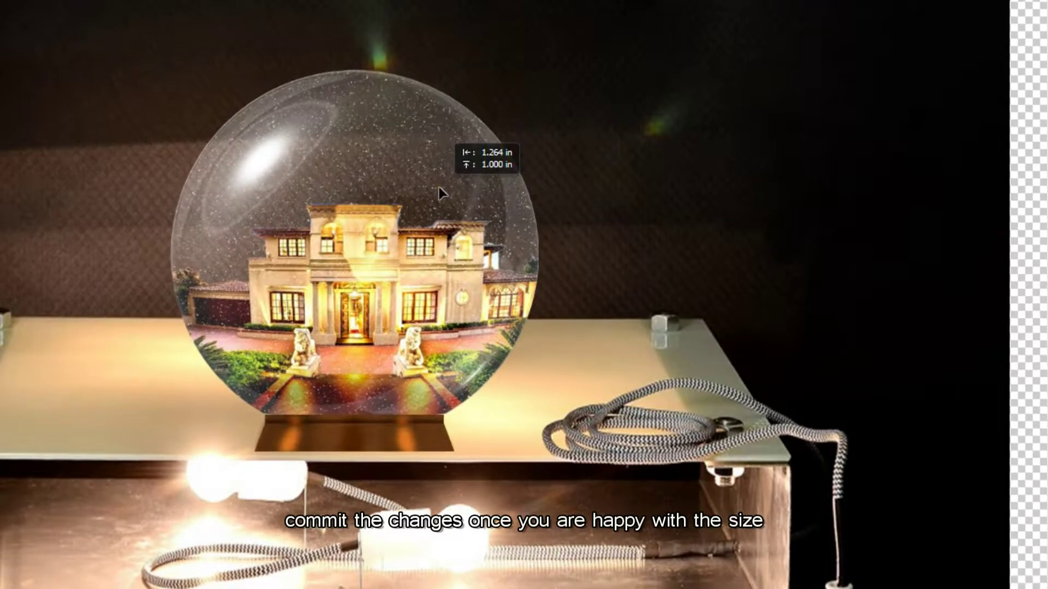